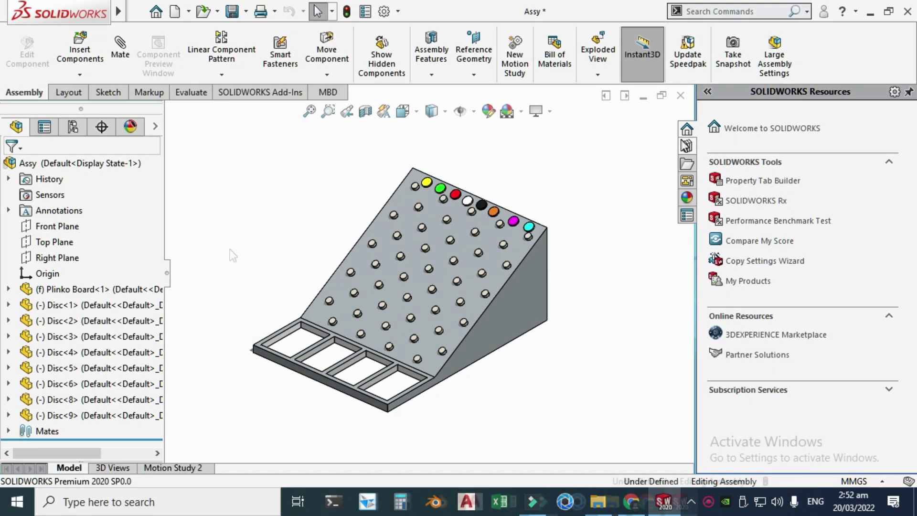
Play the assembly's Motion Study 2 from the start to preview the discs falling down the Plinko board, and stop the playback
left_click(192, 470)
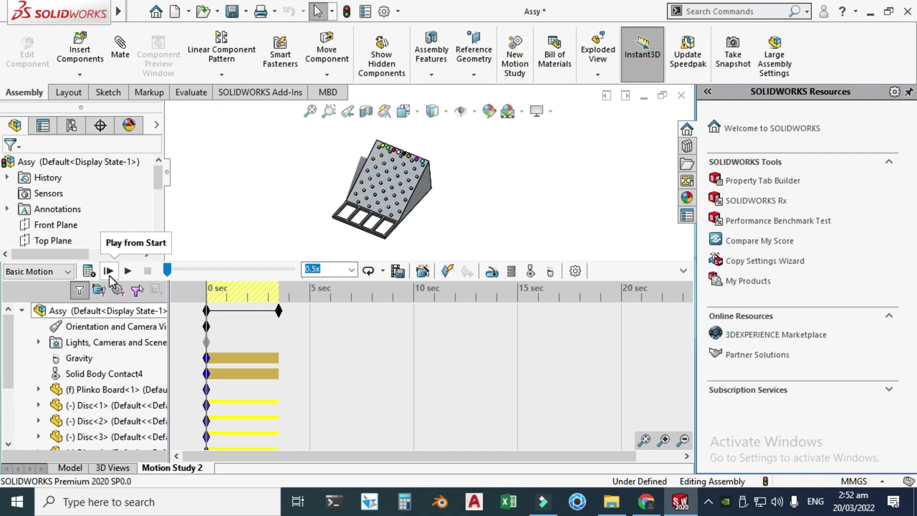
left_click(109, 271)
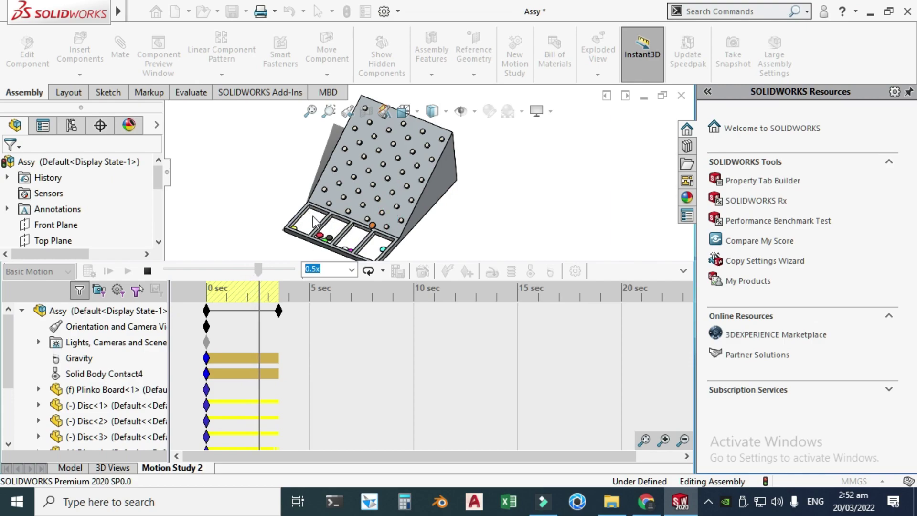
left_click(148, 271)
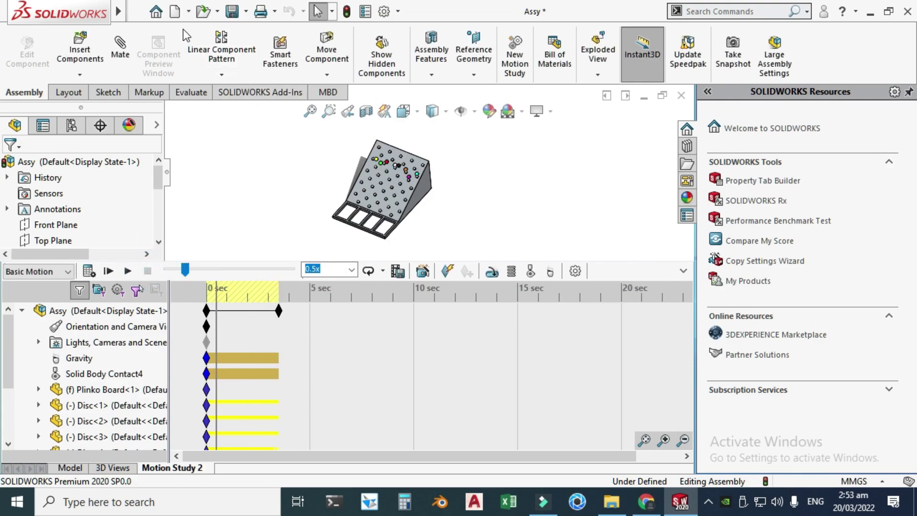
Create a new part document
left_click(189, 12)
left_click(199, 28)
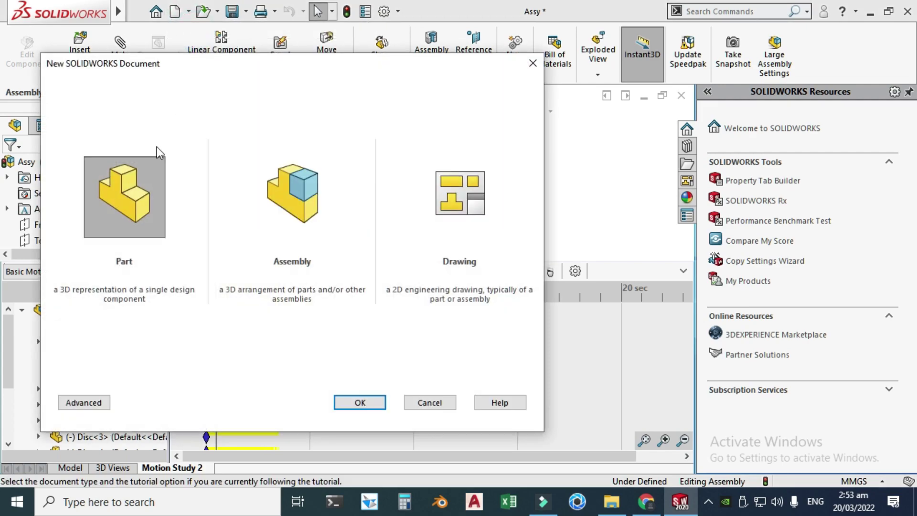
left_click(357, 403)
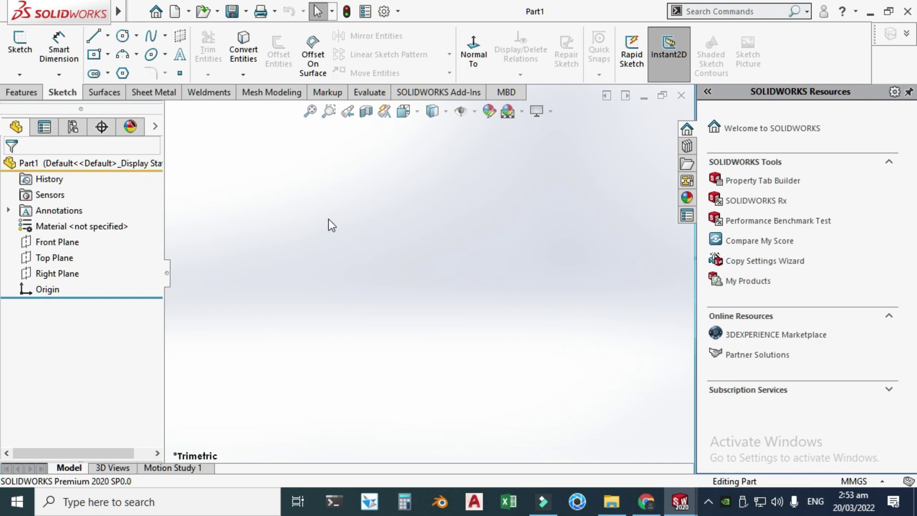
Start a sketch on the Right Plane and set the scene background to Plain White
left_click(67, 273)
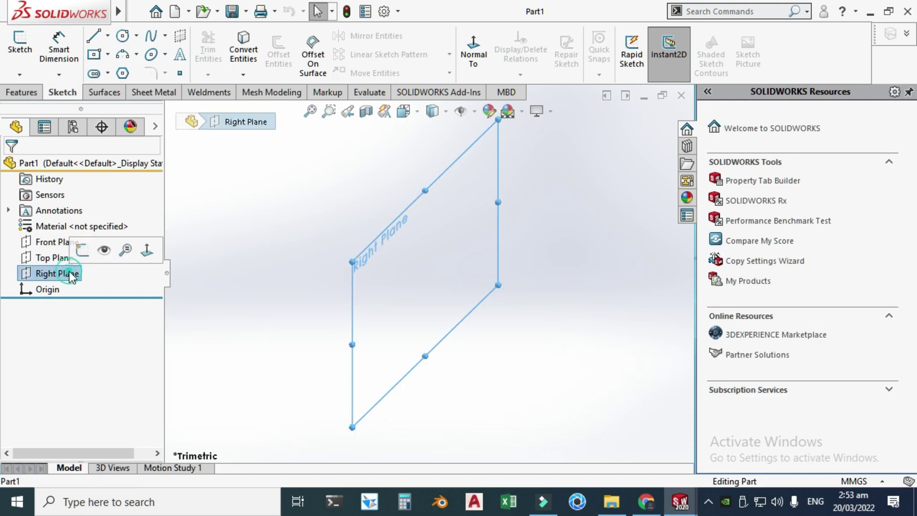
left_click(81, 249)
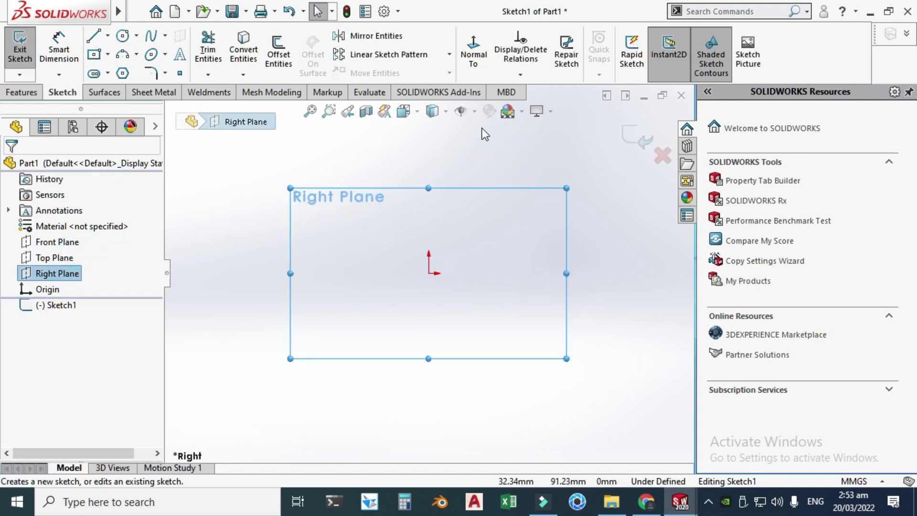
left_click(521, 114)
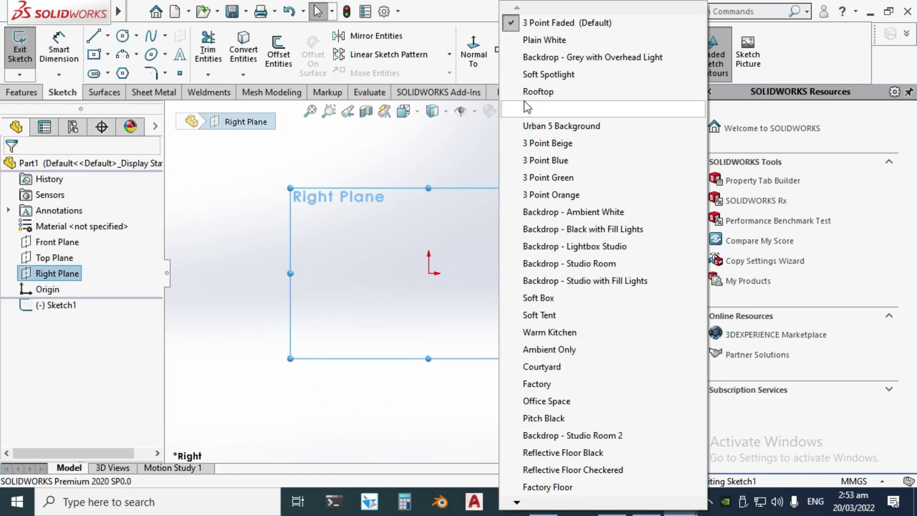
left_click(545, 40)
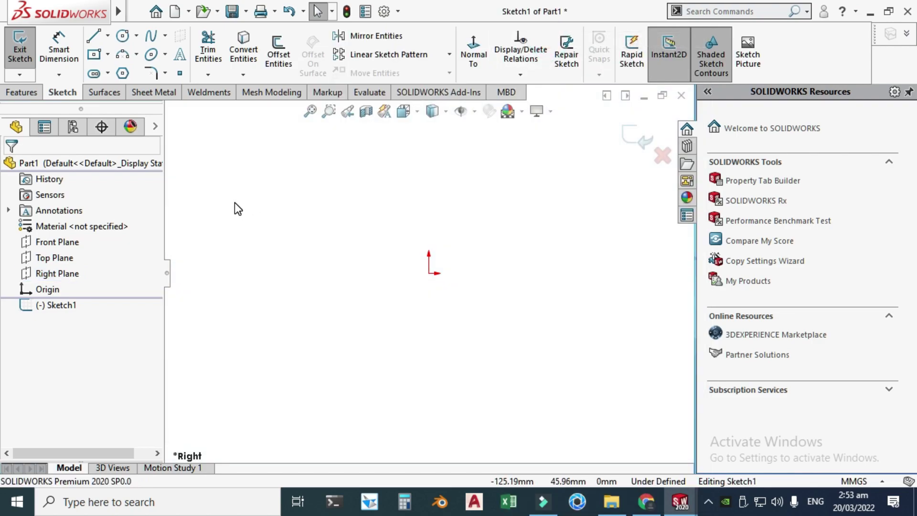
Sketch a vertical line about 187 mm long, running from directly above the origin down to the origin
left_click(95, 36)
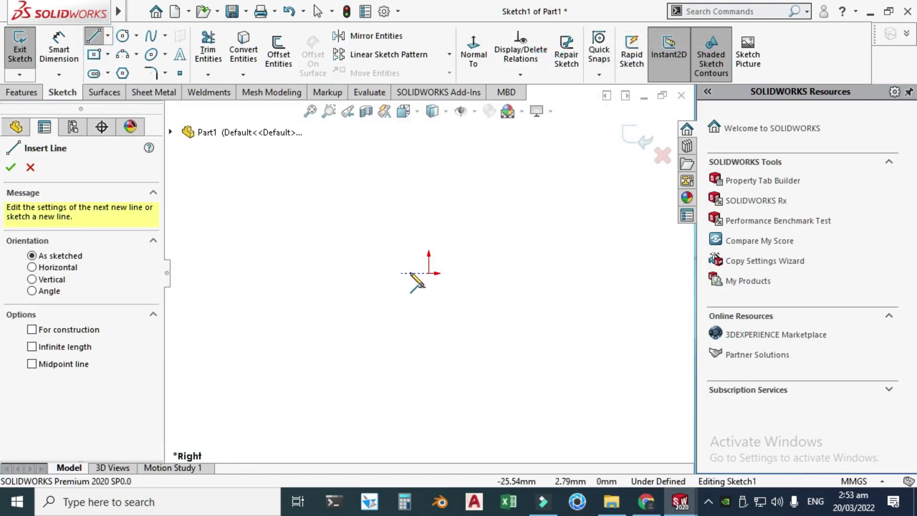
left_click(429, 274)
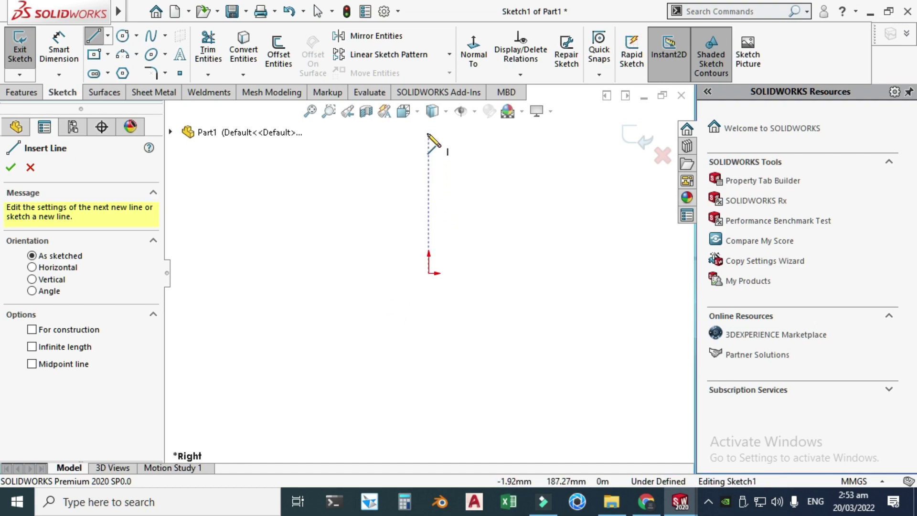
left_click(429, 134)
double_click(428, 274)
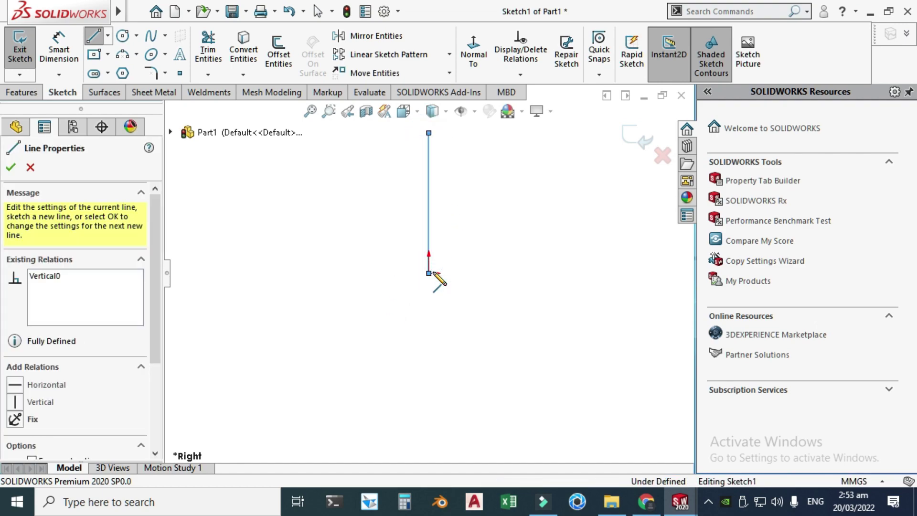
Sketch a horizontal base about 275 mm long from the origin, a vertical edge about 21 mm high, a short ledge and a slope closing the profile
left_click(429, 273)
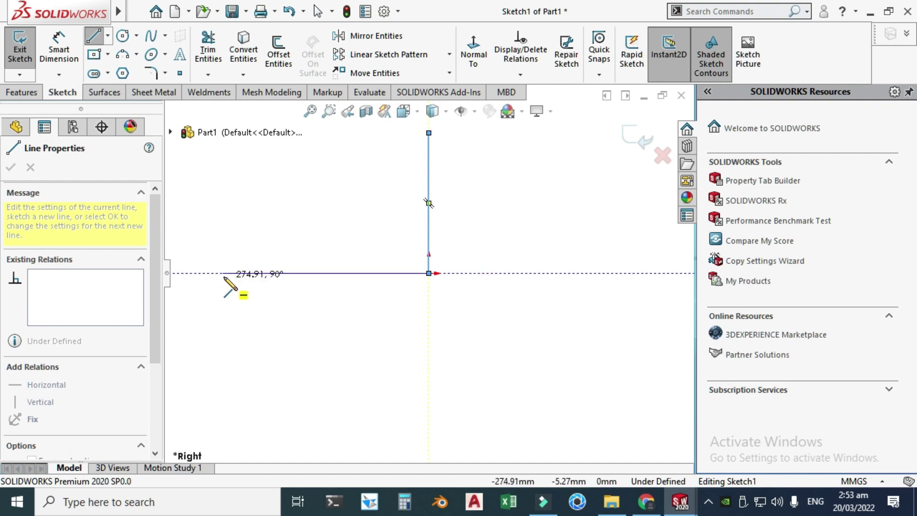
left_click(225, 274)
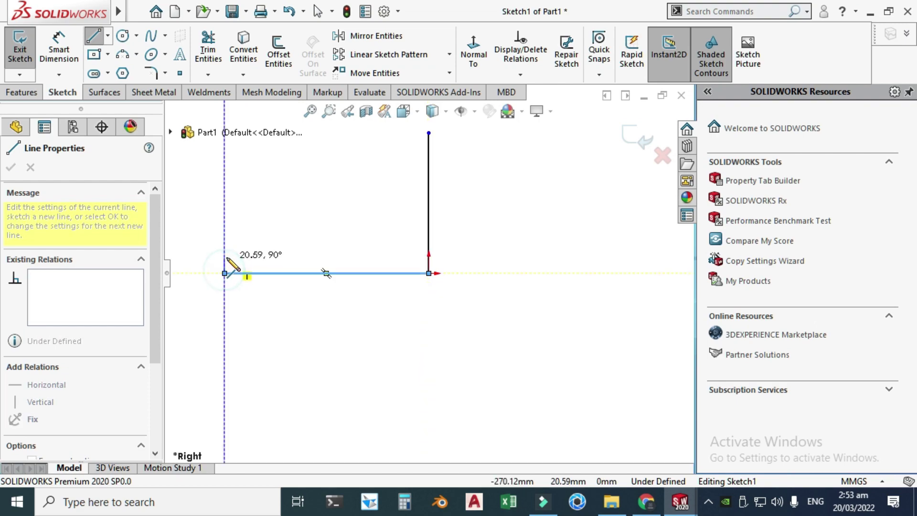
left_click(225, 257)
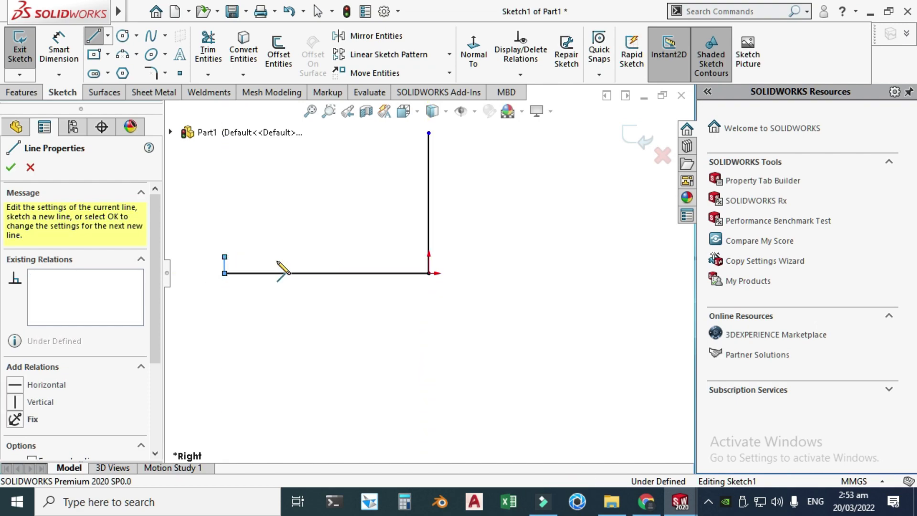
left_click(306, 257)
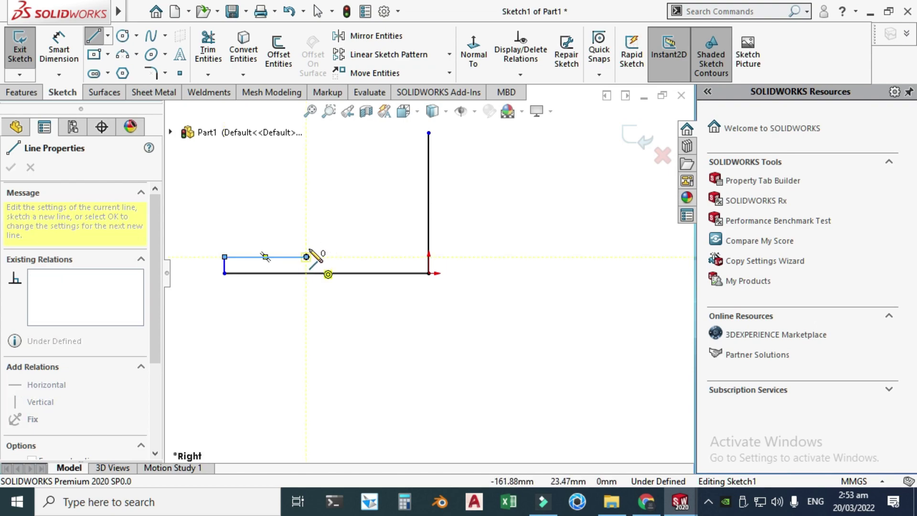
left_click(428, 133)
key("Escape")
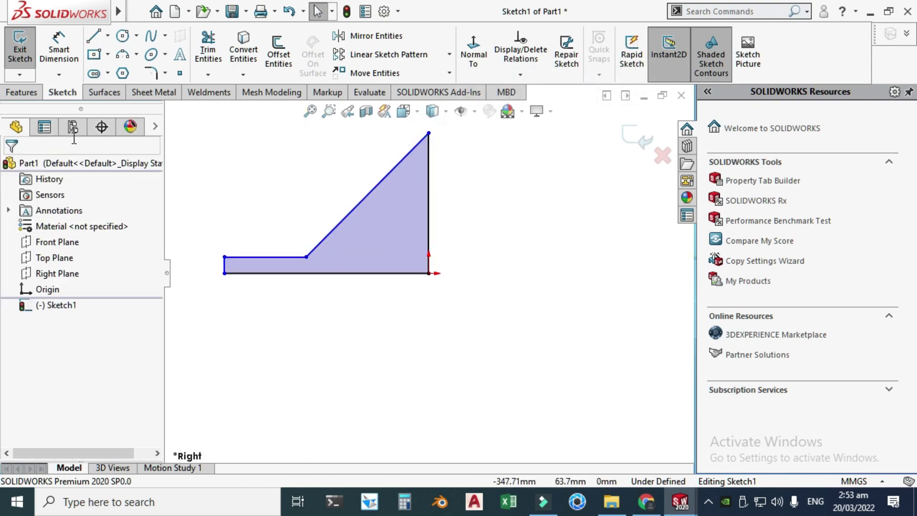
Dimension the profile's tall vertical line at the origin to 300 mm
left_click(61, 53)
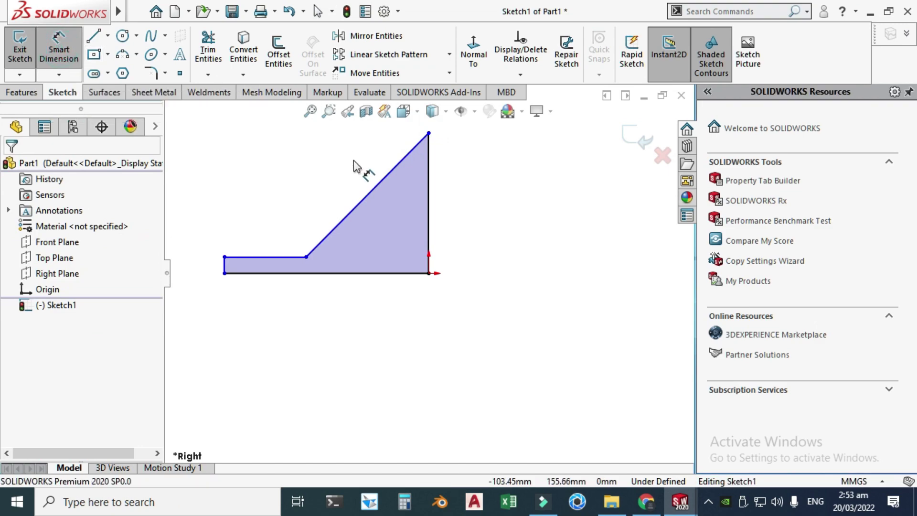
left_click(429, 182)
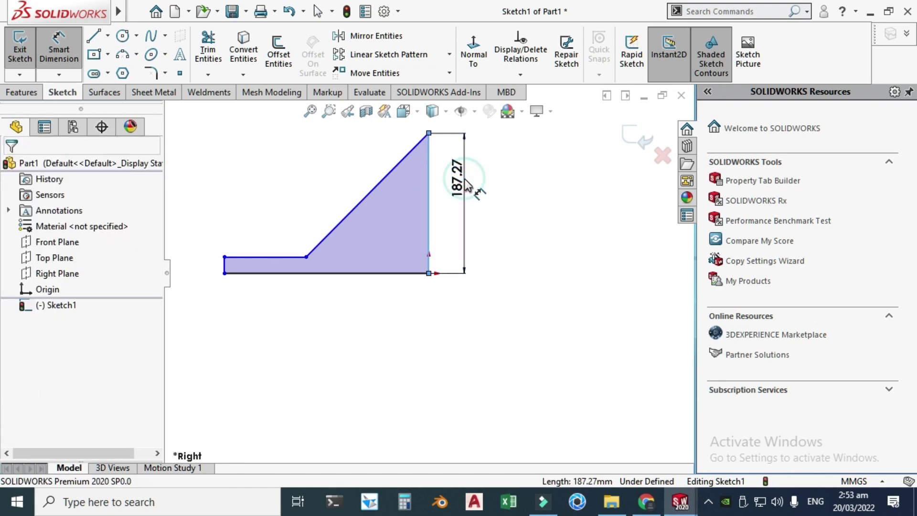
left_click(466, 184)
type("300")
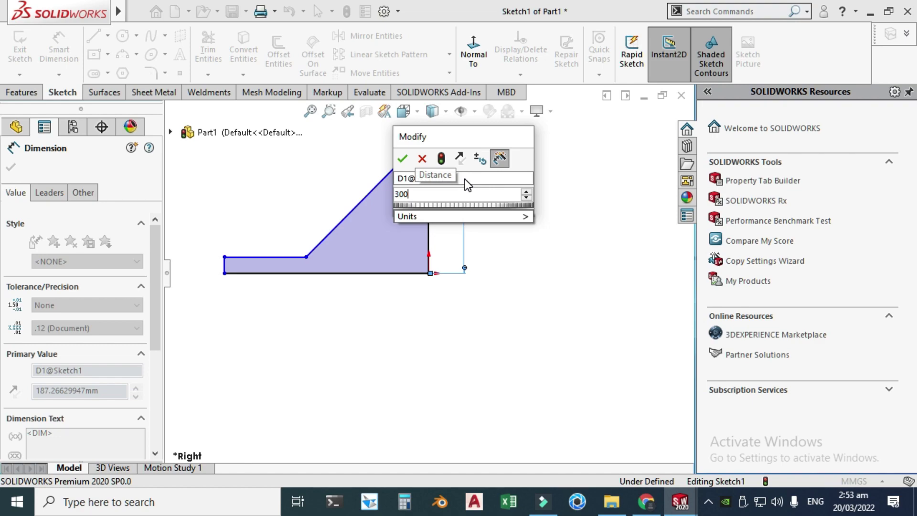
key("Return")
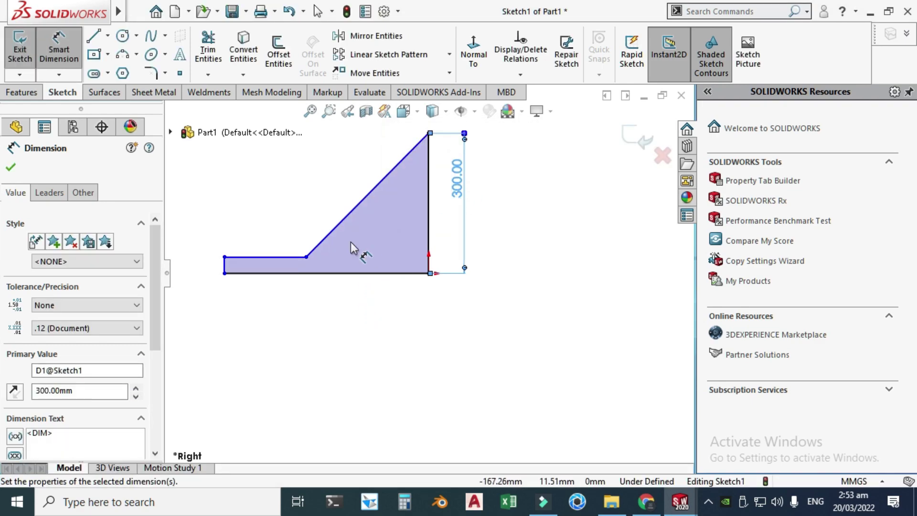
Dimension the angle between the sloped line and the tall vertical line to 60 degrees
left_click(394, 172)
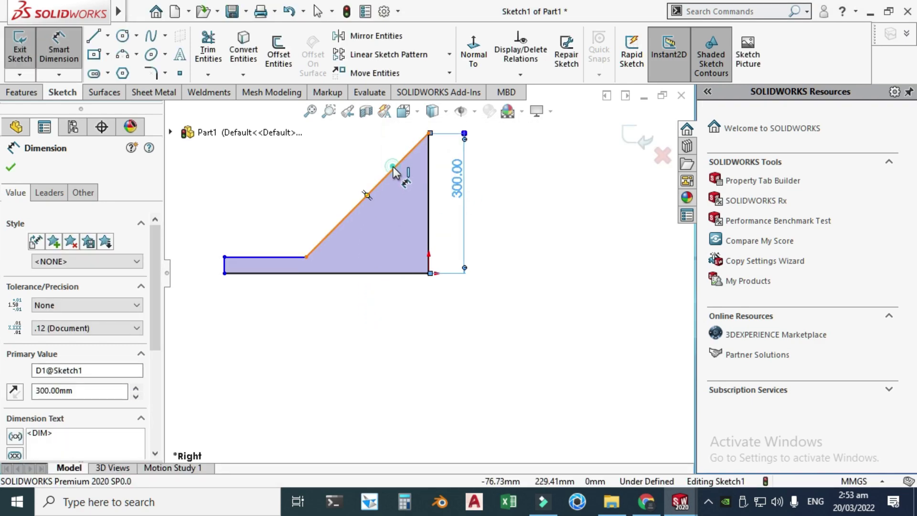
left_click(427, 191)
left_click(419, 194)
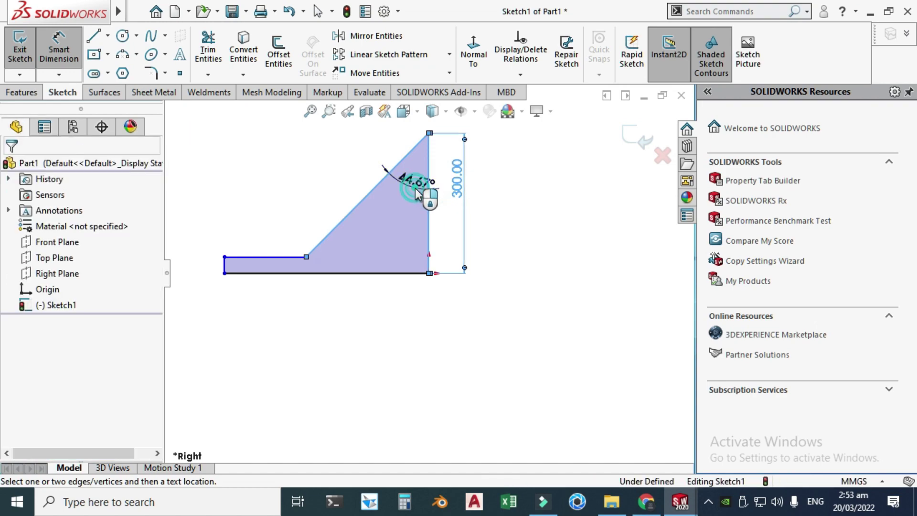
type("60")
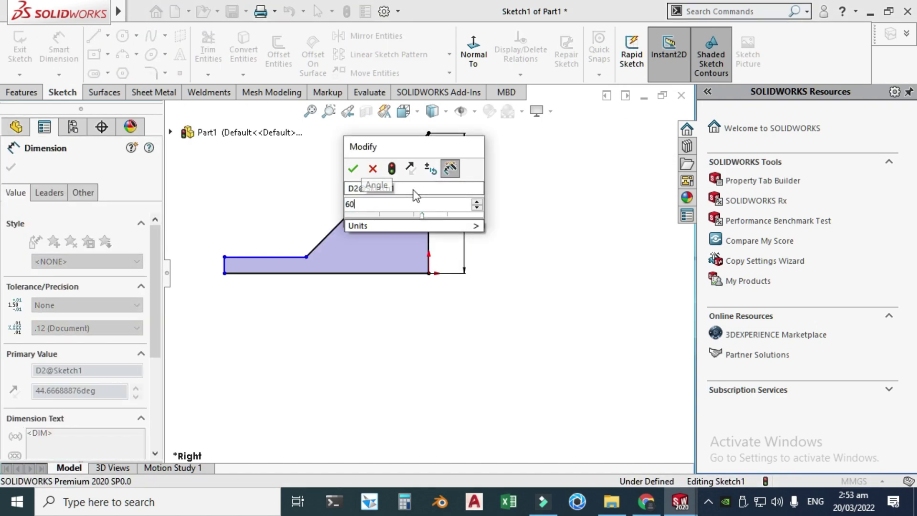
key("Return")
key("f")
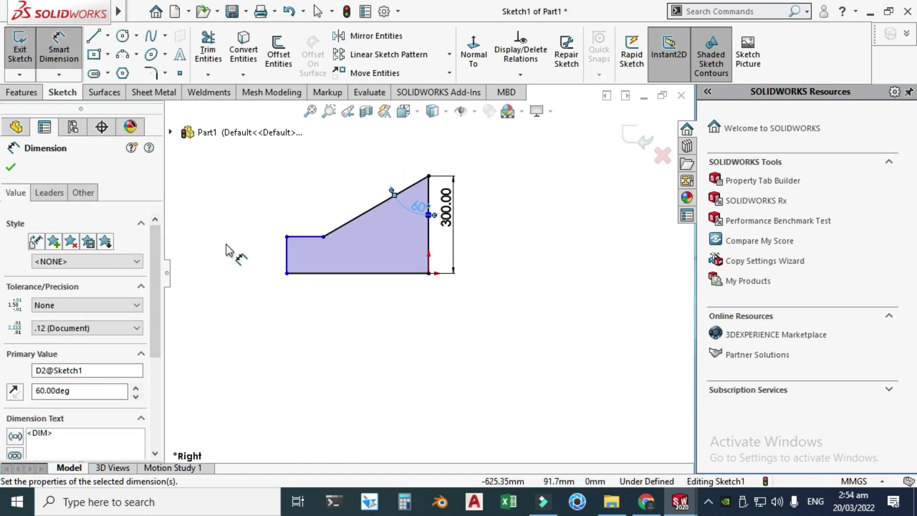
Dimension the short vertical edge at the far end of the base to 25 mm
left_click(307, 269)
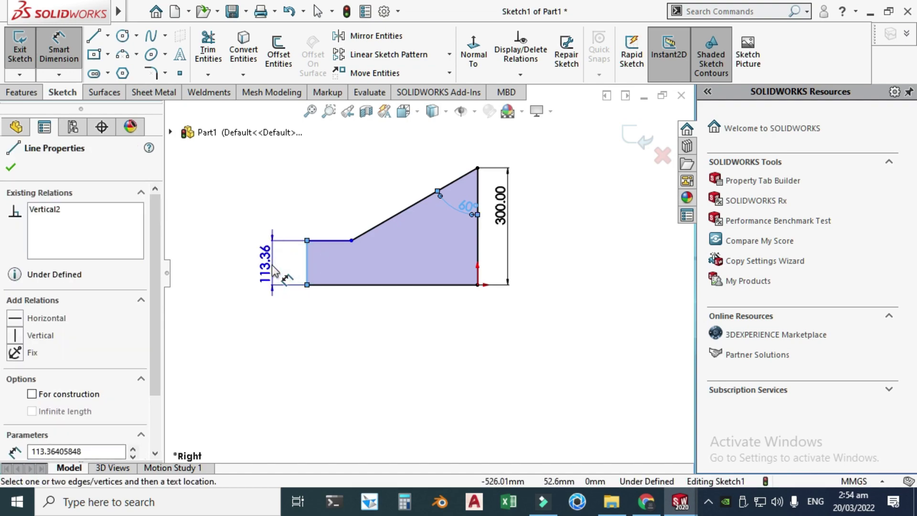
left_click(263, 266)
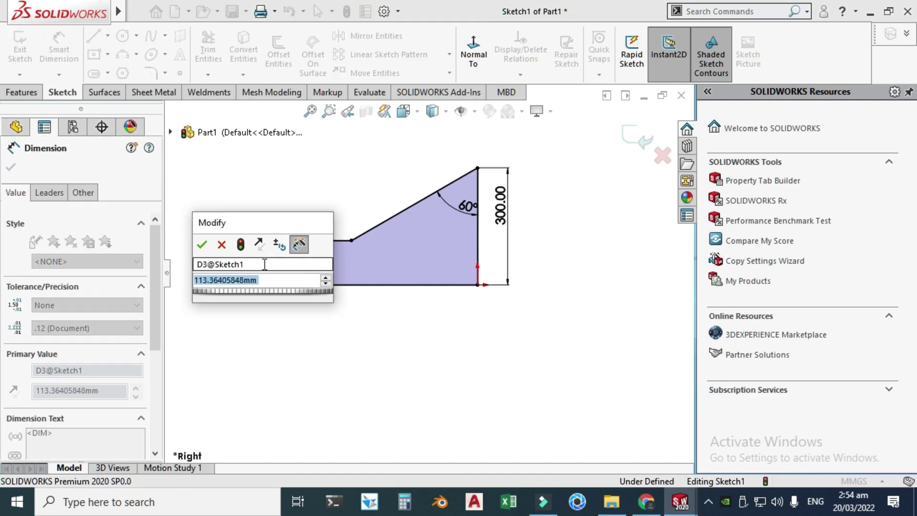
type("25")
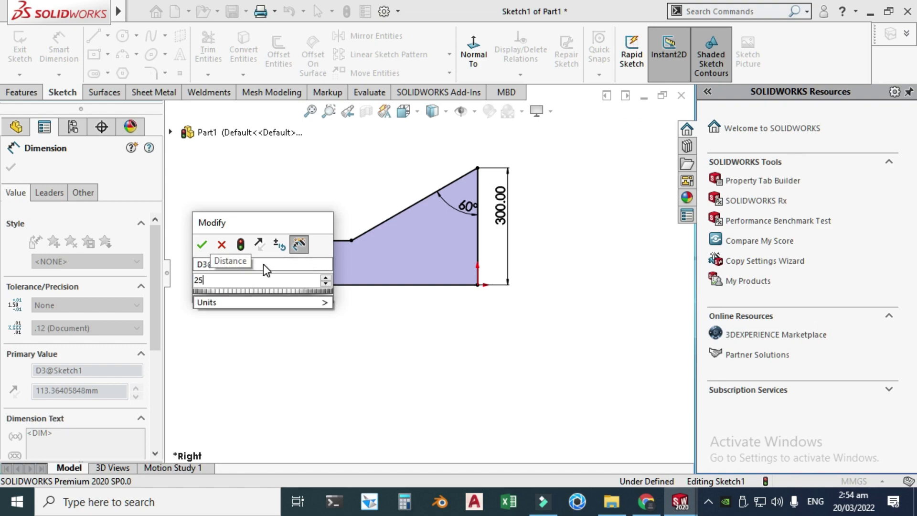
key("Return")
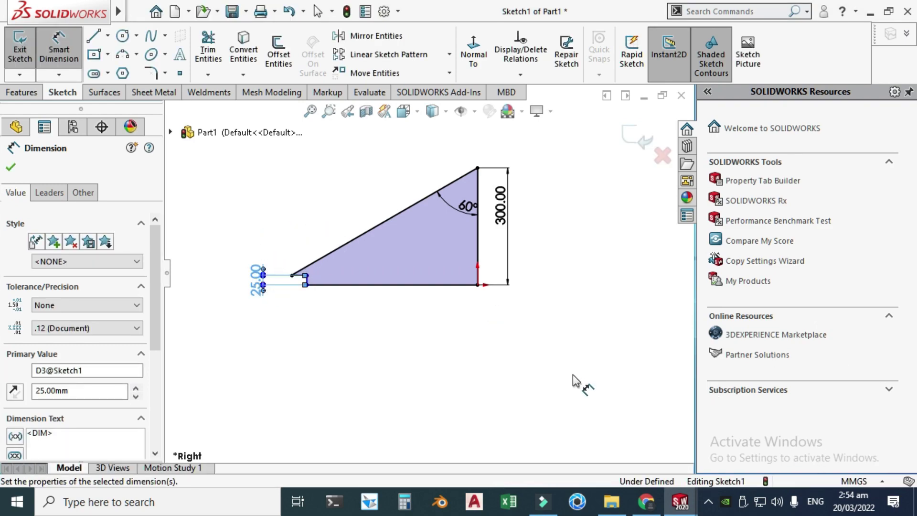
key("Escape")
Move the short vertical edge outward past the foot of the slope so the ledge extends away from the triangle
scroll(393, 210, "down", 2)
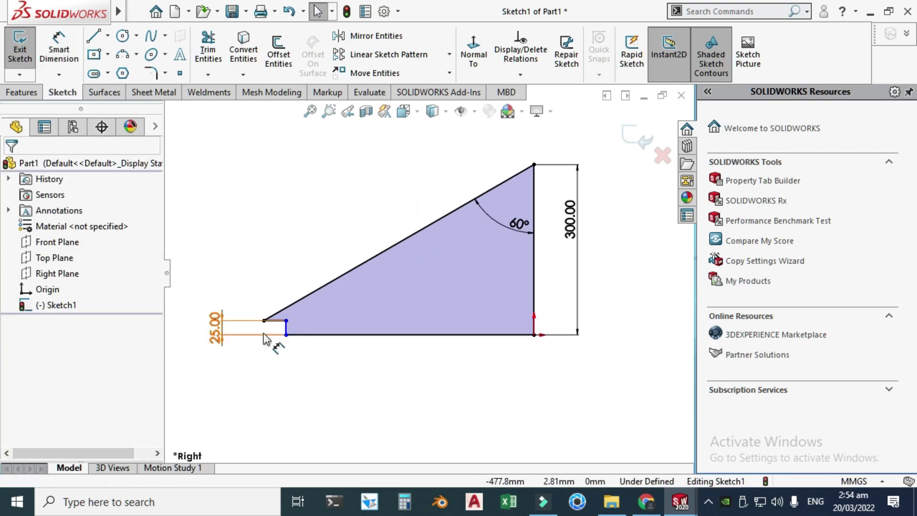
left_click(264, 321)
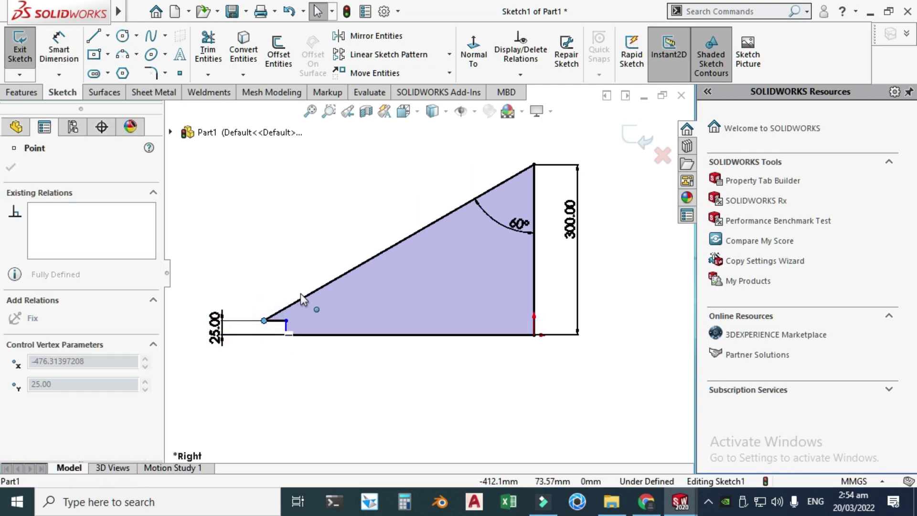
left_click(287, 330)
scroll(309, 260, "up", 2)
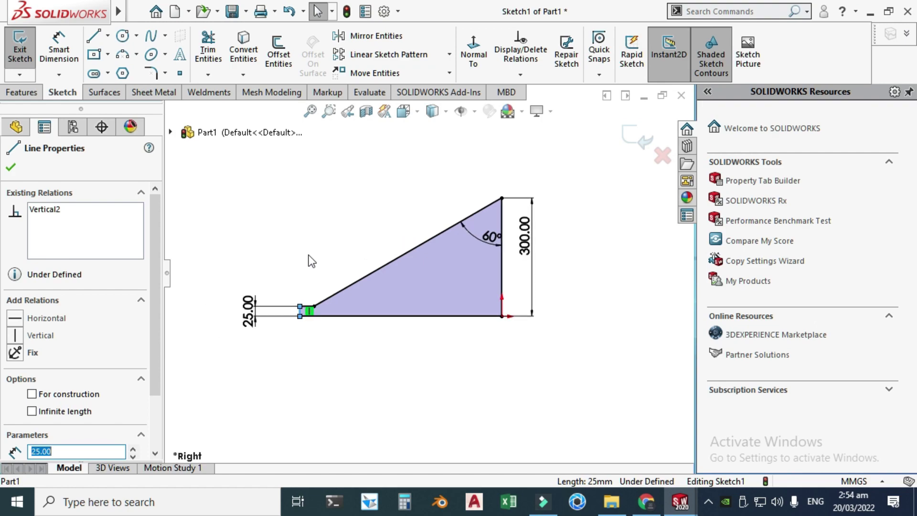
left_click(312, 261)
scroll(311, 261, "down", 2)
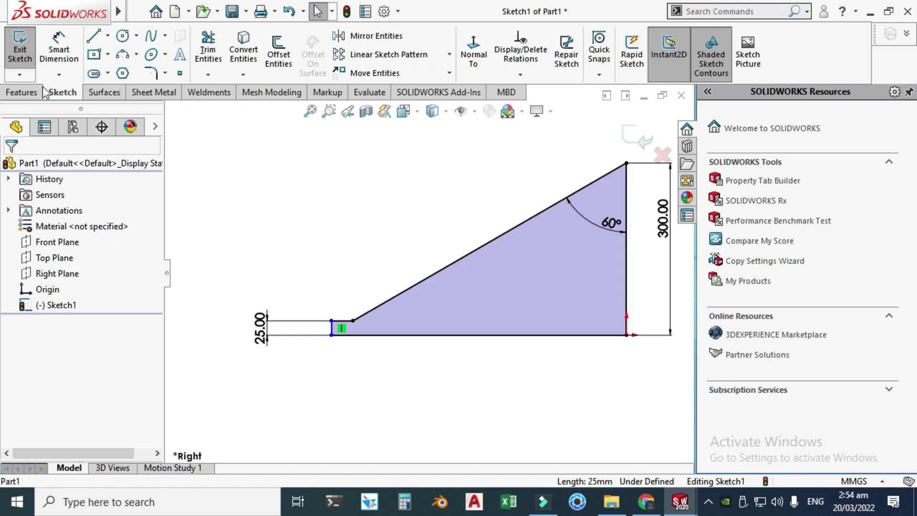
Dimension the top edge of the ledge, from its outer end to the foot of the slope, to 200 mm
left_click(59, 48)
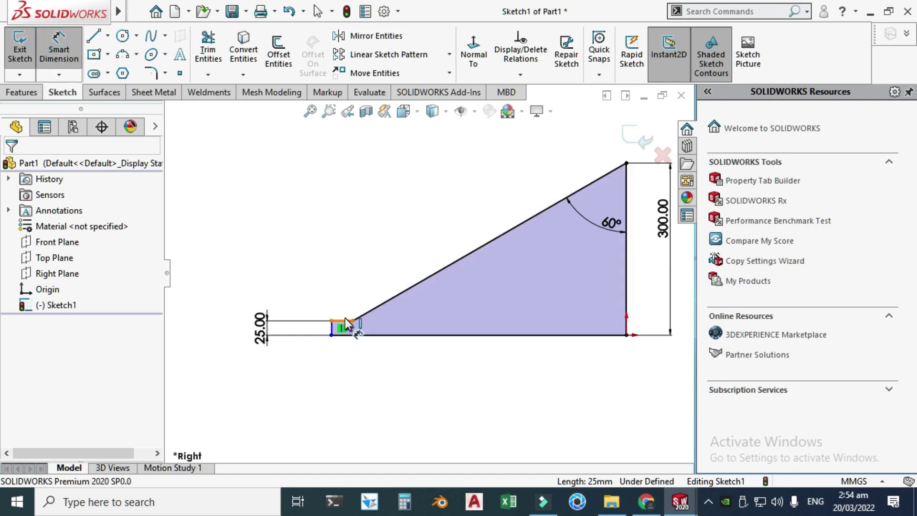
left_click(345, 318)
left_click(345, 263)
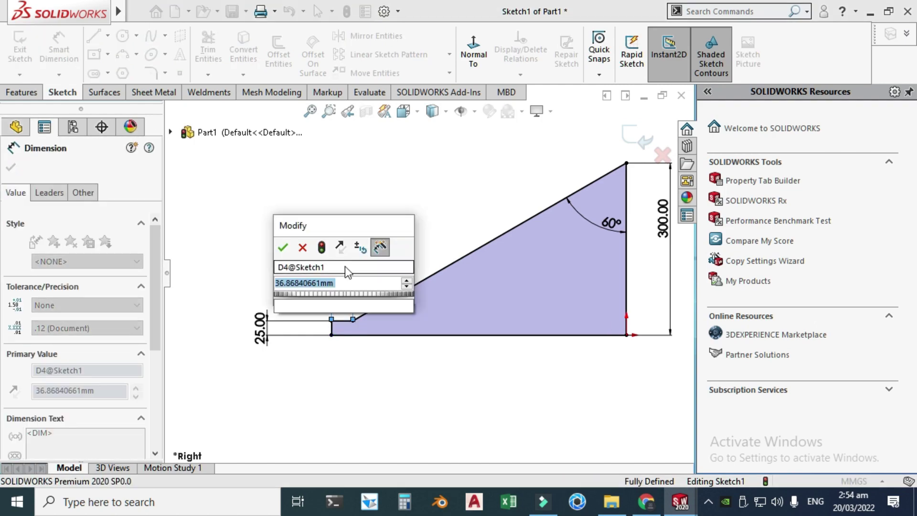
type("200")
key("Return")
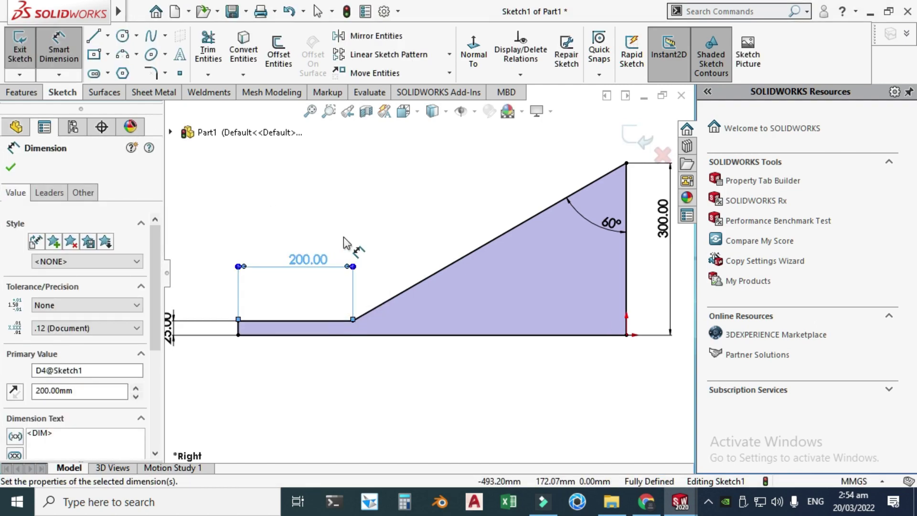
key("f")
key("Escape")
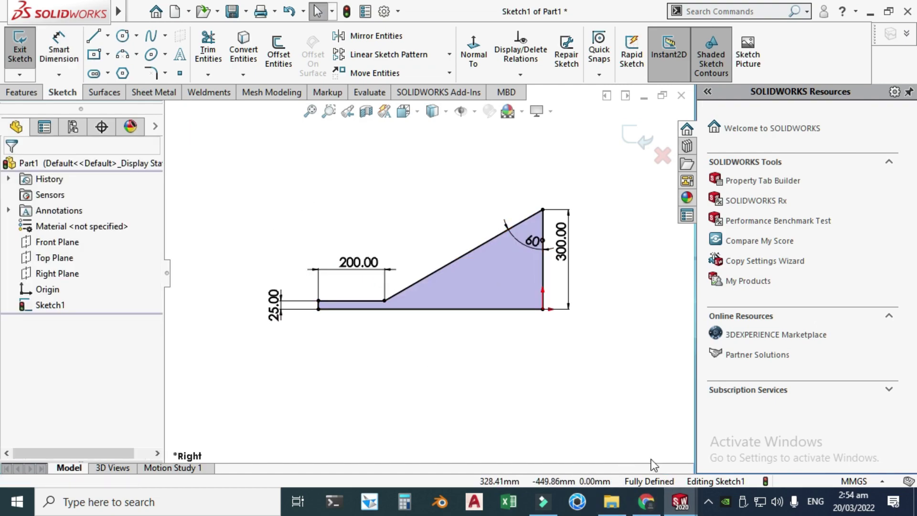
Extrude the side profile as a Mid Plane boss with a depth of 500 mm
scroll(427, 272, "up", 1)
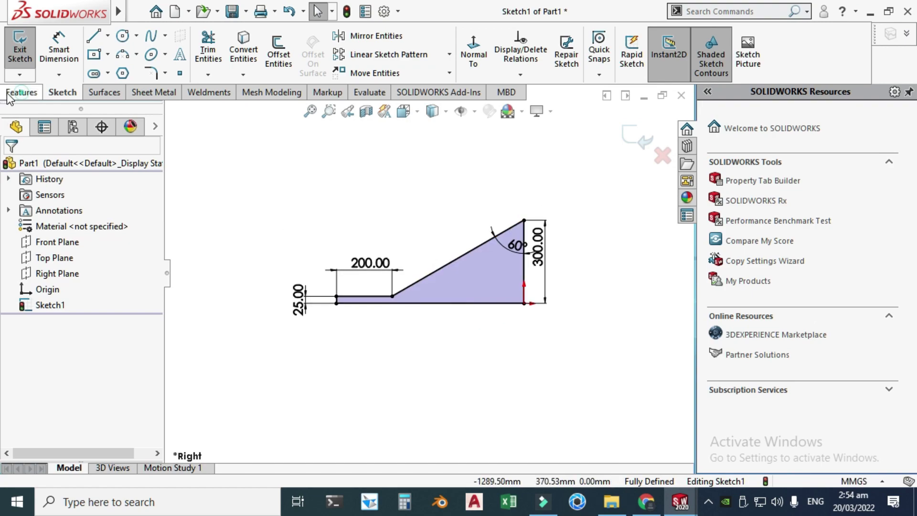
left_click(21, 92)
left_click(27, 54)
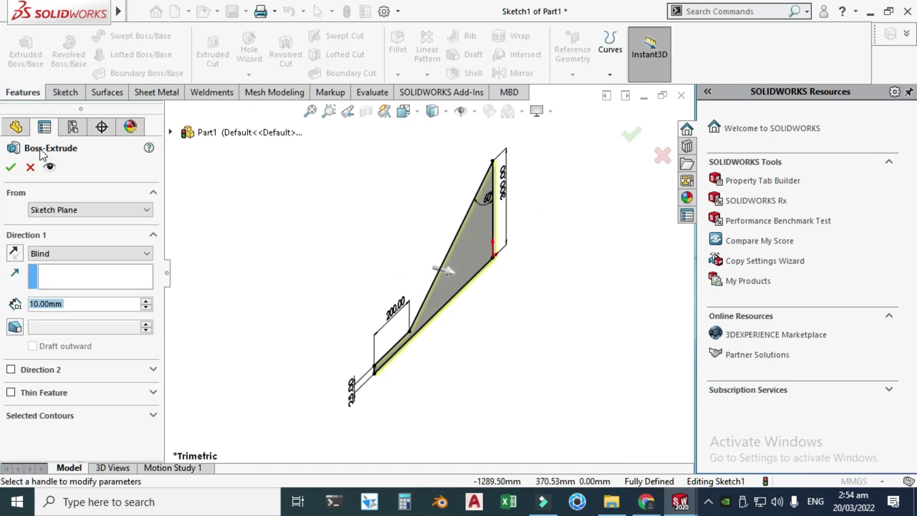
left_click(65, 255)
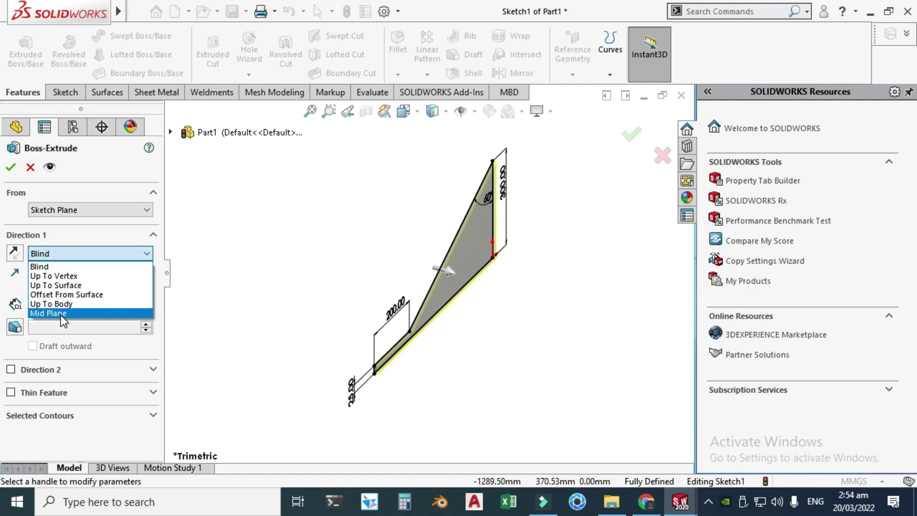
left_click(63, 313)
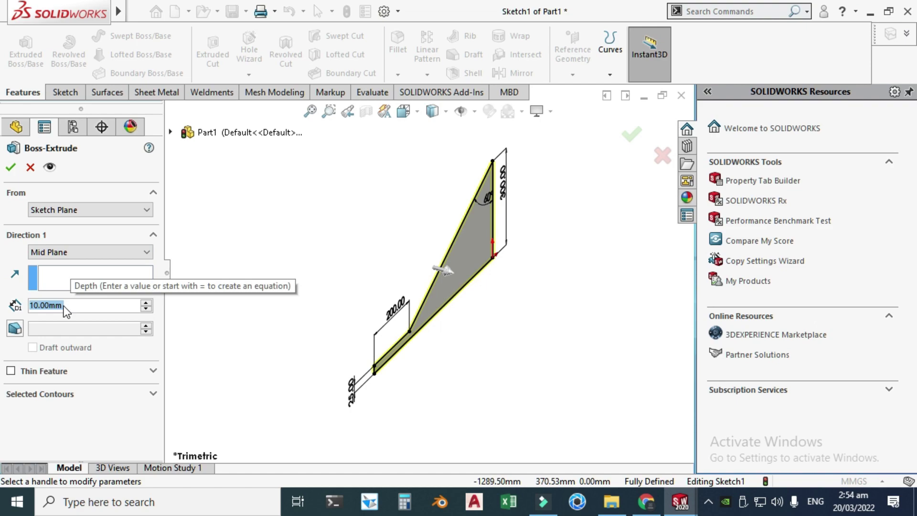
type("500")
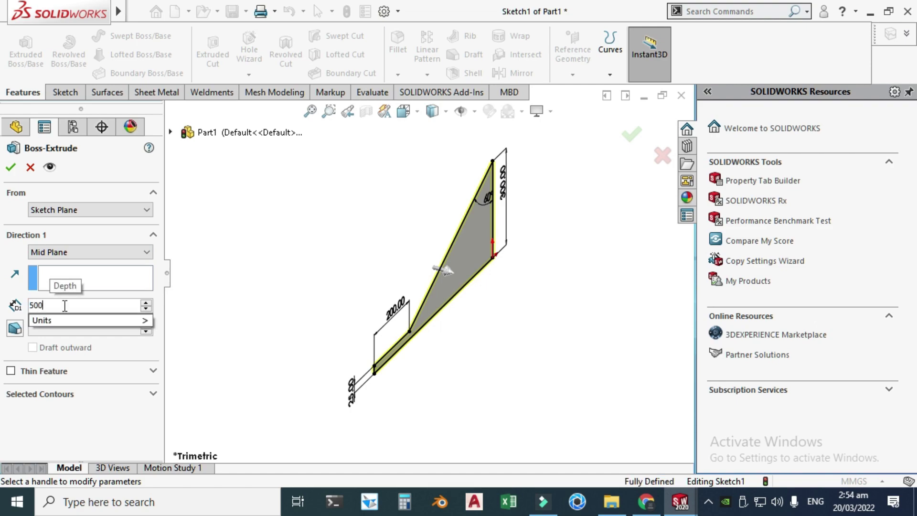
key("Return")
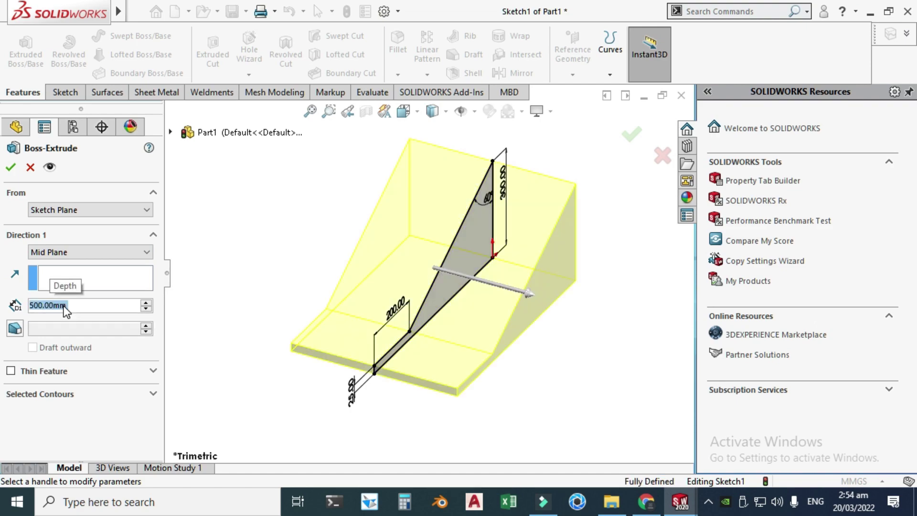
left_click(10, 166)
left_click(207, 180)
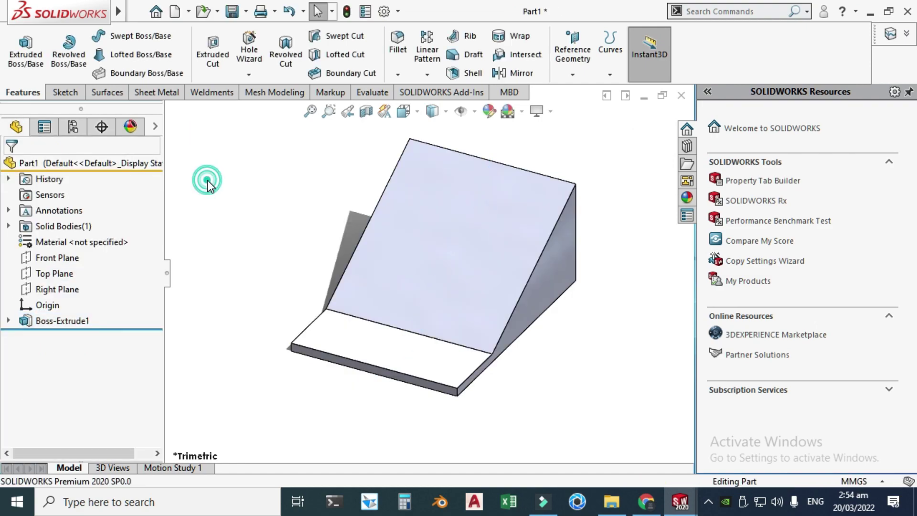
Start a sketch on the top face of the flat ledge and orient the view normal to it
scroll(536, 328, "down", 2)
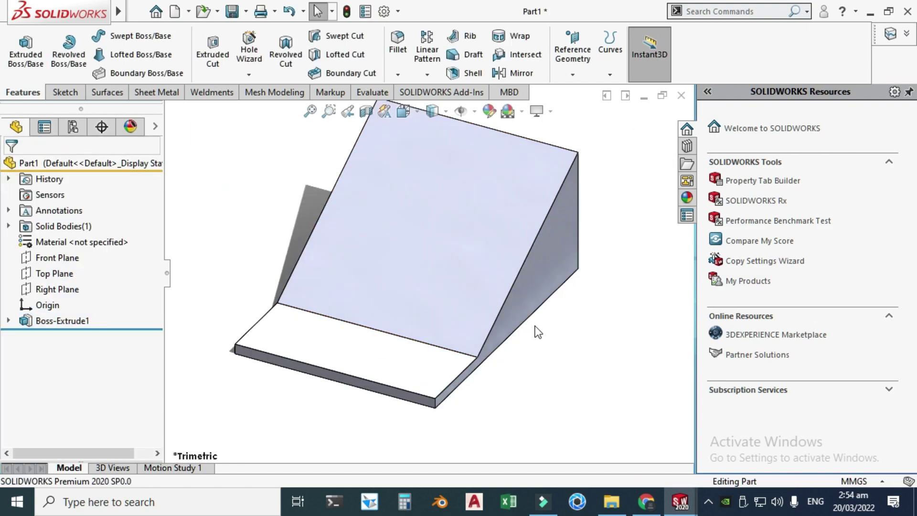
scroll(509, 330, "down", 2)
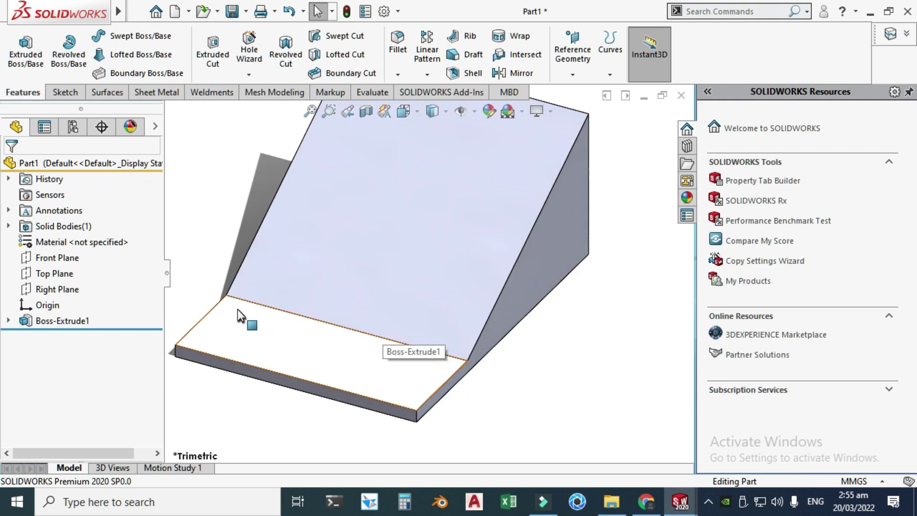
left_click(57, 94)
left_click(19, 48)
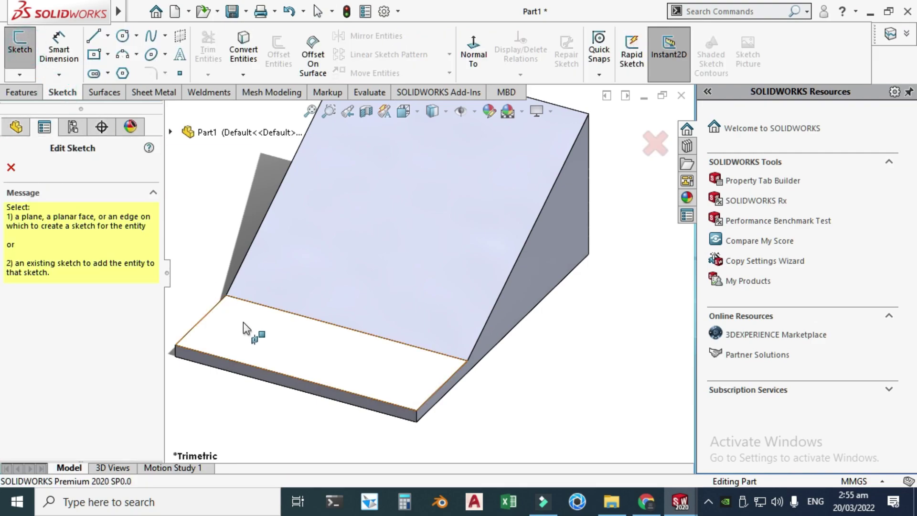
left_click(266, 347)
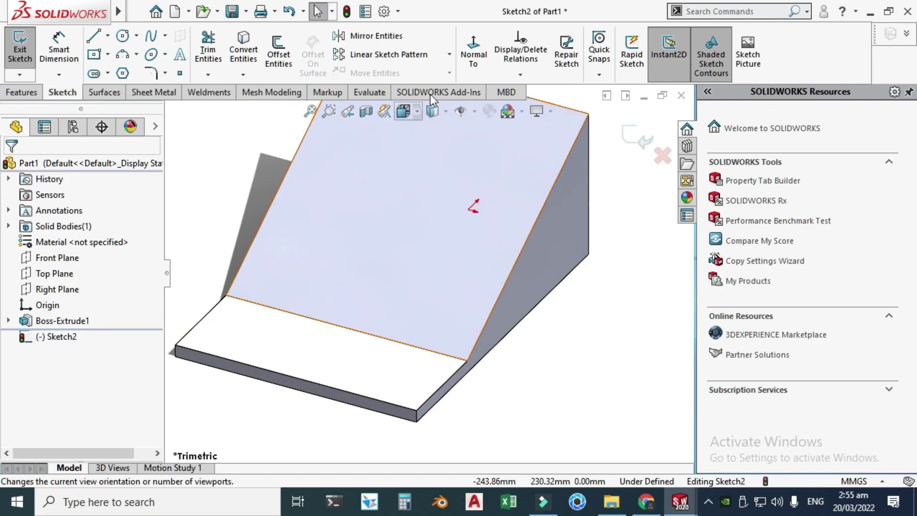
left_click(487, 39)
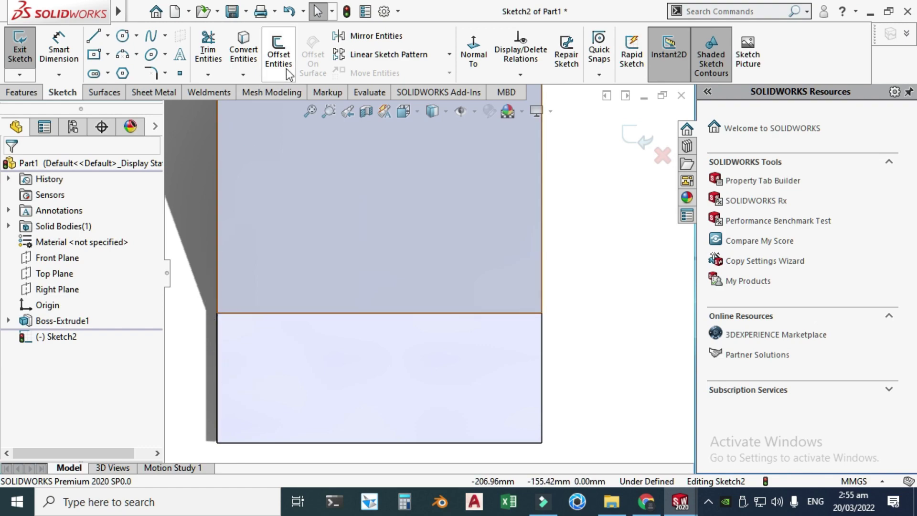
Offset the four edges of the ledge's top face inward by 15 mm, using the reversed direction
left_click(280, 49)
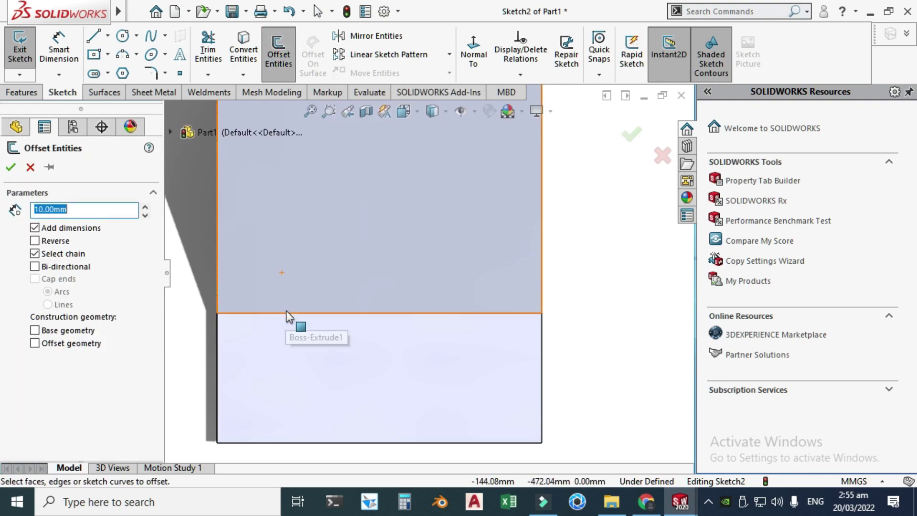
left_click(286, 314)
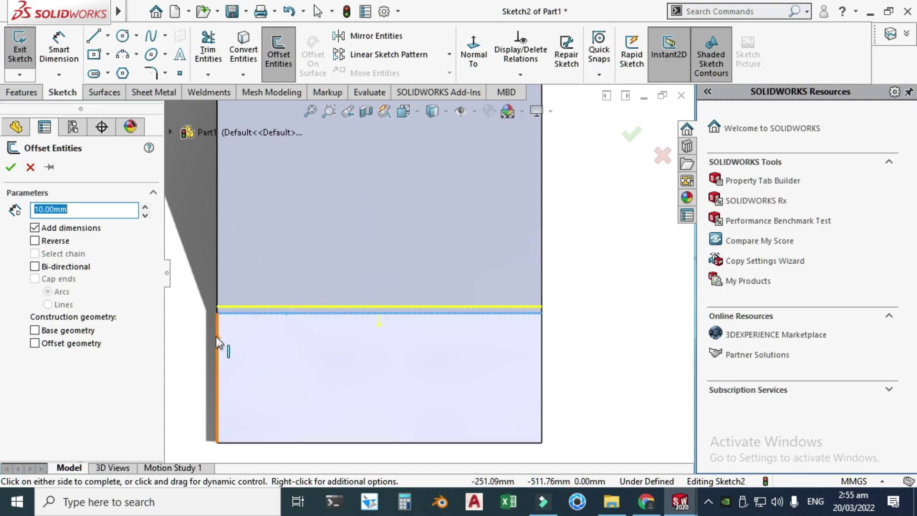
left_click(541, 401)
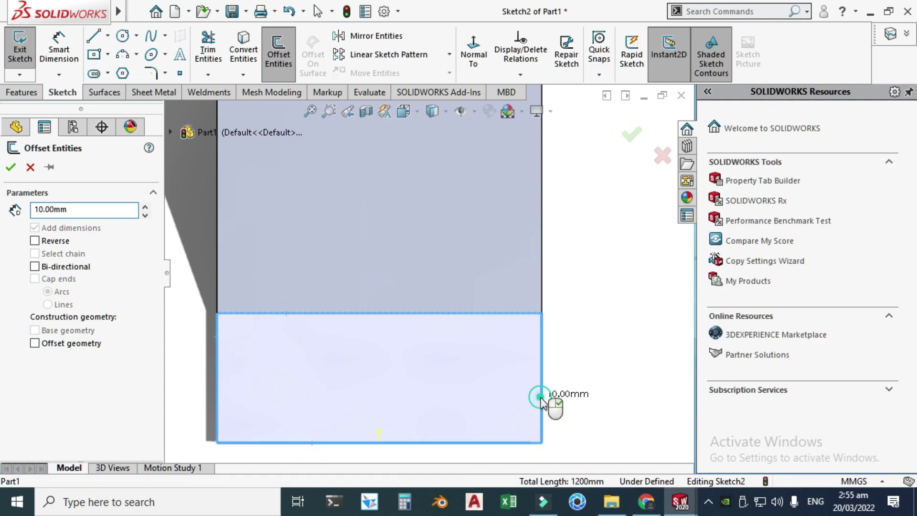
left_click(46, 243)
key("BackSpace")
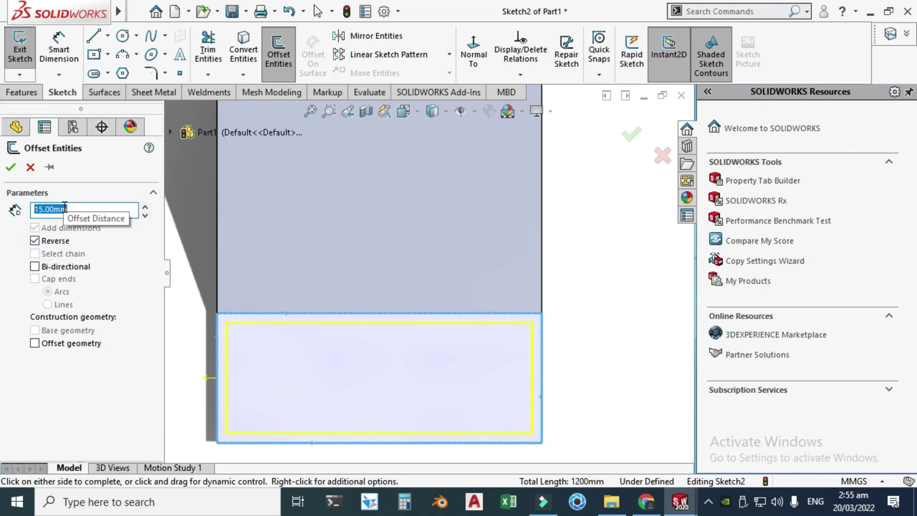
left_click(10, 167)
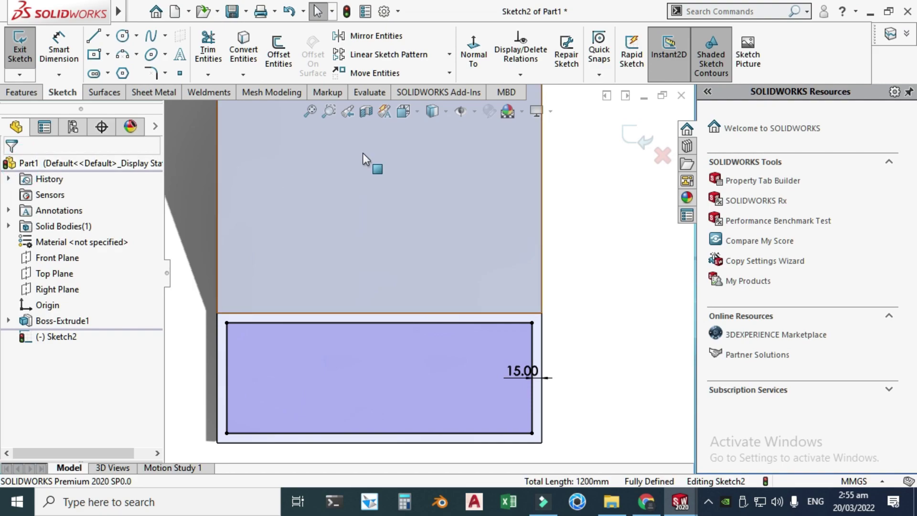
Cut-extrude the offset rectangle Blind to a depth of 20 mm into the ledge
key("z")
right_click(197, 167)
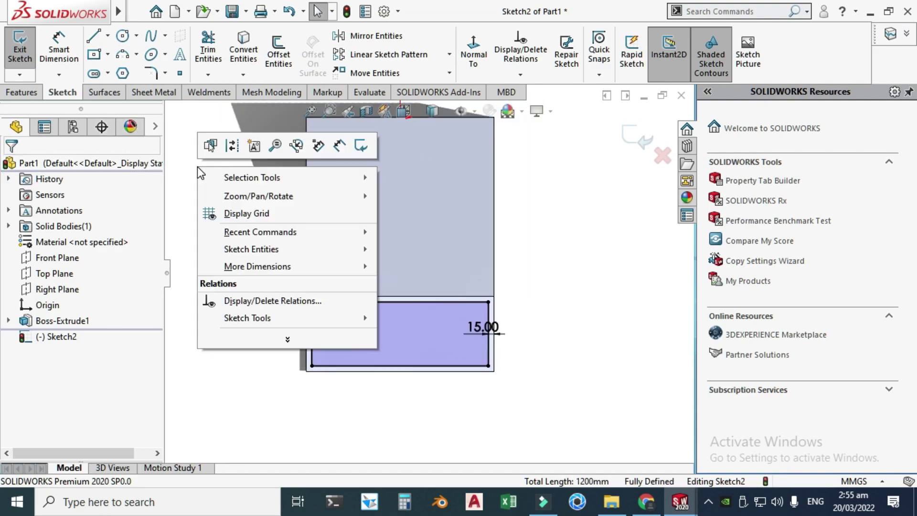
mouse_move(268, 196)
left_click(440, 246)
mouse_move(440, 245)
left_mouse_down()
mouse_move(393, 211)
mouse_move(379, 159)
left_mouse_up()
left_click(29, 93)
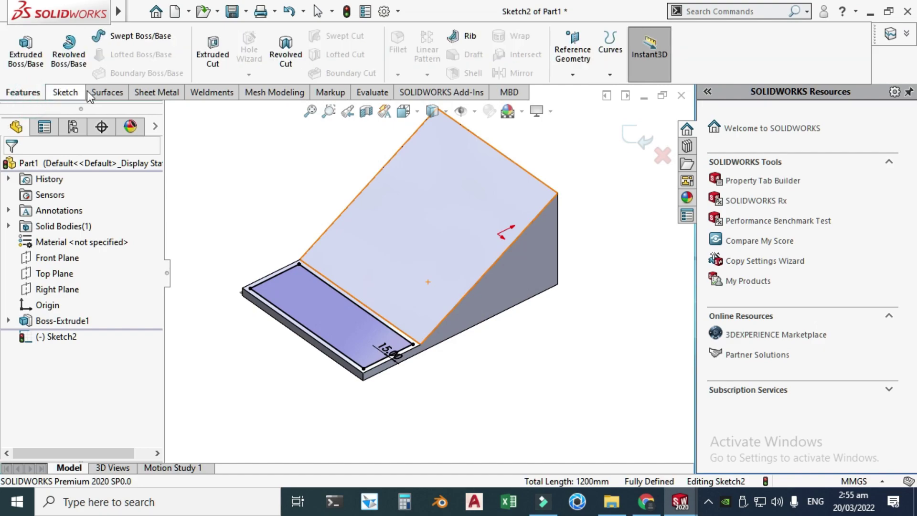
left_click(213, 53)
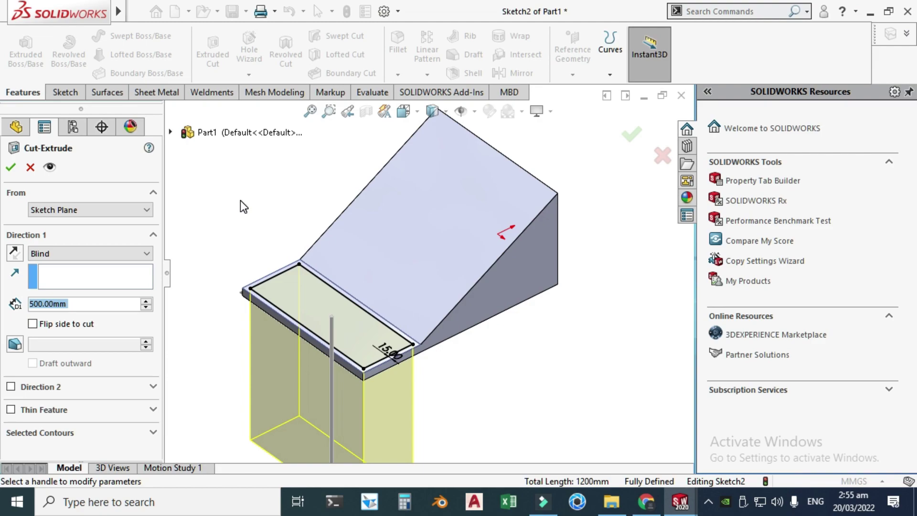
type("20")
key("Return")
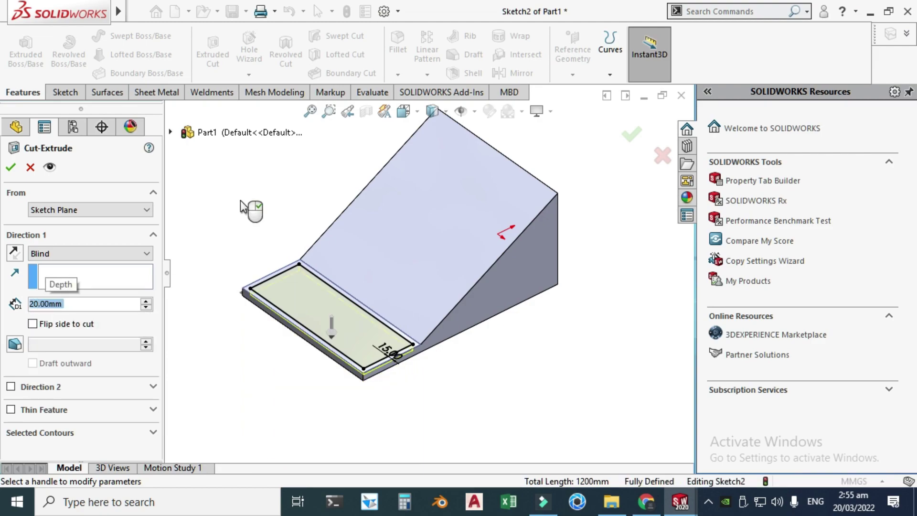
scroll(248, 210, "down", 5)
scroll(358, 225, "up", 10)
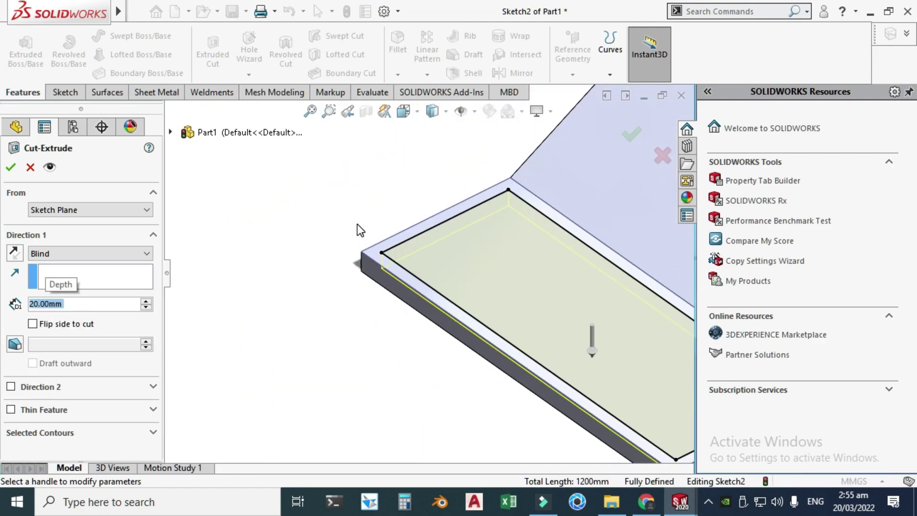
left_click(10, 167)
Examine the rectangular pocket and its surrounding rim in the ledge from different angles
right_click(397, 177)
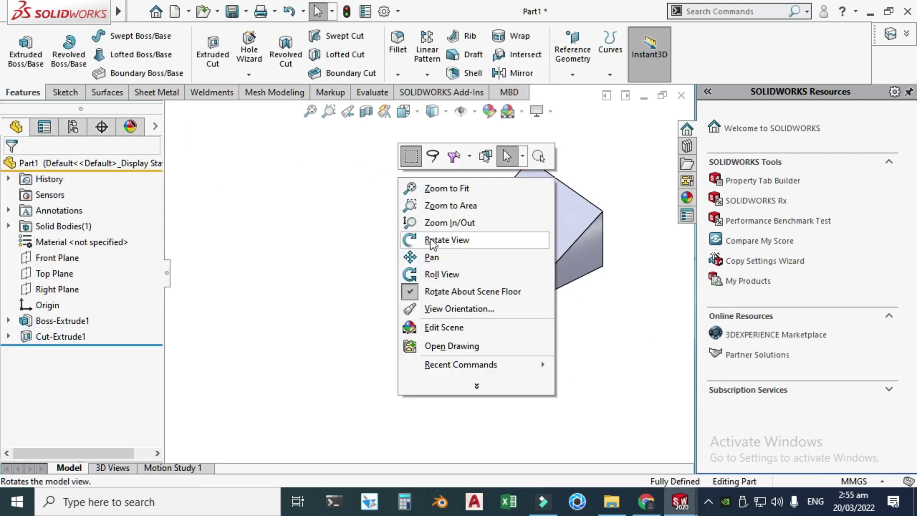
left_click(433, 241)
left_click_drag(492, 277, 505, 272)
scroll(497, 258, "down", 3)
left_click_drag(473, 232, 477, 300)
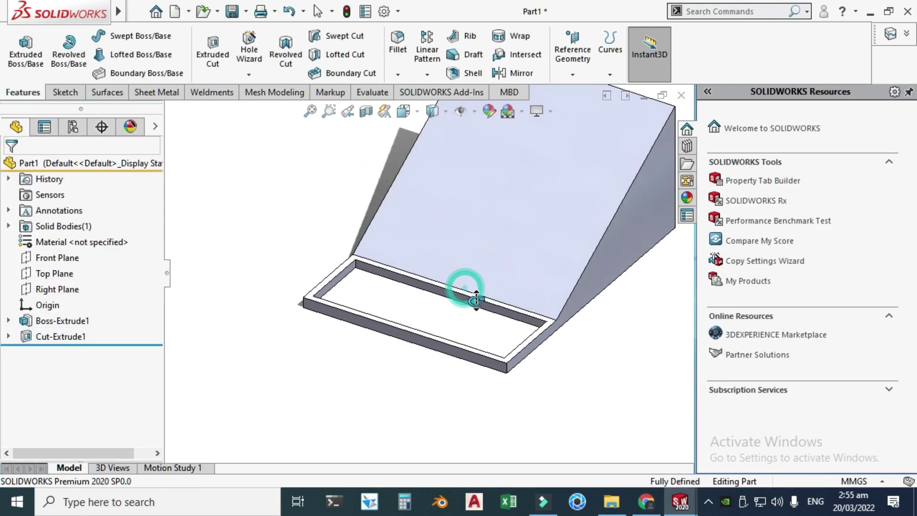
scroll(528, 278, "down", 2)
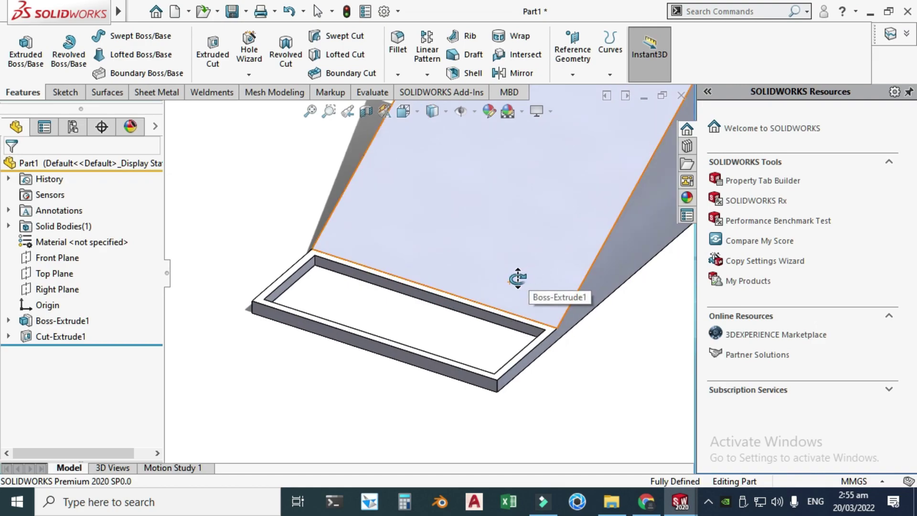
key("Escape")
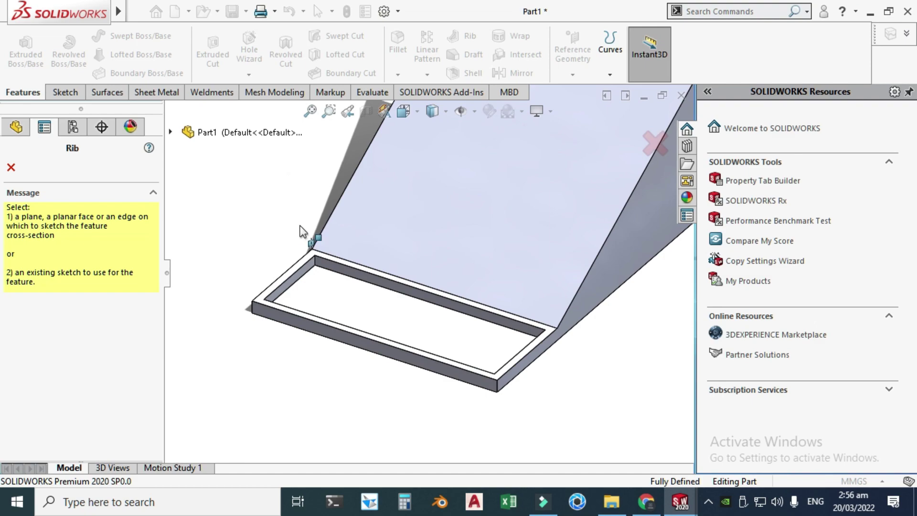
Start the rib's sketch on the top face of the rim around the pocket and orient the view normal to it
scroll(302, 231, "down", 3)
scroll(331, 369, "down", 3)
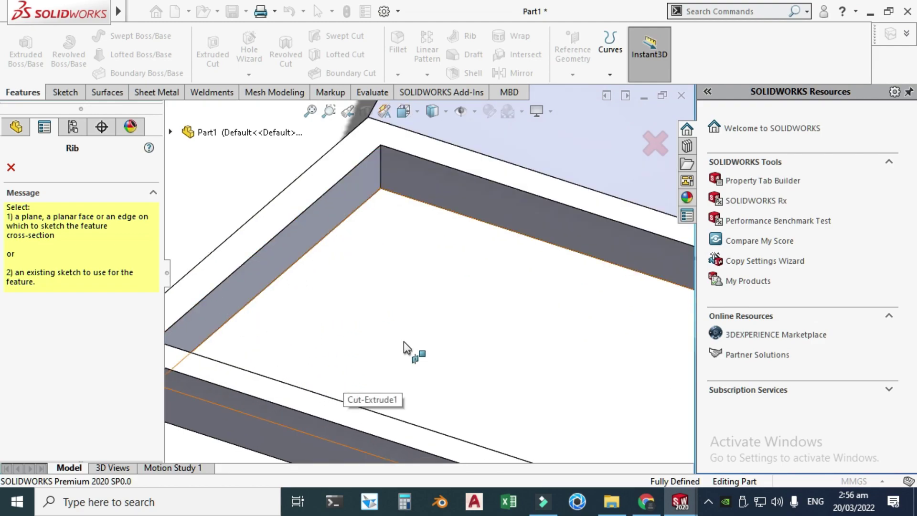
scroll(458, 329, "up", 3)
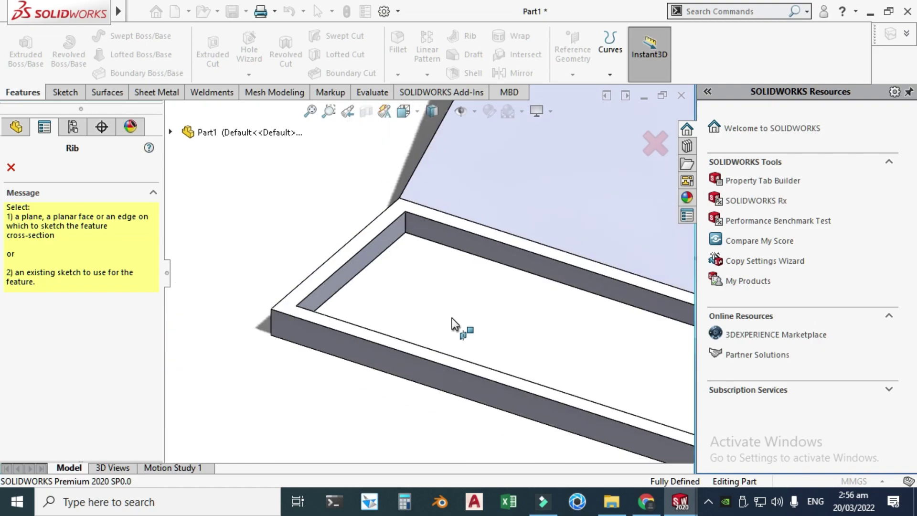
scroll(248, 314, "down", 5)
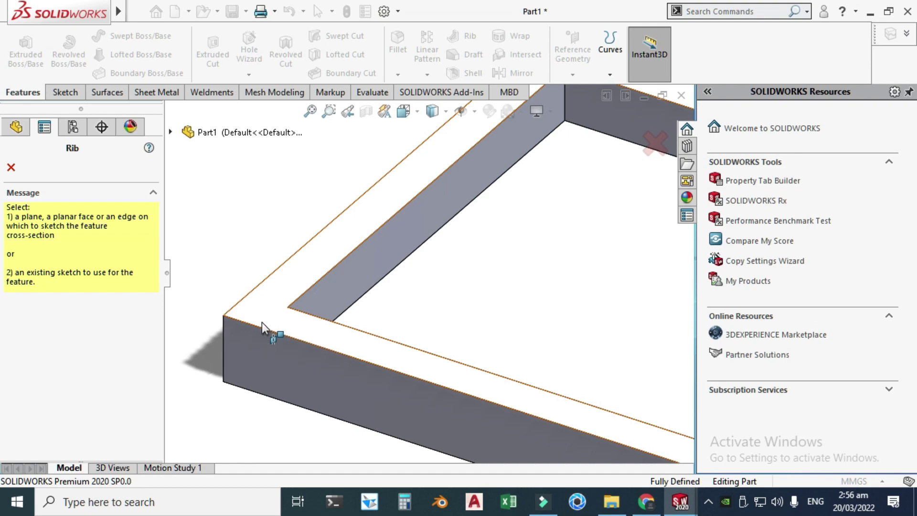
scroll(258, 319, "up", 2)
scroll(373, 282, "down", 2)
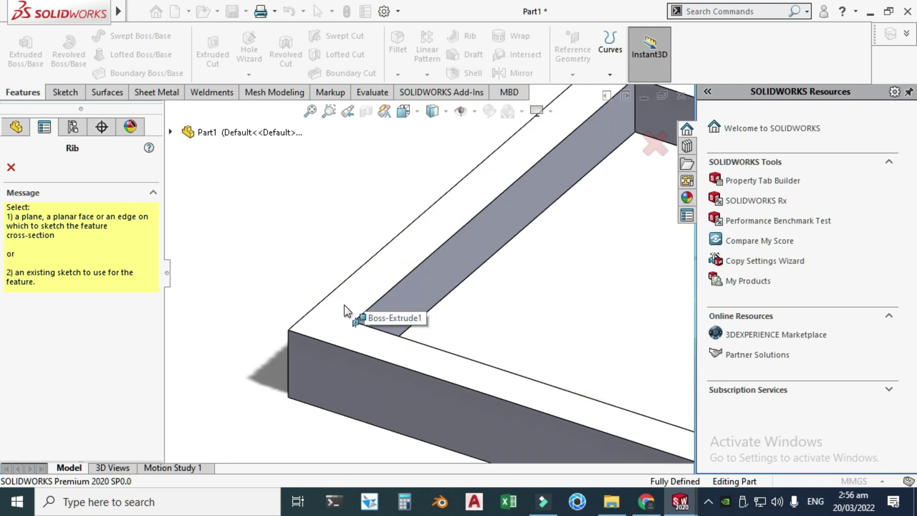
scroll(336, 323, "down", 2)
left_click(335, 319)
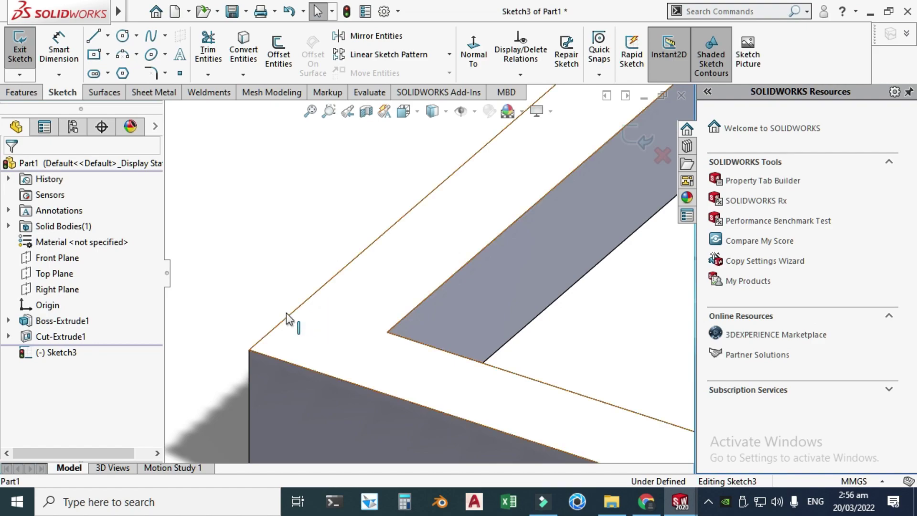
scroll(291, 315, "up", 5)
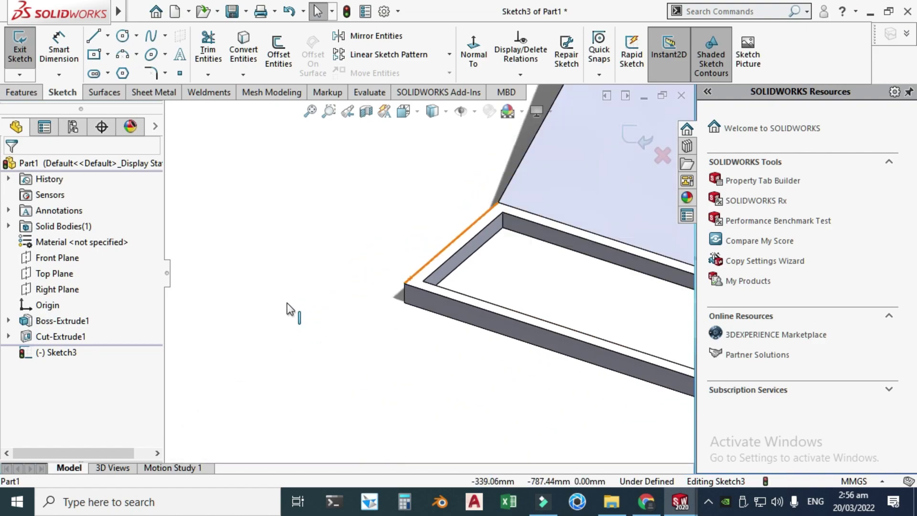
left_click(473, 53)
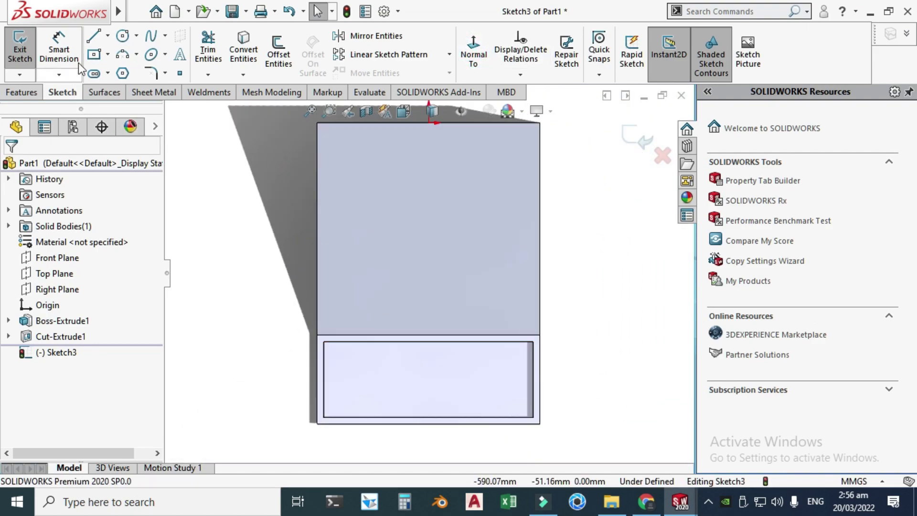
Sketch three separate vertical lines about 170 mm long across the pocket, each connecting its two long edges
scroll(467, 383, "up", 2)
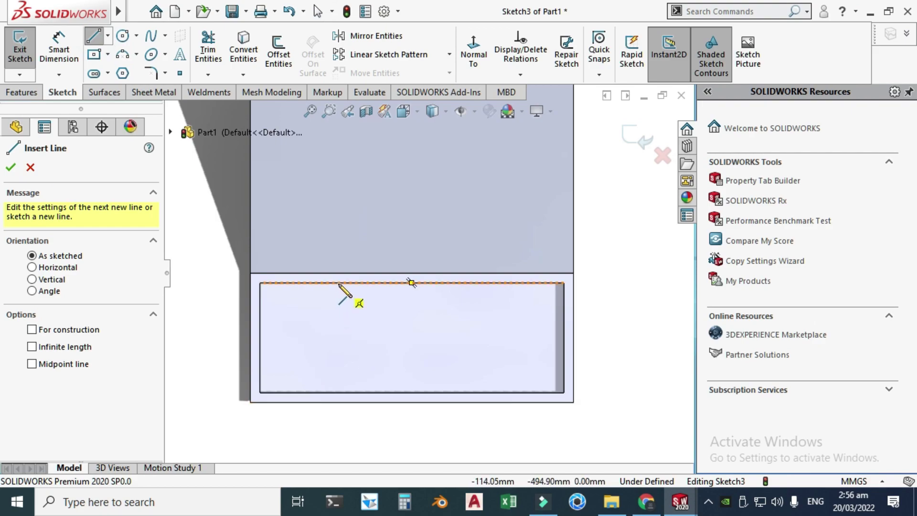
left_click(338, 282)
left_click(339, 393)
key("Escape")
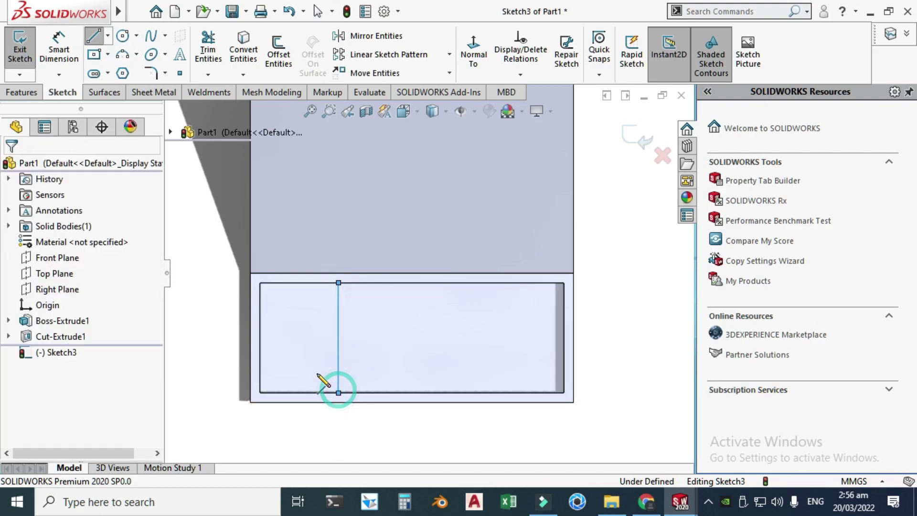
left_click(94, 35)
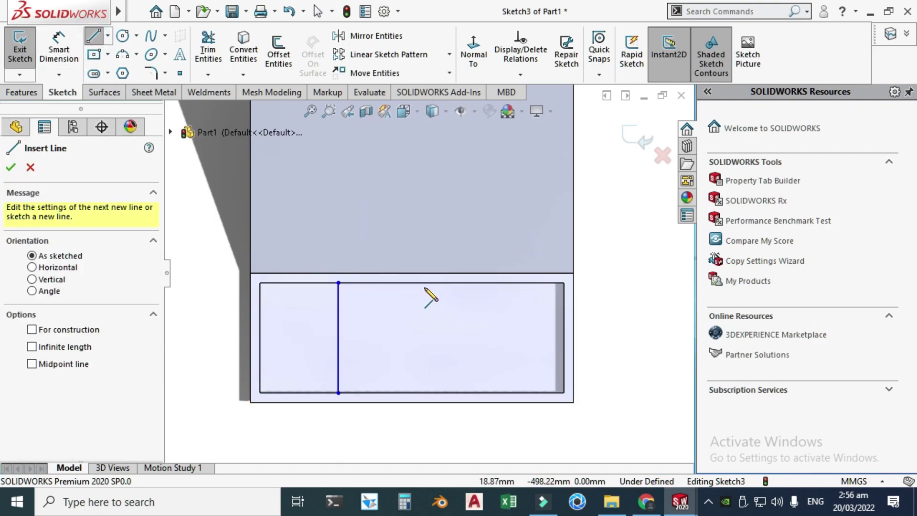
left_click(423, 283)
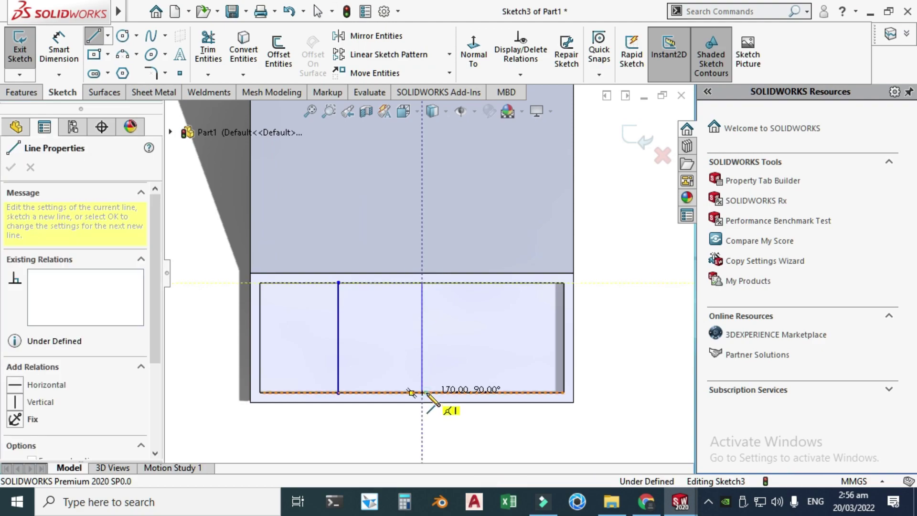
left_click(423, 393)
key("Escape")
left_click(93, 36)
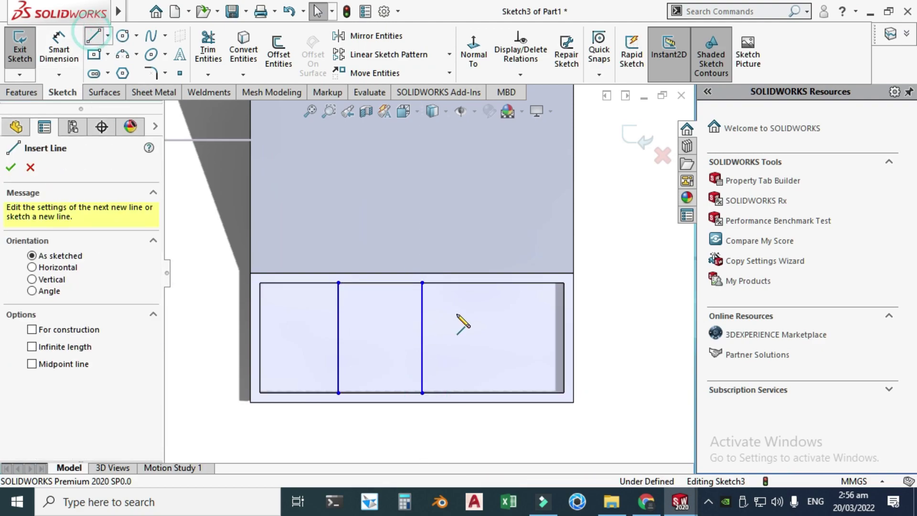
left_click(495, 282)
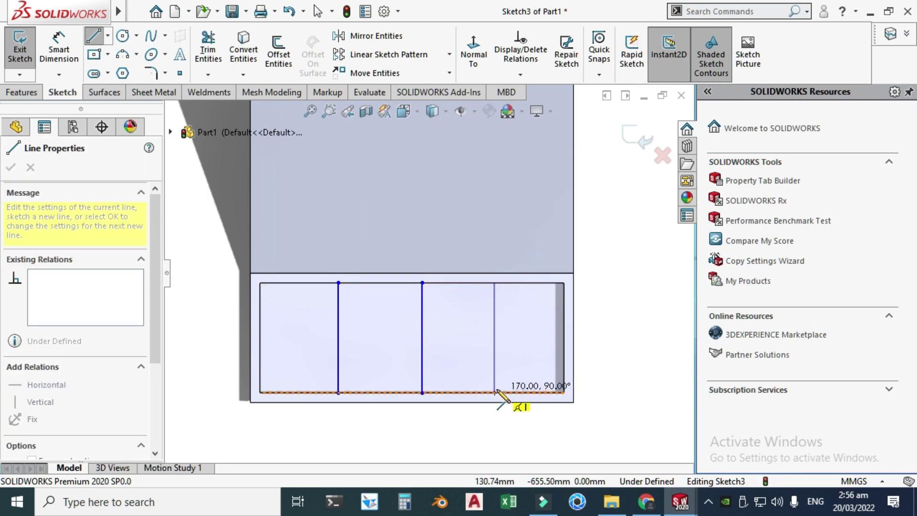
left_click(495, 393)
key("Escape")
Dimension the first divider line 117.5 mm from the pocket's left short edge
scroll(425, 300, "up", 1)
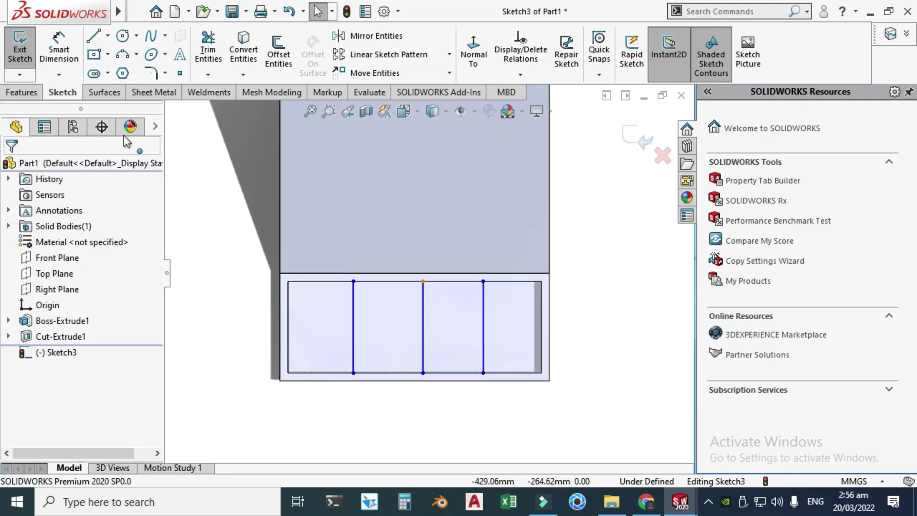
left_click(59, 48)
scroll(332, 398, "down", 2)
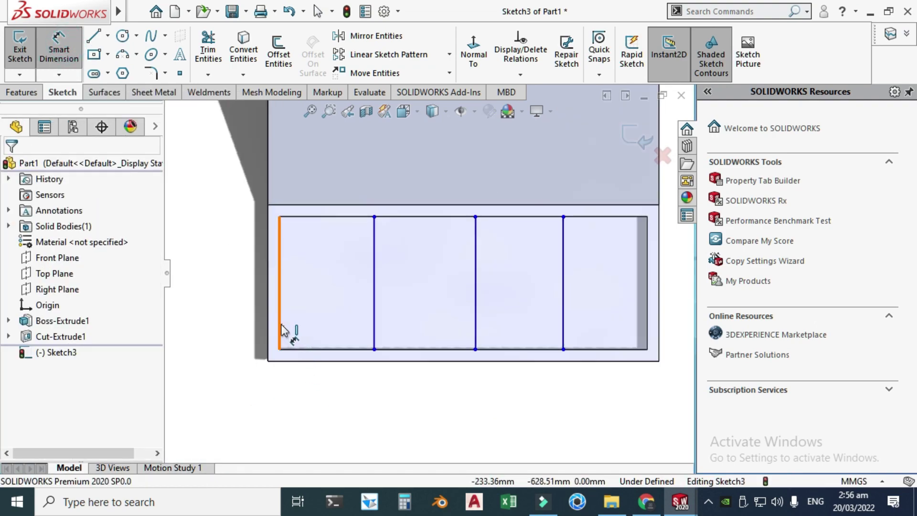
left_click(280, 330)
left_click(375, 327)
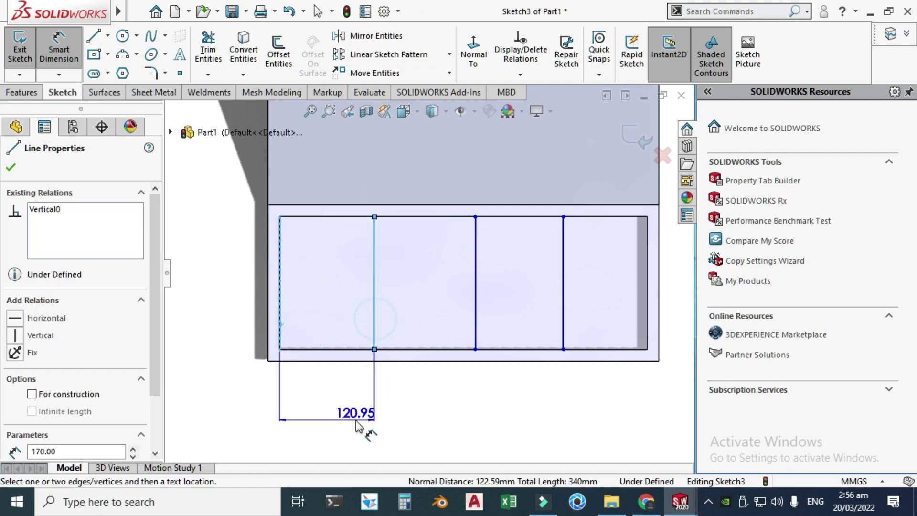
left_click(359, 419)
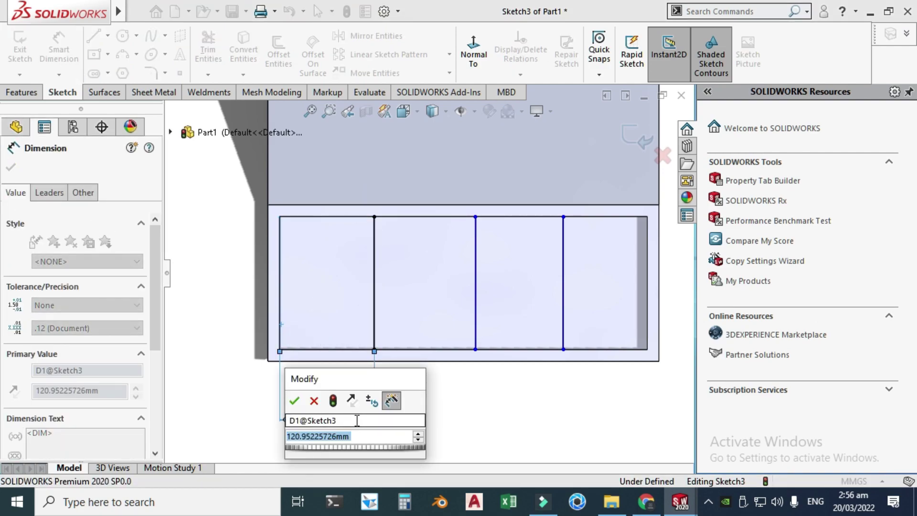
type("117.7")
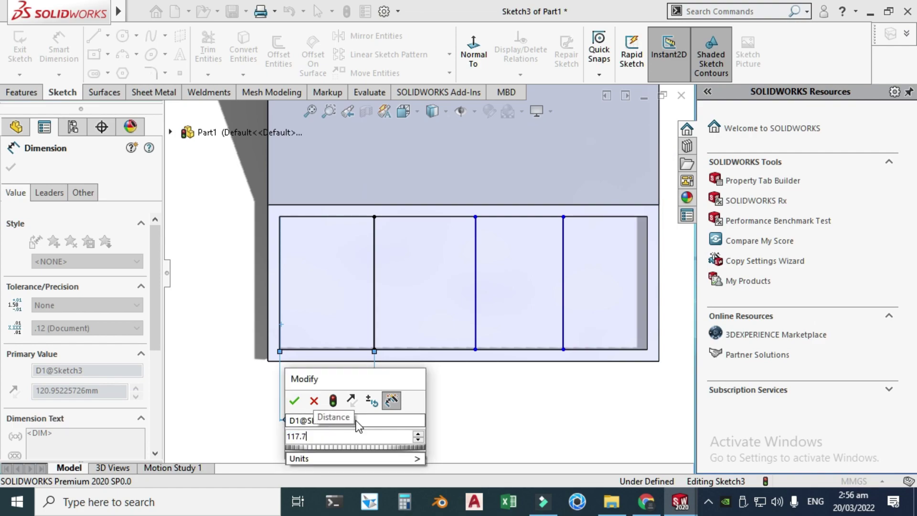
key("BackSpace")
type("5")
key("Return")
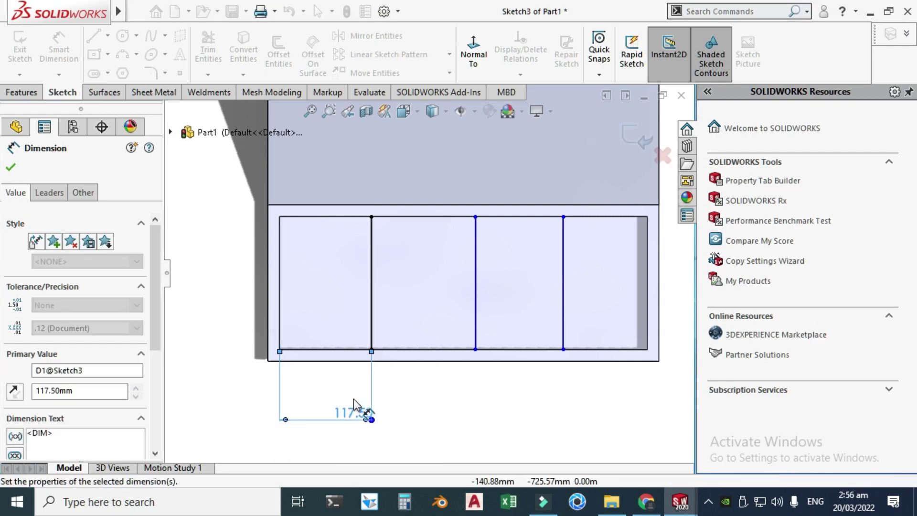
left_click(342, 387)
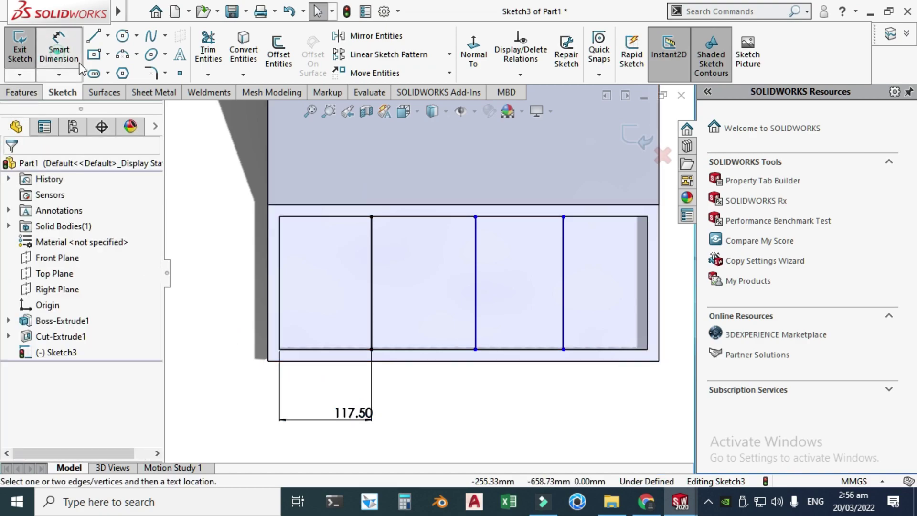
Dimension the spacing between the first and second divider lines as 117.5 mm
left_click(370, 329)
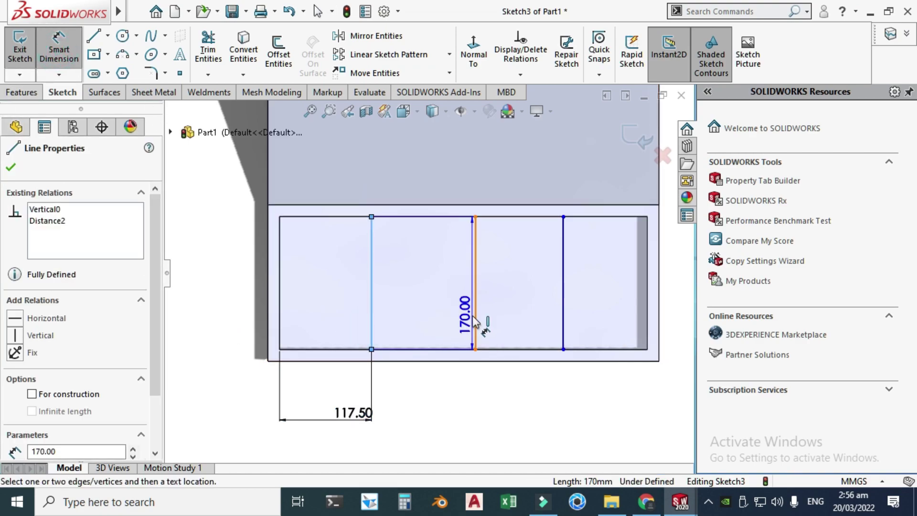
left_click(475, 328)
left_click(463, 409)
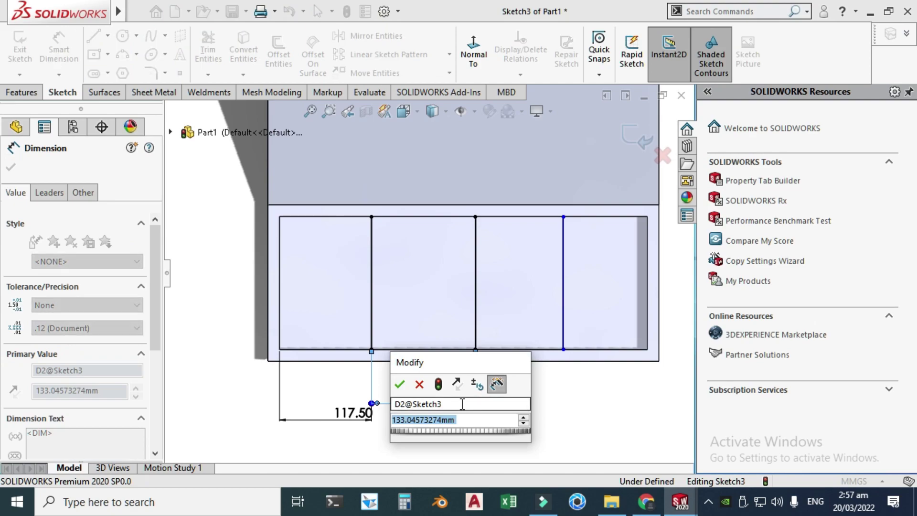
type("117.5")
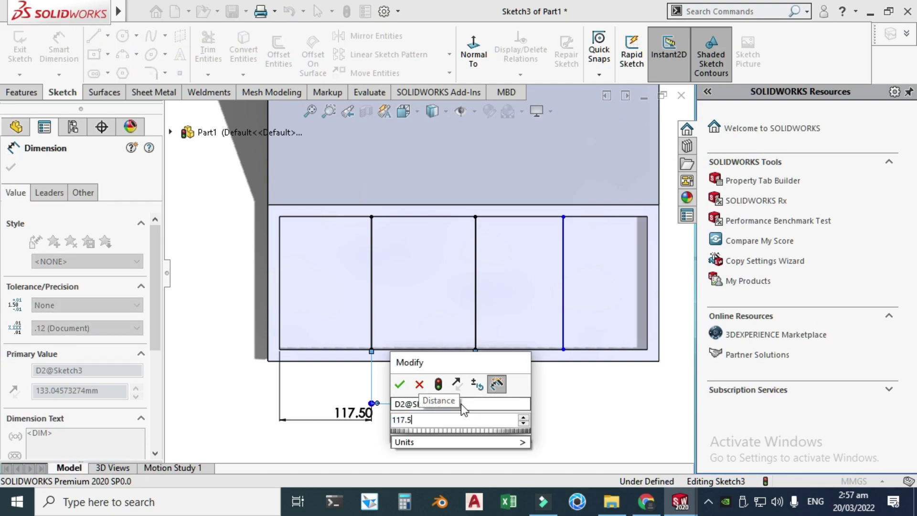
key("Return")
key("Escape")
Dimension the spacing between the second and third divider lines as 117.5 mm
left_click(59, 47)
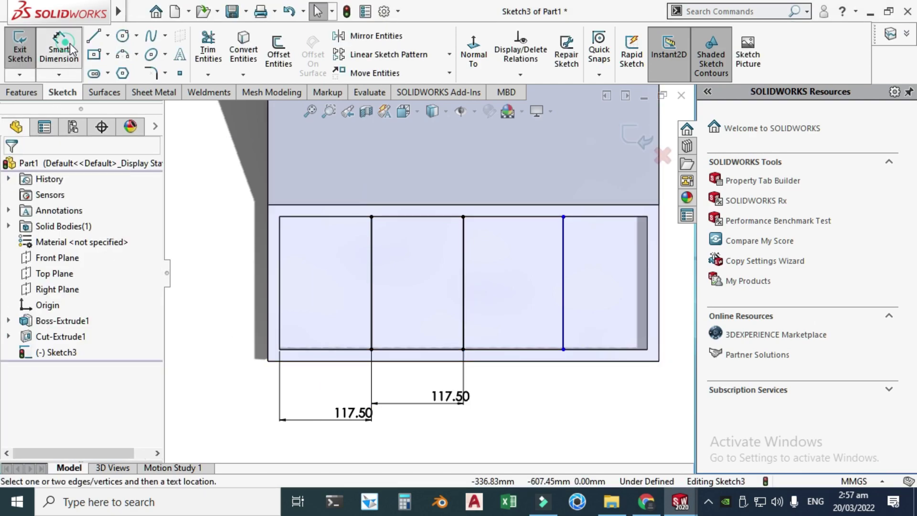
left_click(463, 306)
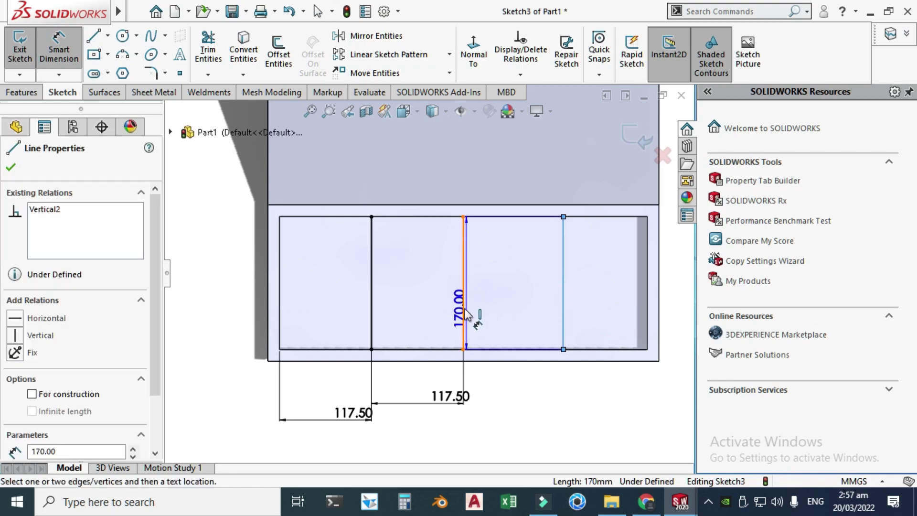
left_click(564, 308)
left_click(537, 412)
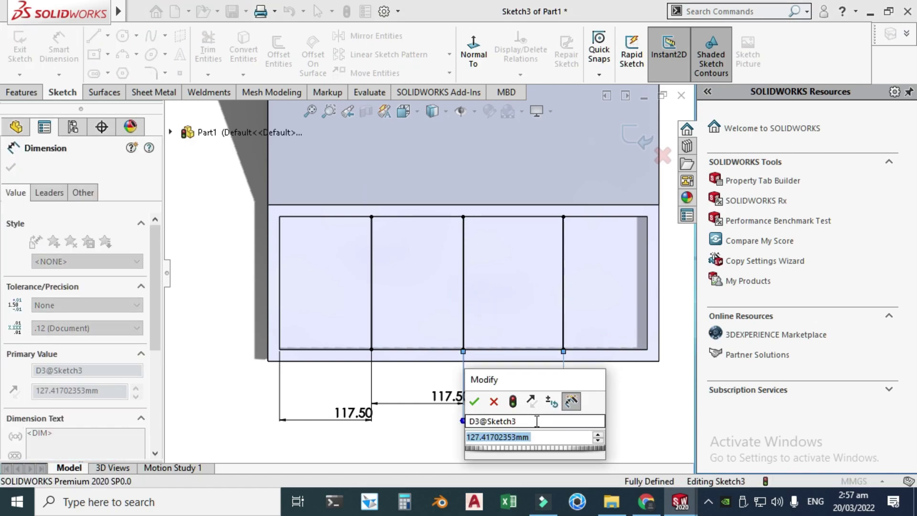
type("117.5")
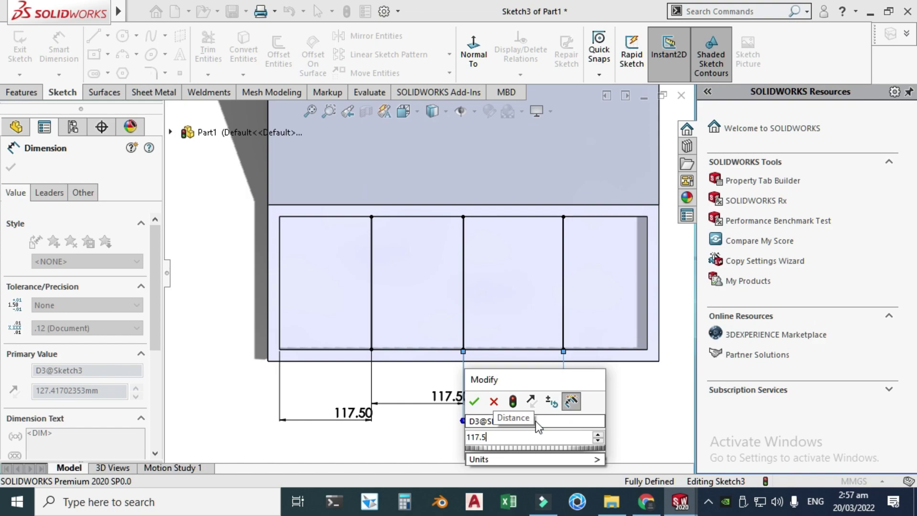
key("Return")
key("Escape")
key("Escape")
key("Return")
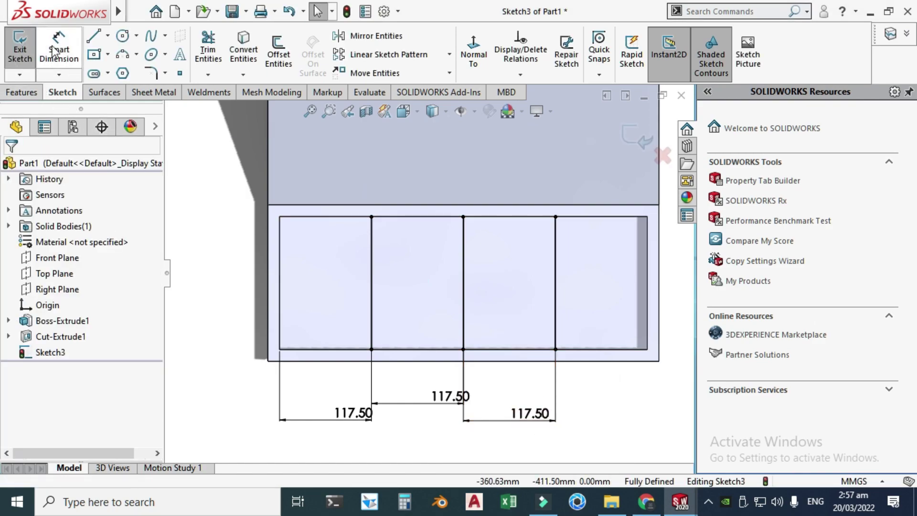
left_click(647, 310)
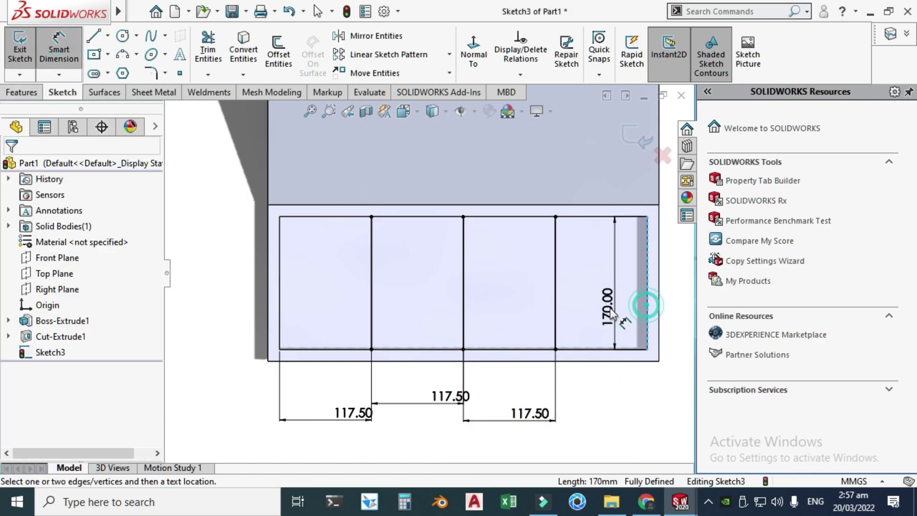
left_click(556, 313)
key("Escape")
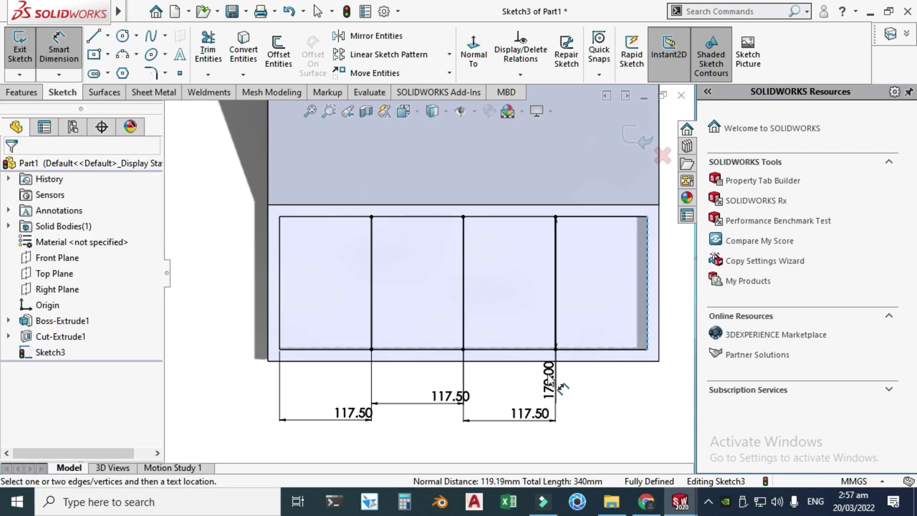
key("Escape")
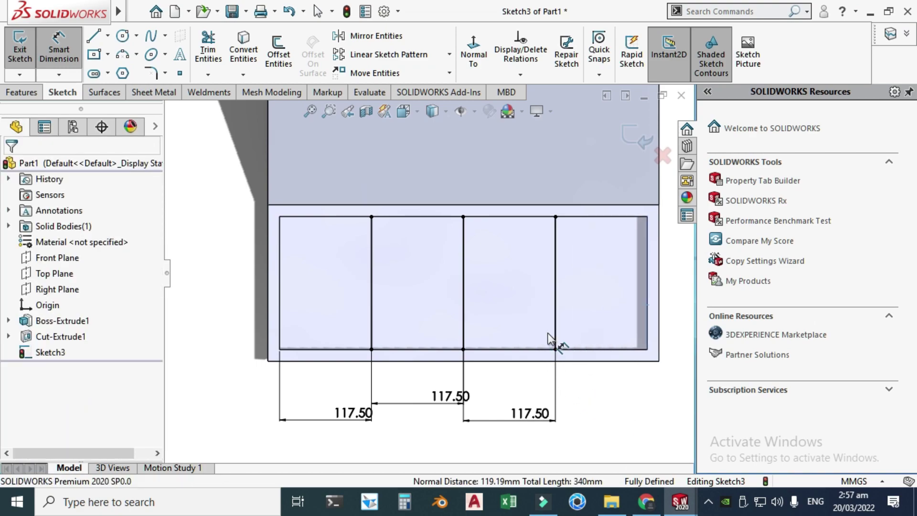
Start a Rib feature from the three divider lines in the tray pocket and set its thickness to 15 mm
scroll(550, 390, "up", 5)
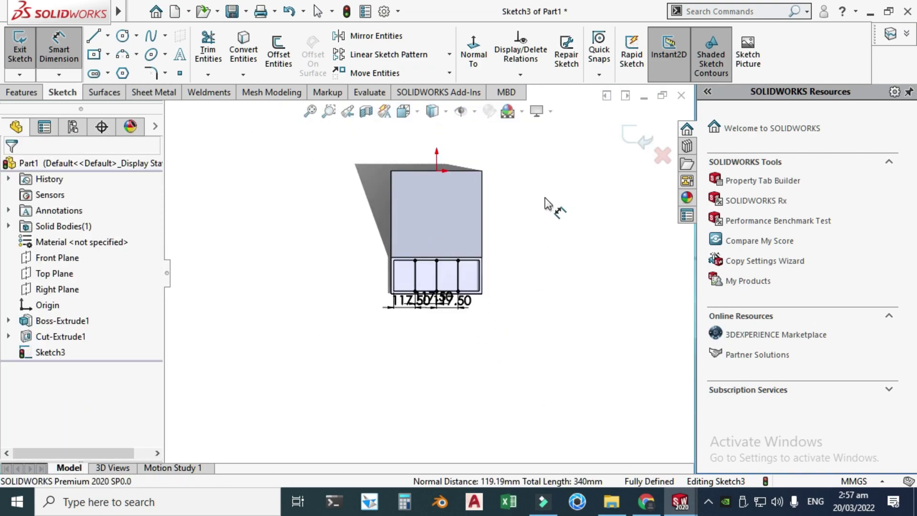
right_click(544, 198)
key("Escape")
mouse_move(556, 286)
middle_mouse_down()
mouse_move(549, 307)
mouse_move(506, 291)
mouse_move(562, 198)
middle_mouse_up()
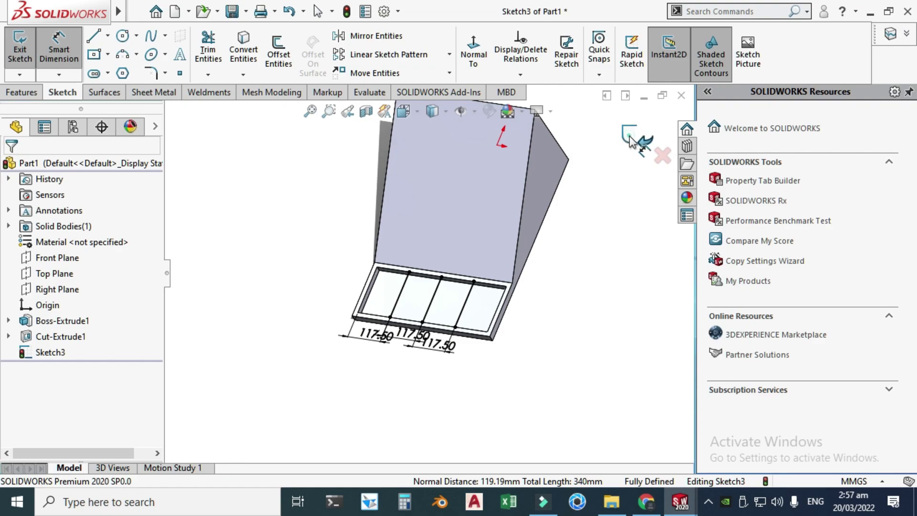
key("r")
scroll(343, 302, "up", 2)
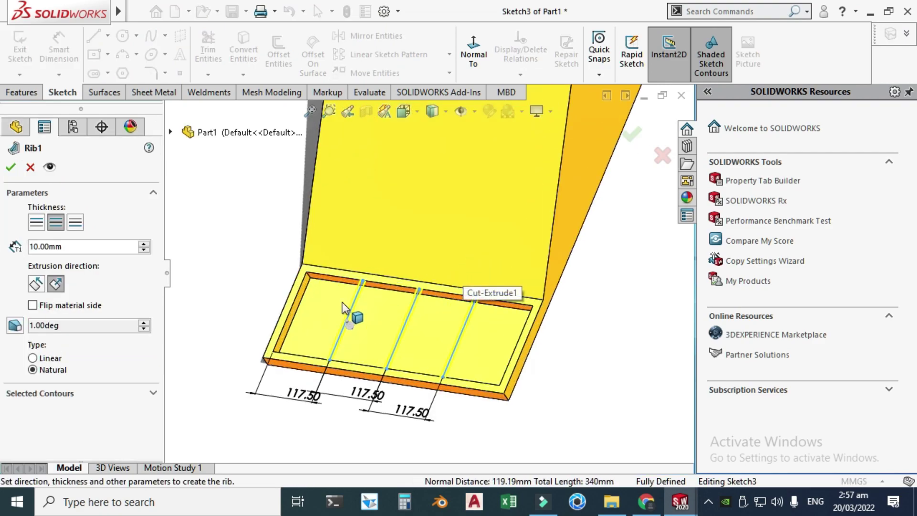
scroll(405, 325, "up", 4)
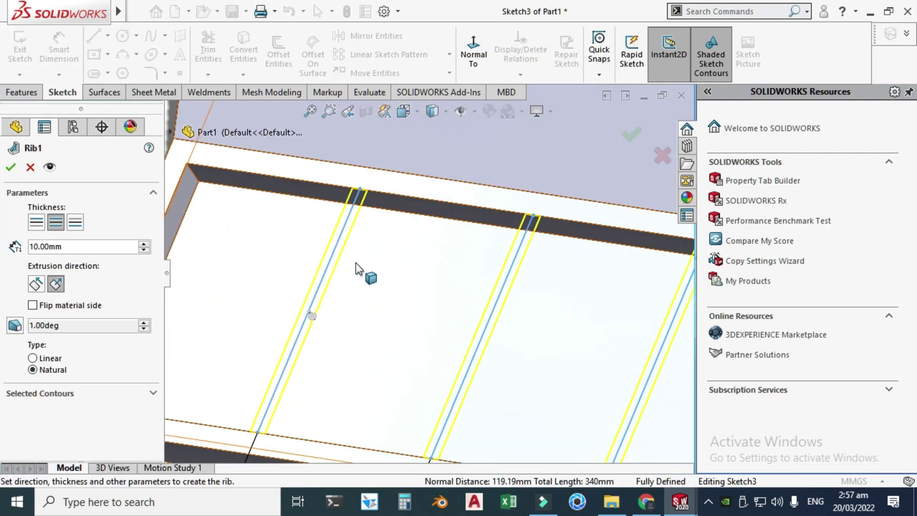
scroll(358, 272, "down", 3)
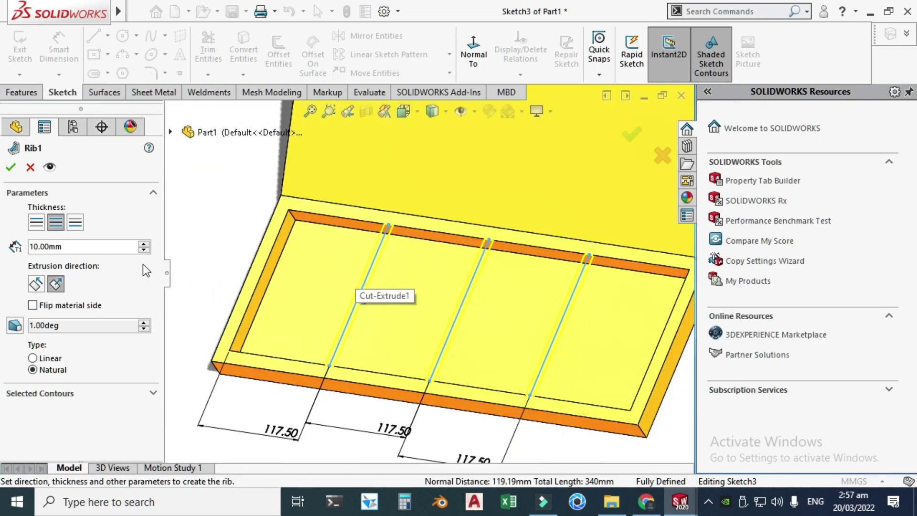
double_click(79, 247)
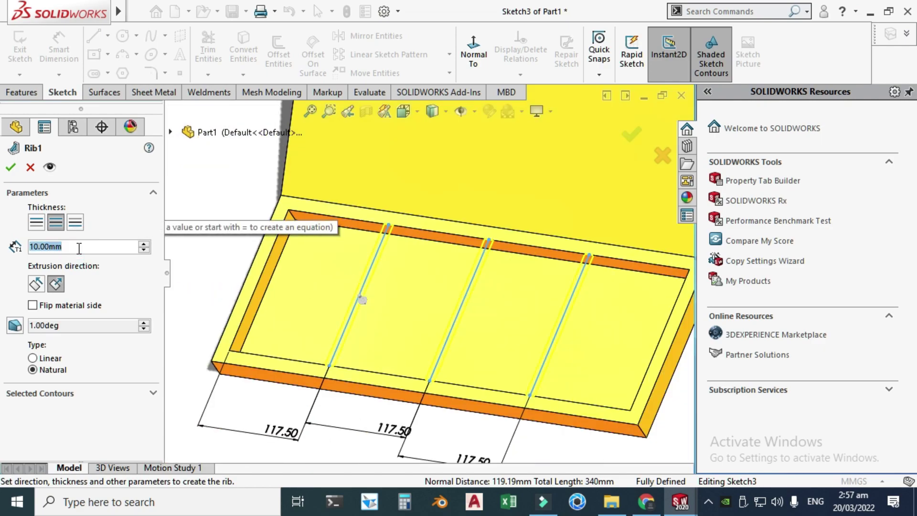
key("BackSpace")
type("15")
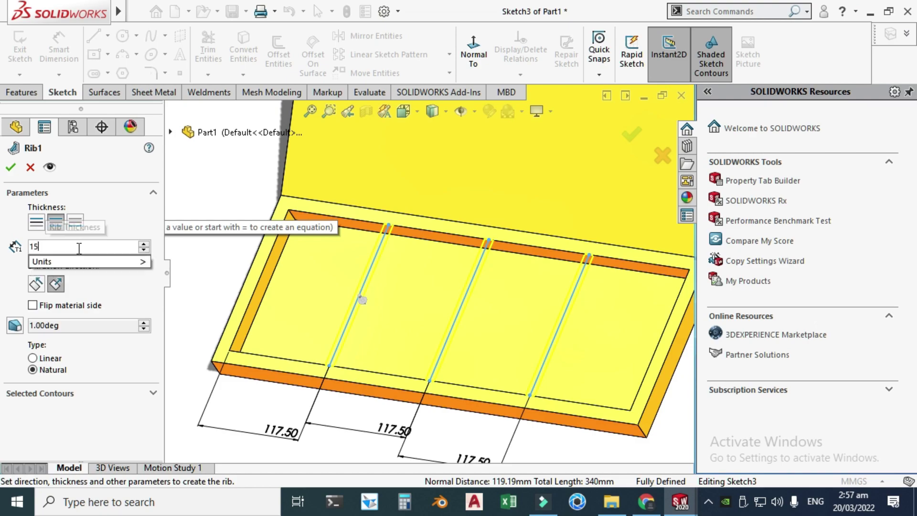
key("Return")
Apply the rib thickness to both sides of the divider lines and create the ribs
scroll(427, 227, "up", 5)
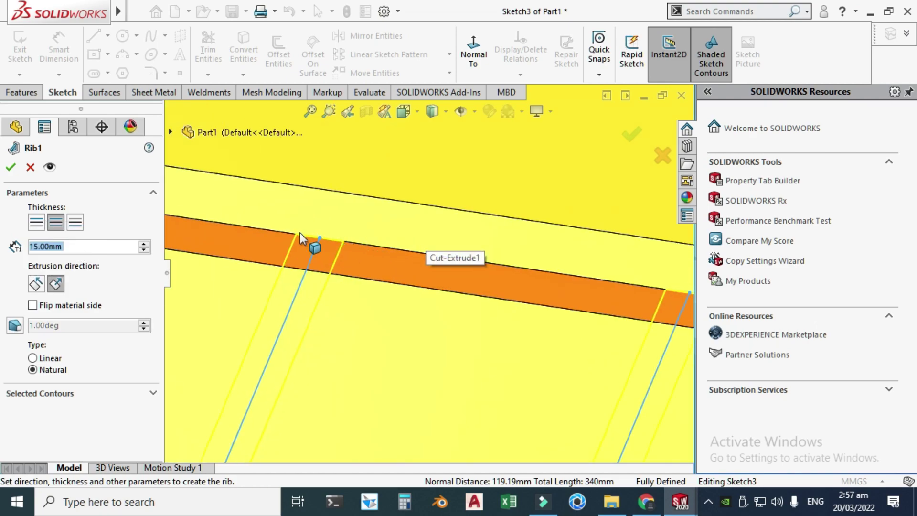
scroll(338, 254, "down", 3)
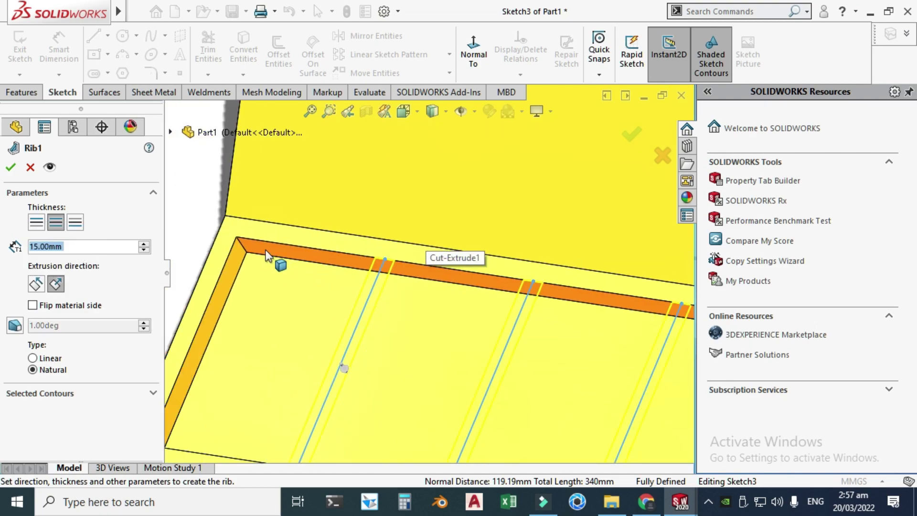
scroll(379, 288, "up", 3)
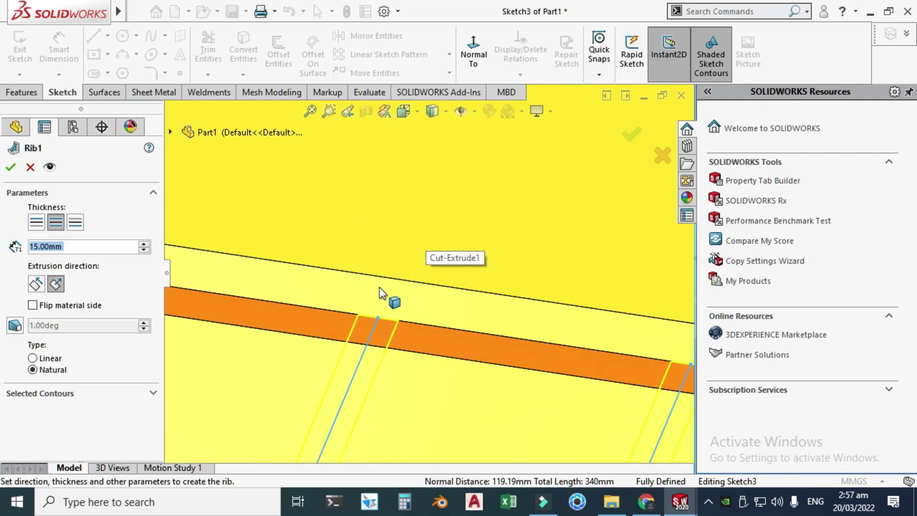
left_click(37, 222)
left_click(56, 221)
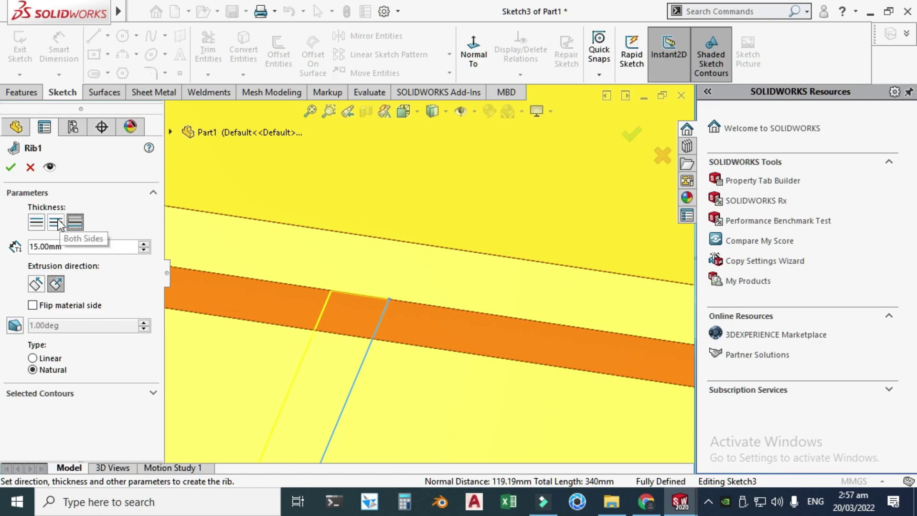
left_click(61, 219)
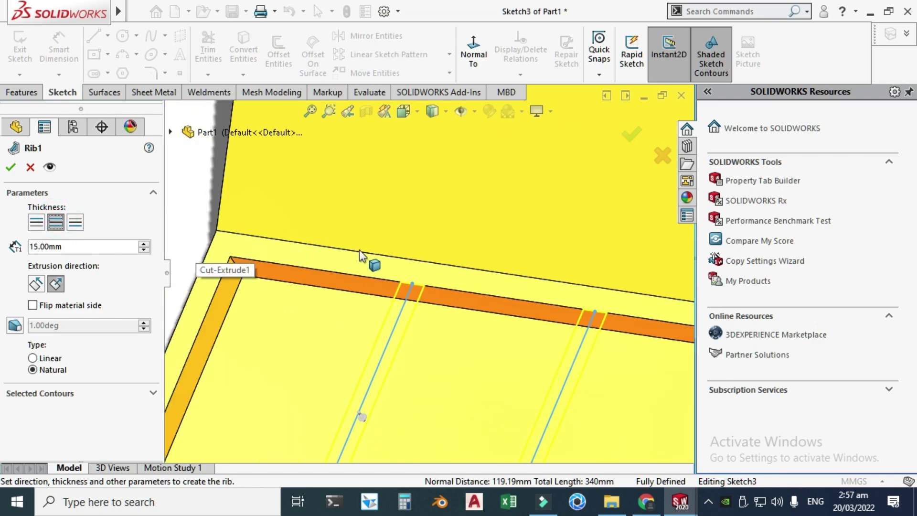
scroll(370, 287, "down", 3)
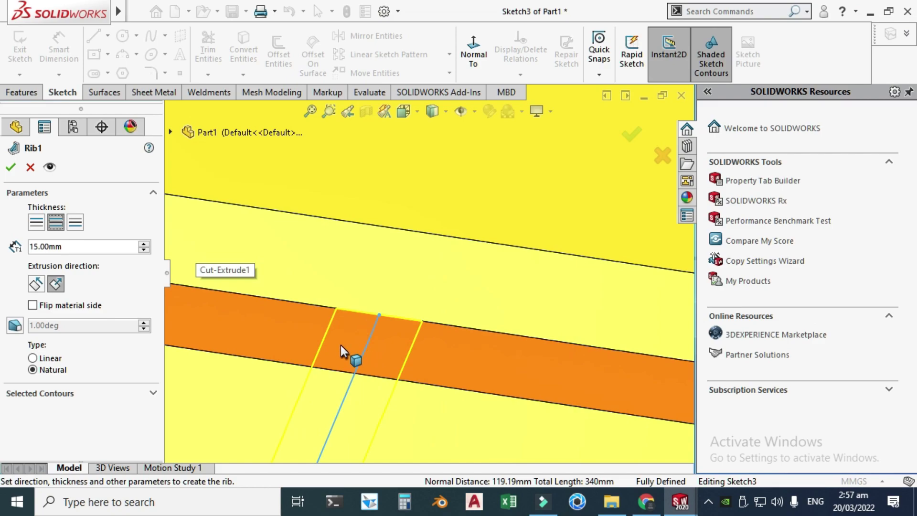
scroll(396, 345, "up", 5)
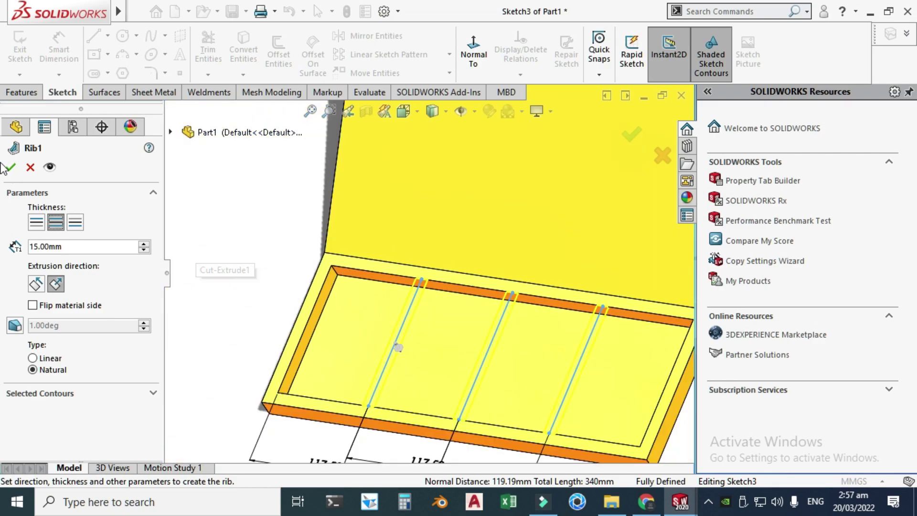
left_click(10, 168)
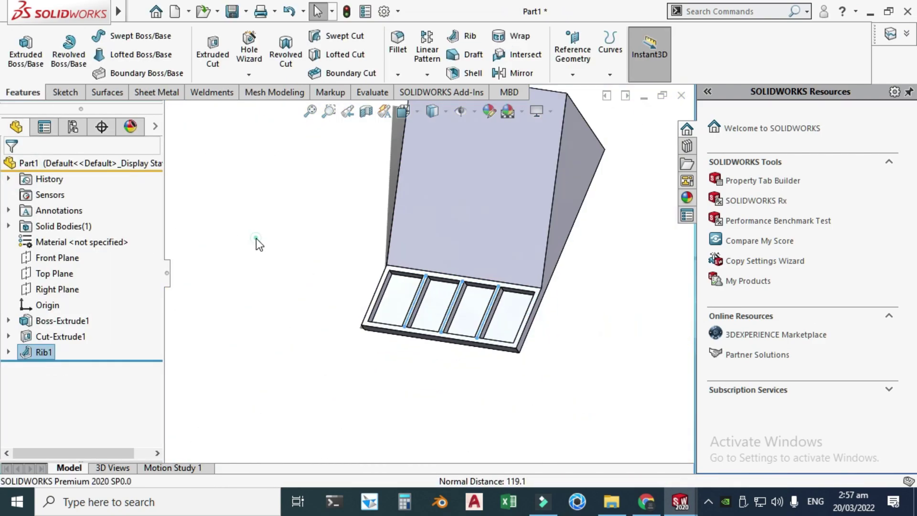
Start a sketch on the board's sloped face and draw a circle about 20 mm in diameter near its upper-left corner
right_click(281, 175)
left_click(418, 237)
left_click_drag(420, 242, 393, 262)
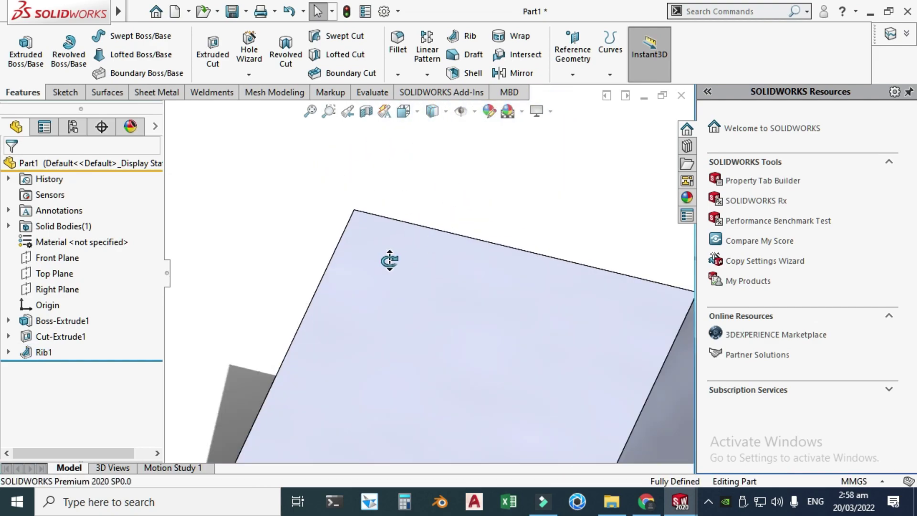
key("Escape")
middle_click_drag(379, 245, 371, 233)
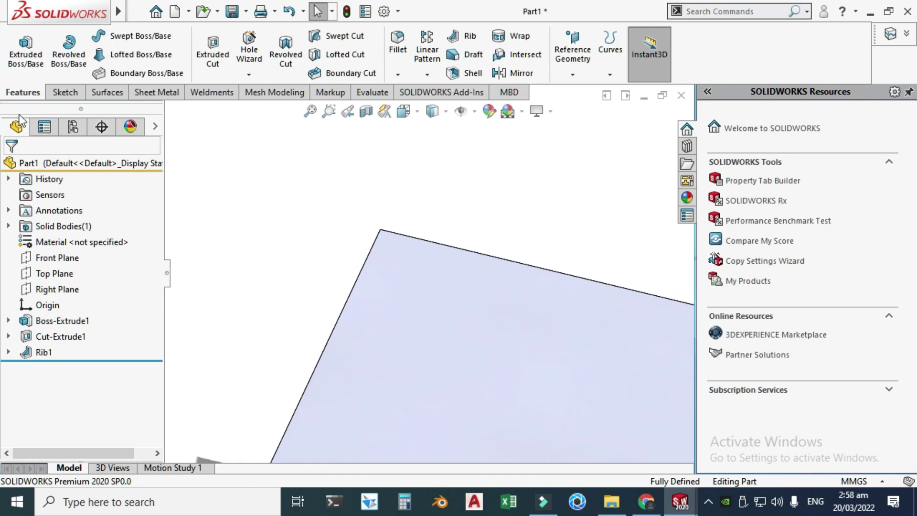
left_click(66, 93)
left_click(21, 50)
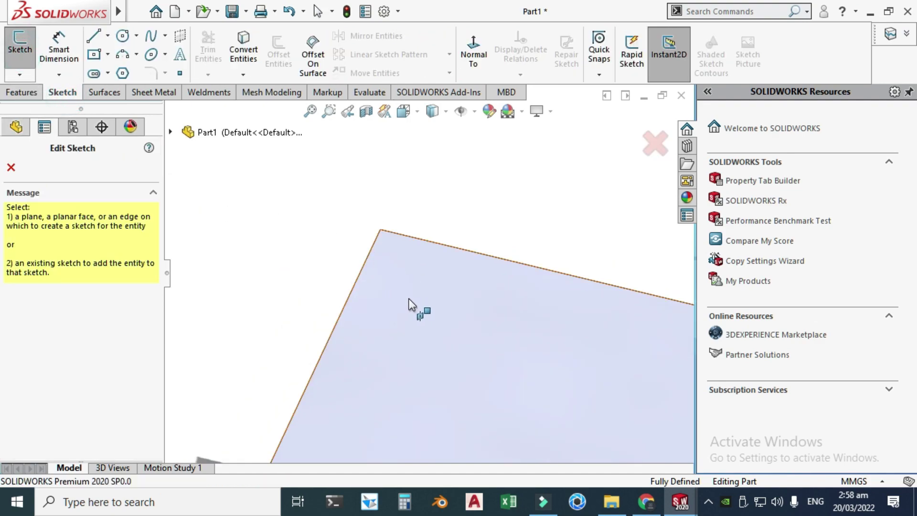
middle_click_drag(409, 299, 426, 295)
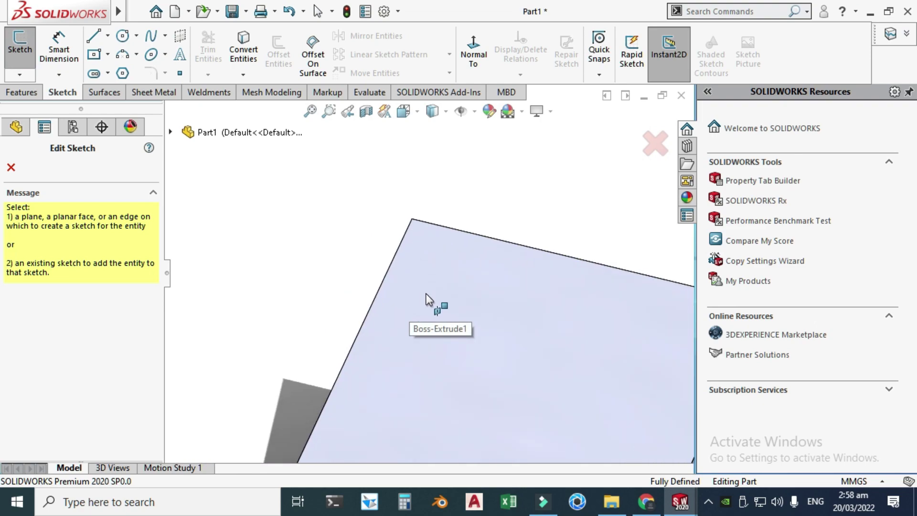
left_click(430, 289)
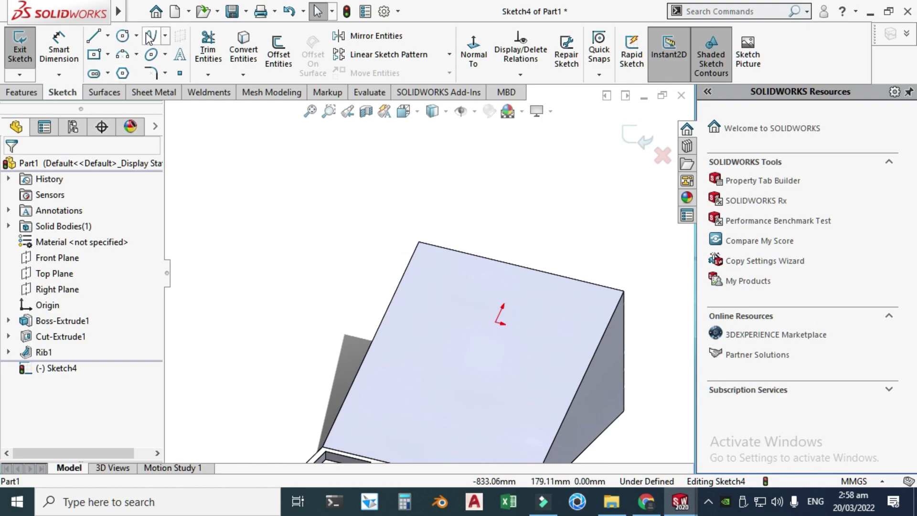
left_click(125, 42)
scroll(459, 266, "down", 5)
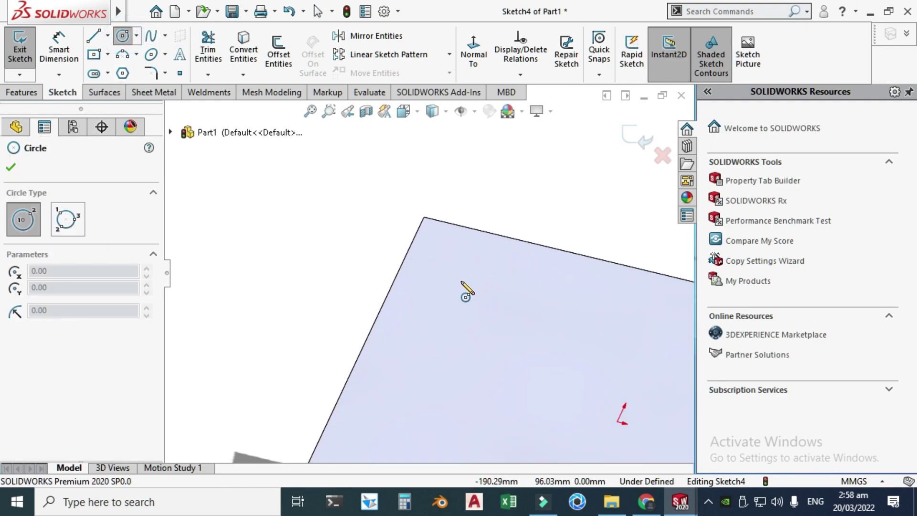
left_click(459, 279)
left_click(459, 290)
key("Escape")
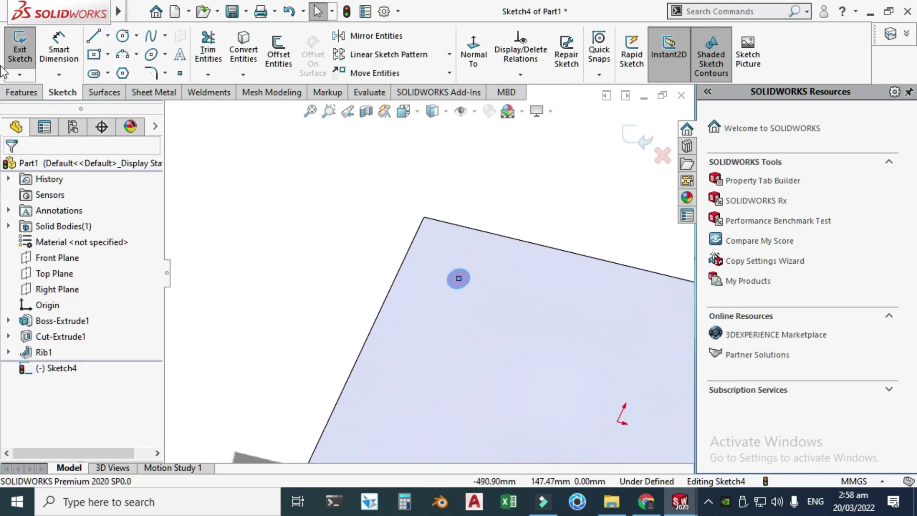
Dimension the circle's centre 50 mm from the upper edge of the sloped face
left_click(57, 46)
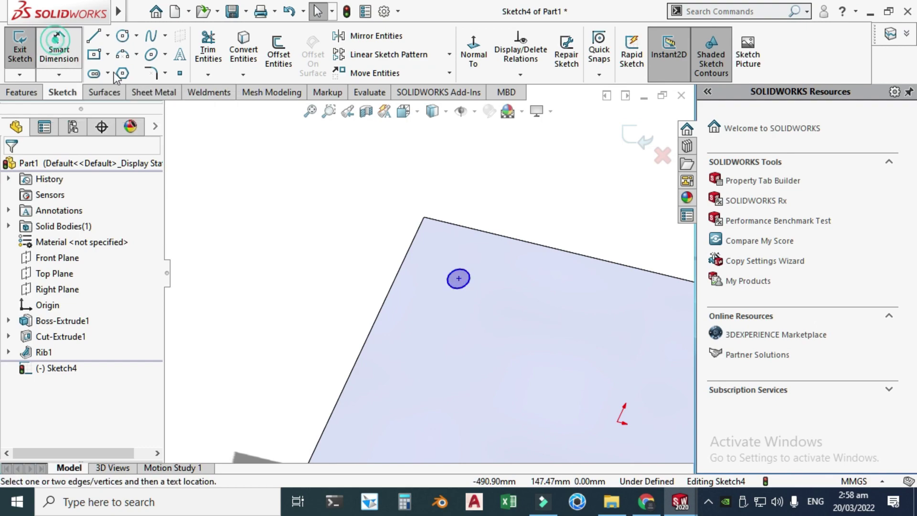
left_click(495, 233)
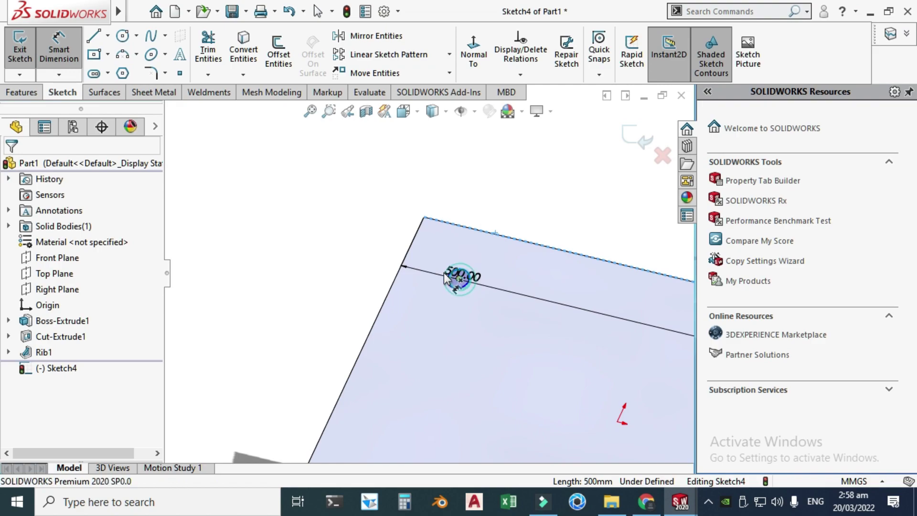
left_click(459, 278)
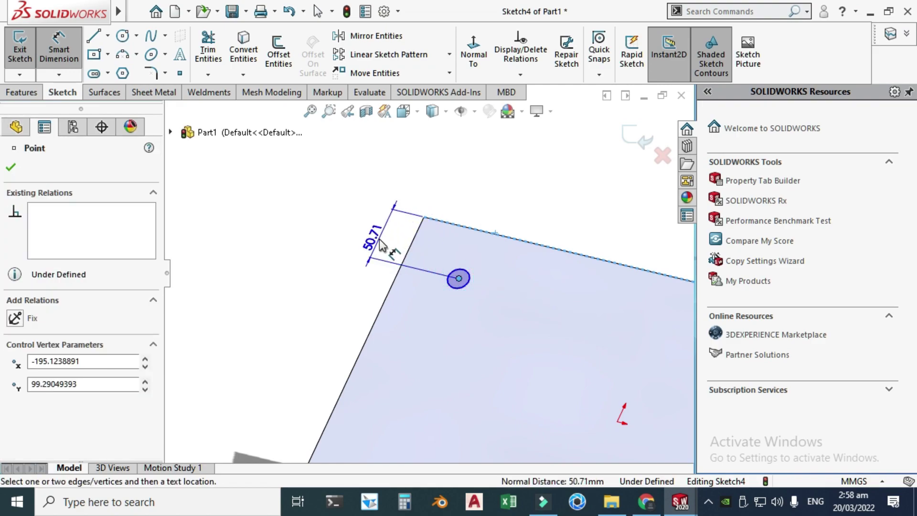
left_click(380, 241)
type("50")
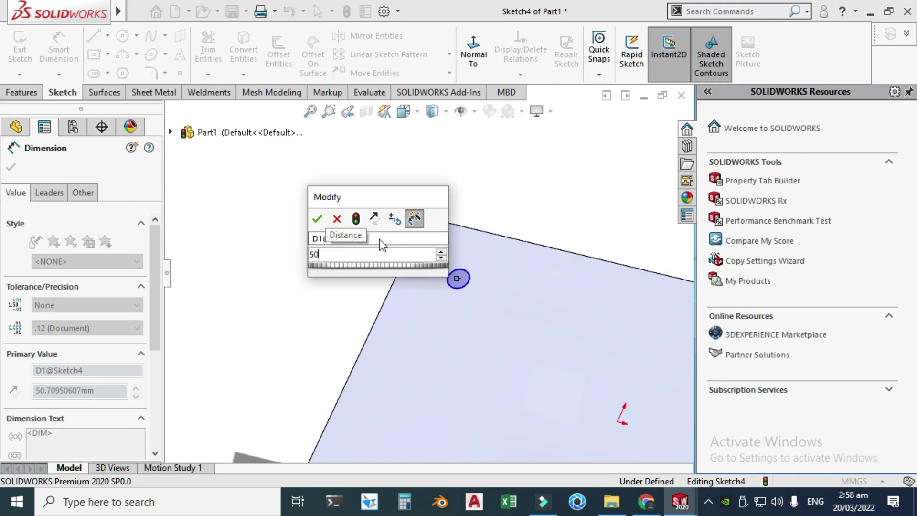
key("Return")
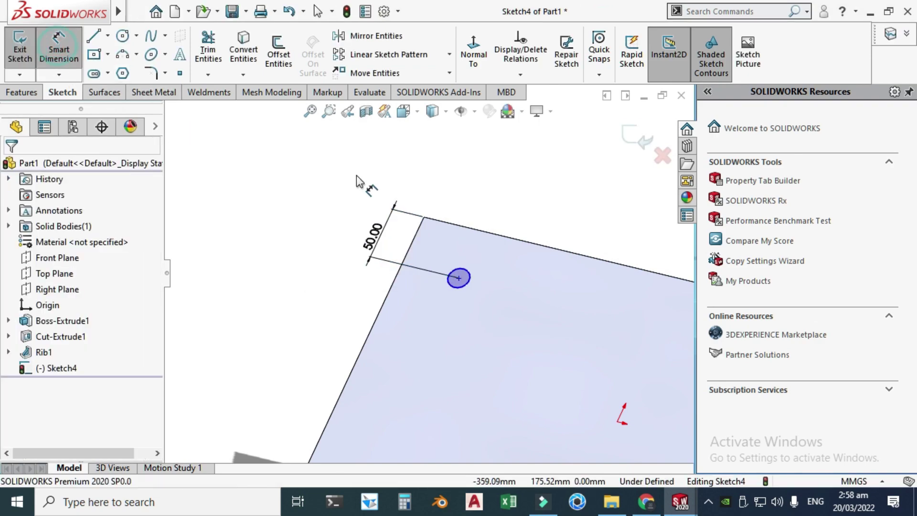
Dimension the circle's centre 50 mm from the left side edge of the sloped face
left_click(410, 248)
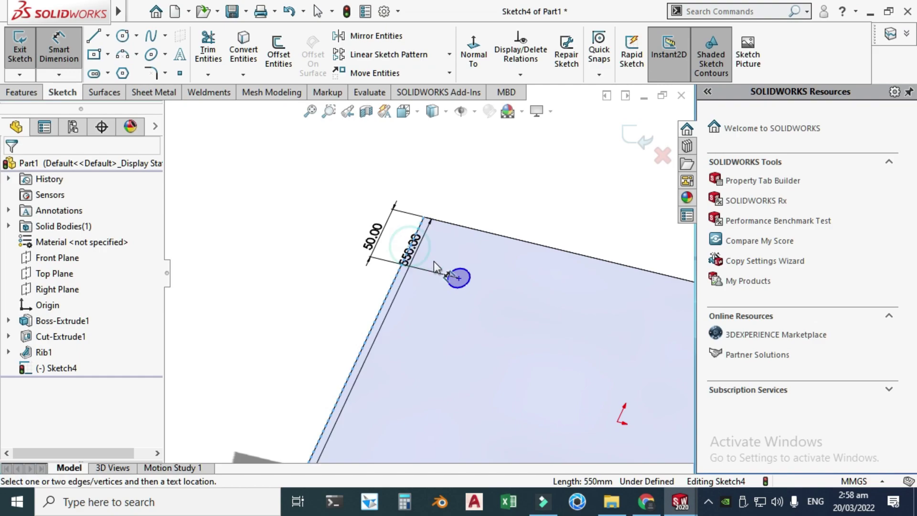
left_click(459, 277)
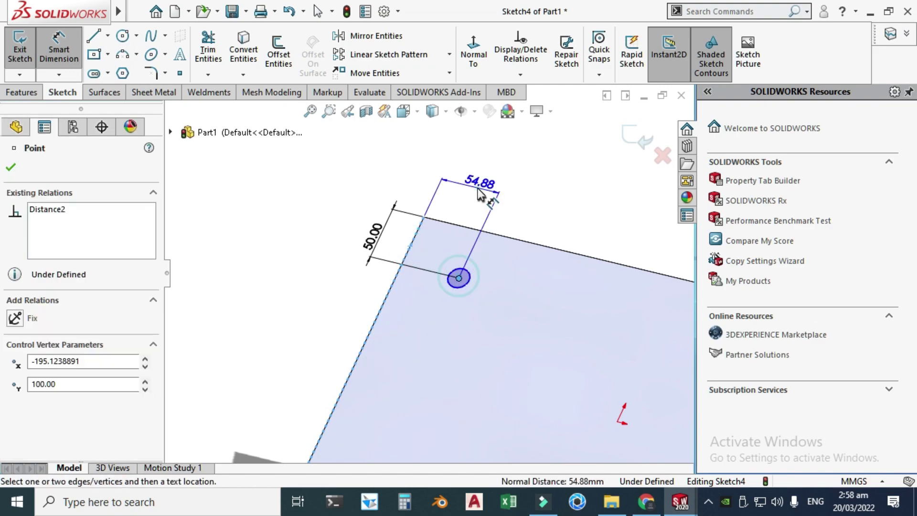
left_click(479, 186)
type("50")
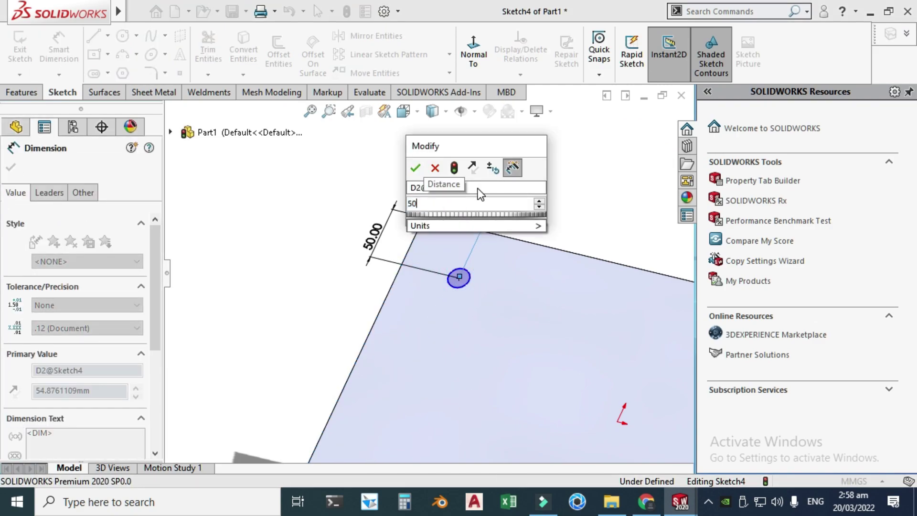
key("Return")
key("Escape")
Dimension the circle's diameter as 20 mm
scroll(480, 251, "down", 1)
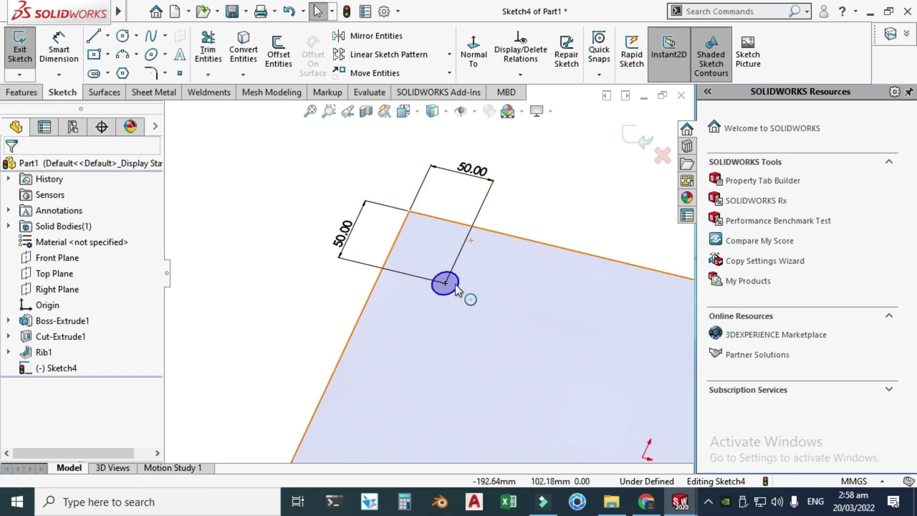
key("d")
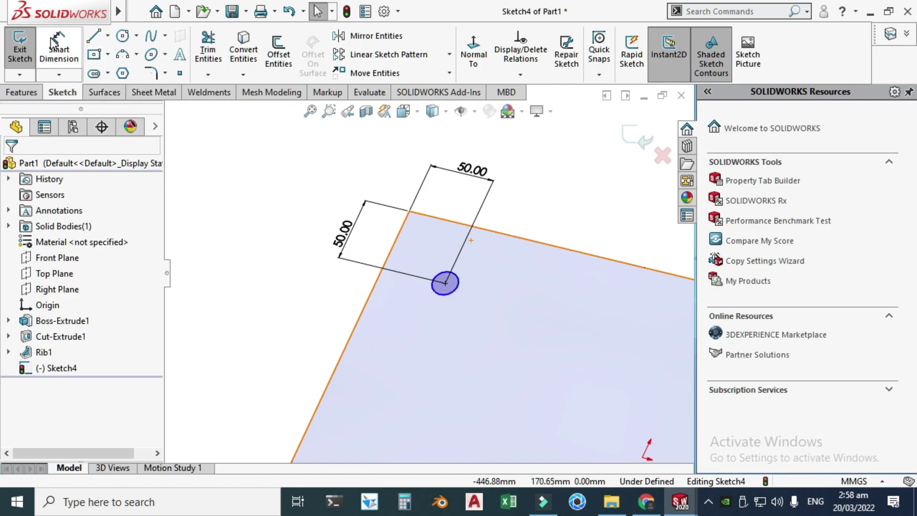
left_click(459, 279)
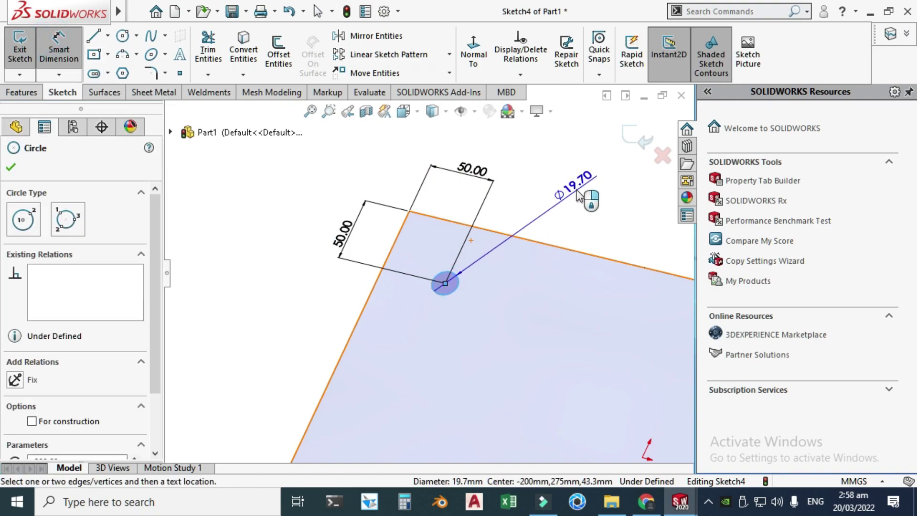
left_click(575, 189)
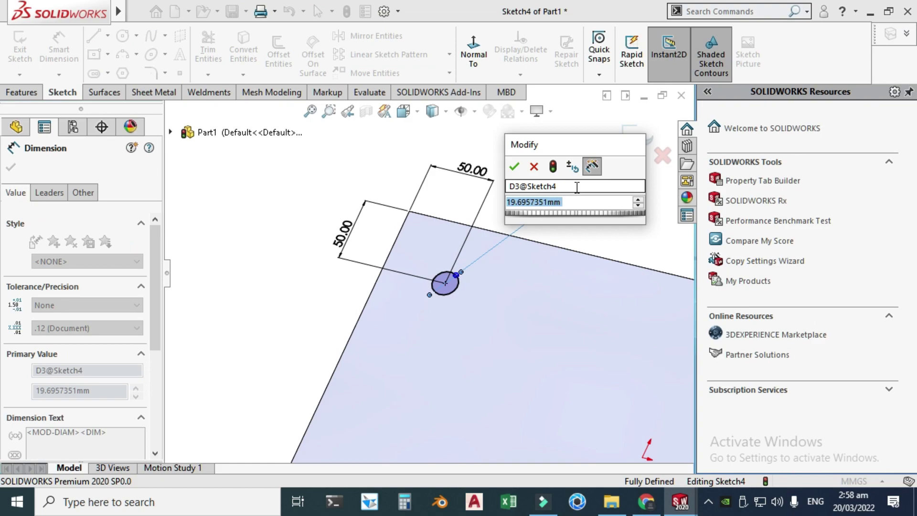
type("20")
key("Return")
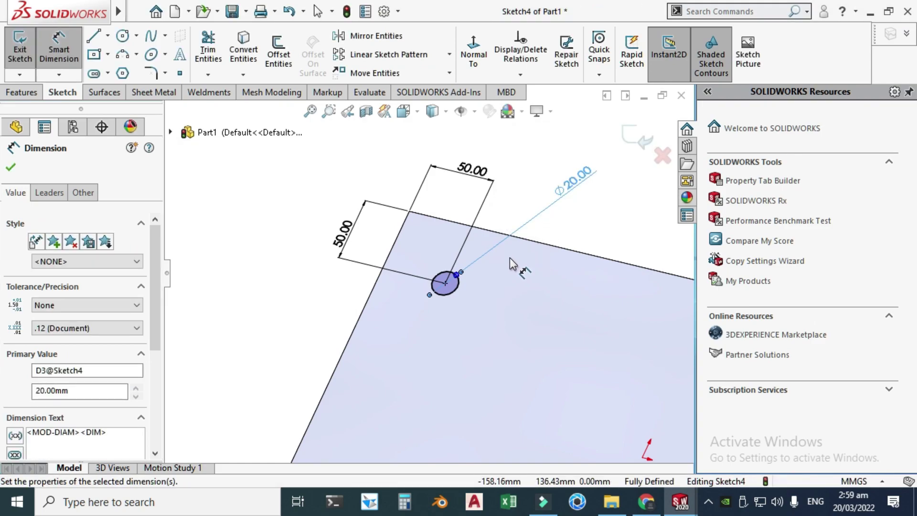
Extrude the 20 mm circle 10 mm outward from the sloped face to form a peg
key("Escape")
scroll(497, 229, "down", 3)
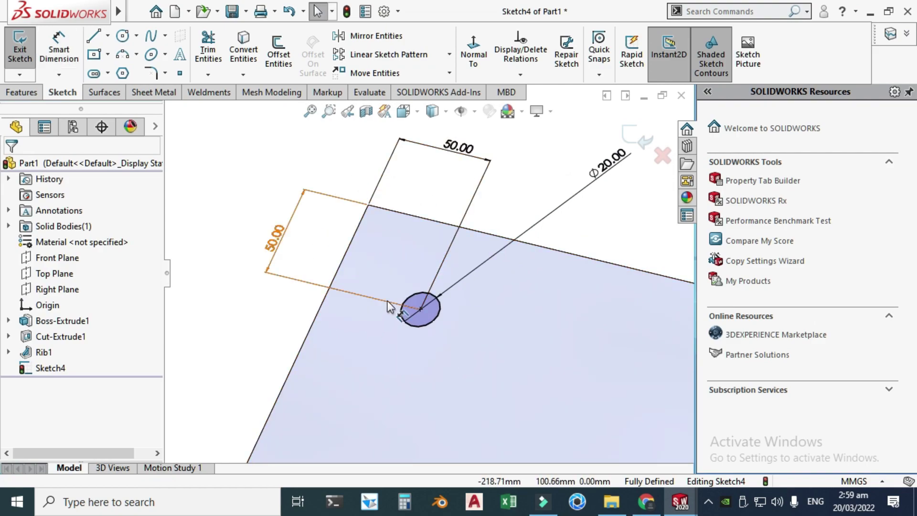
scroll(392, 308, "up", 3)
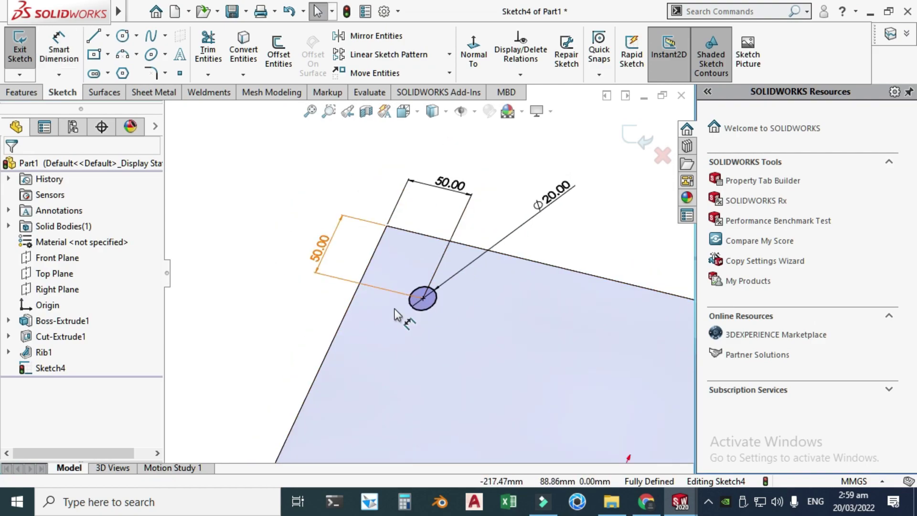
left_click(20, 93)
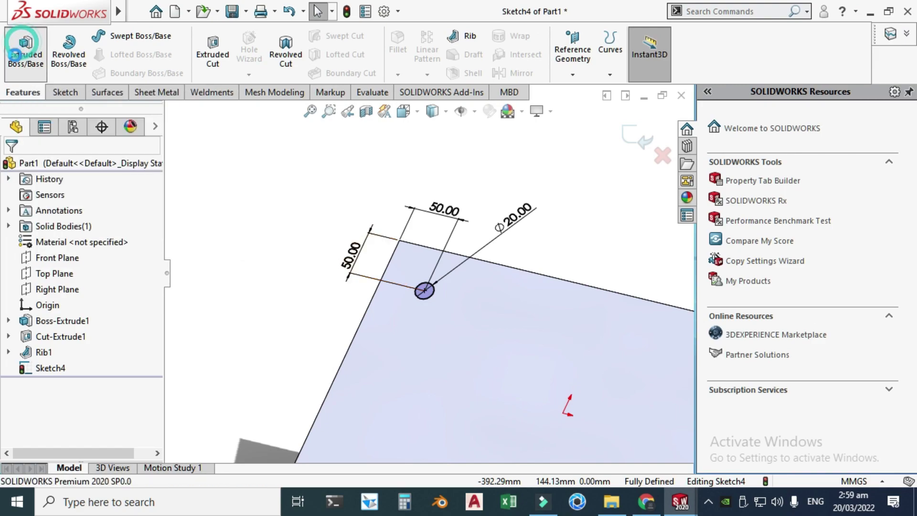
left_click(27, 57)
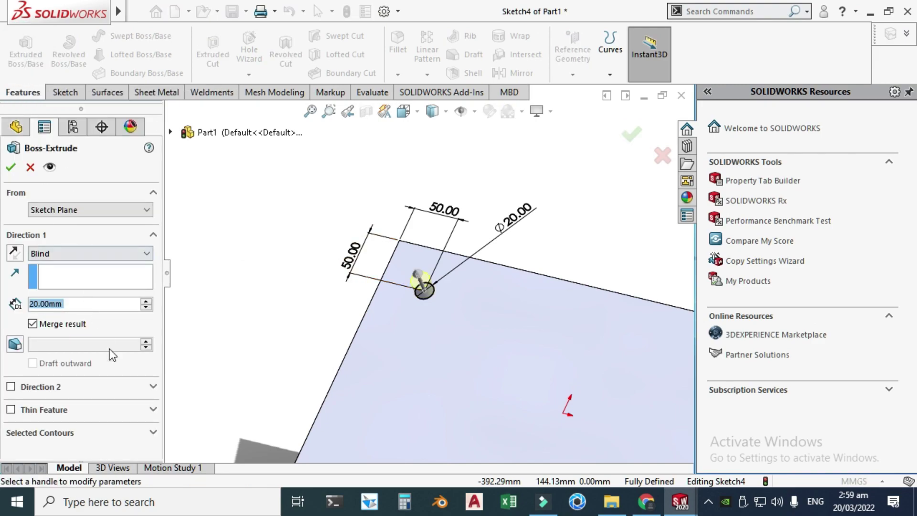
type("10")
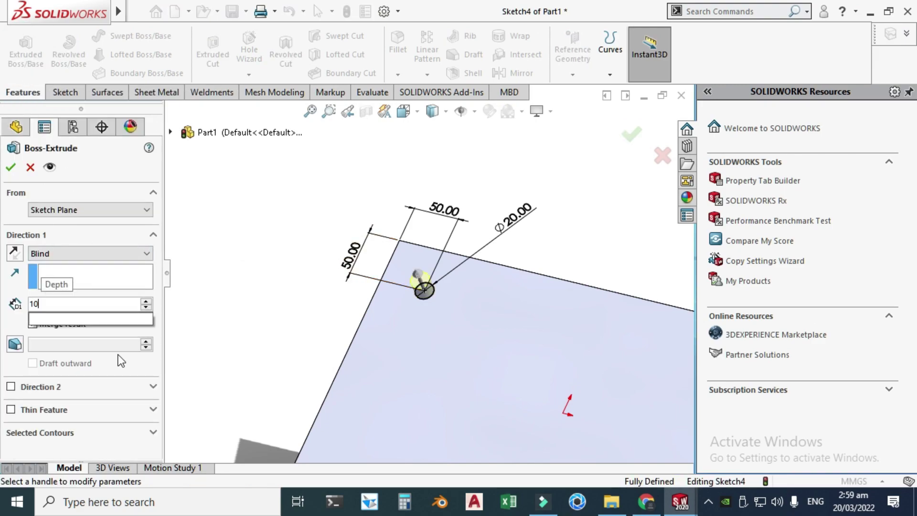
key("Return")
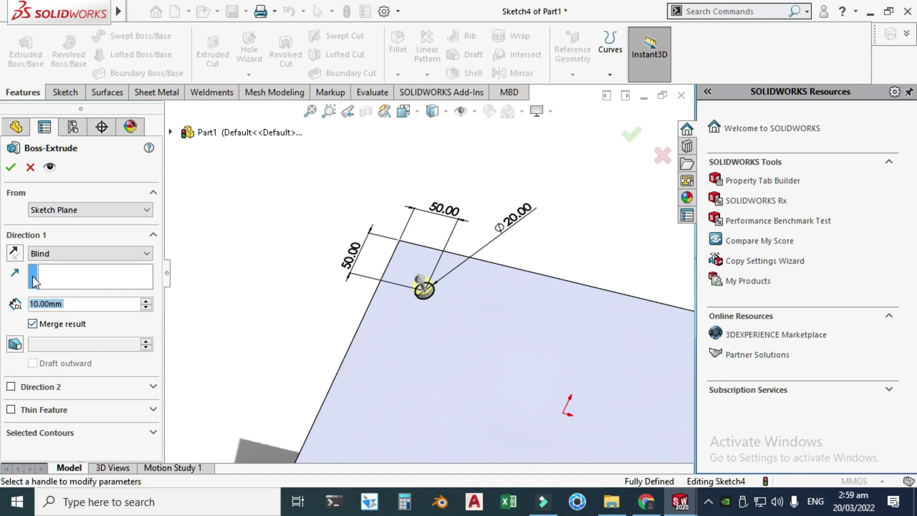
left_click(10, 168)
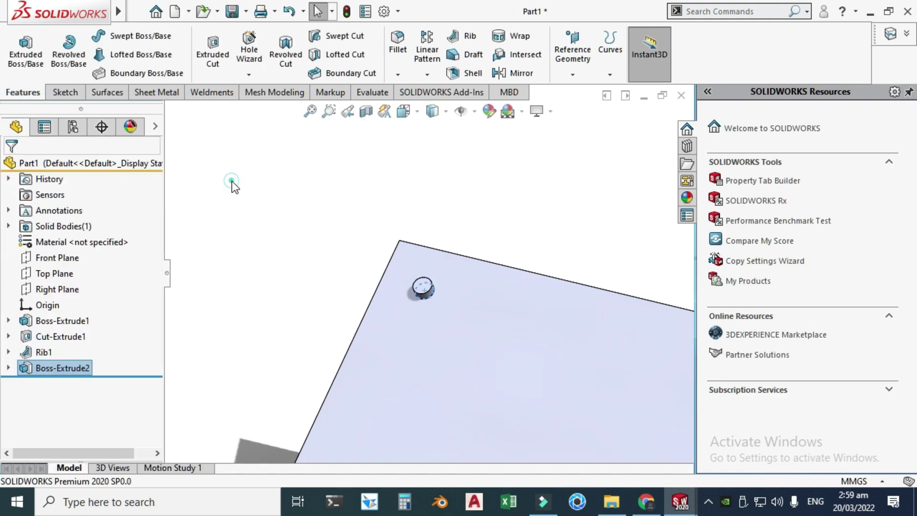
Start a fill pattern bounded by the board's sloped face, using the perforation layout with a 45° stagger angle
scroll(473, 343, "down", 3)
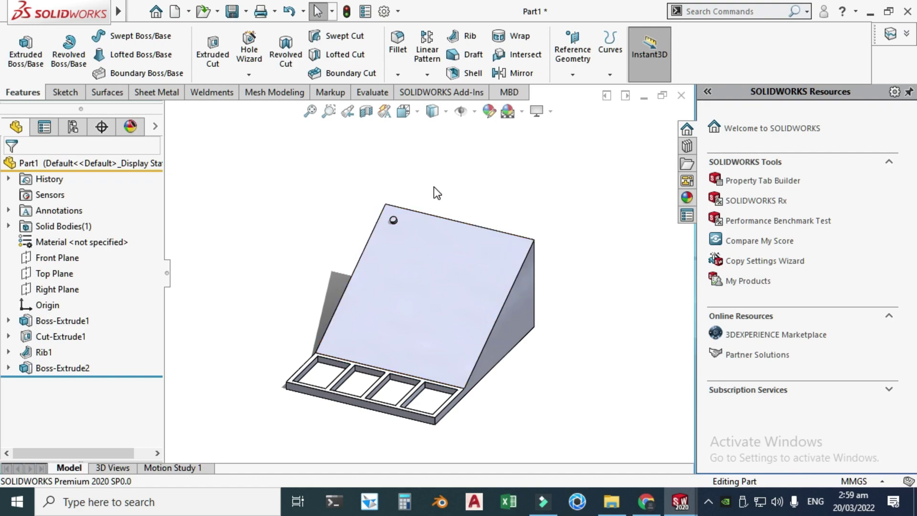
scroll(468, 195, "down", 2)
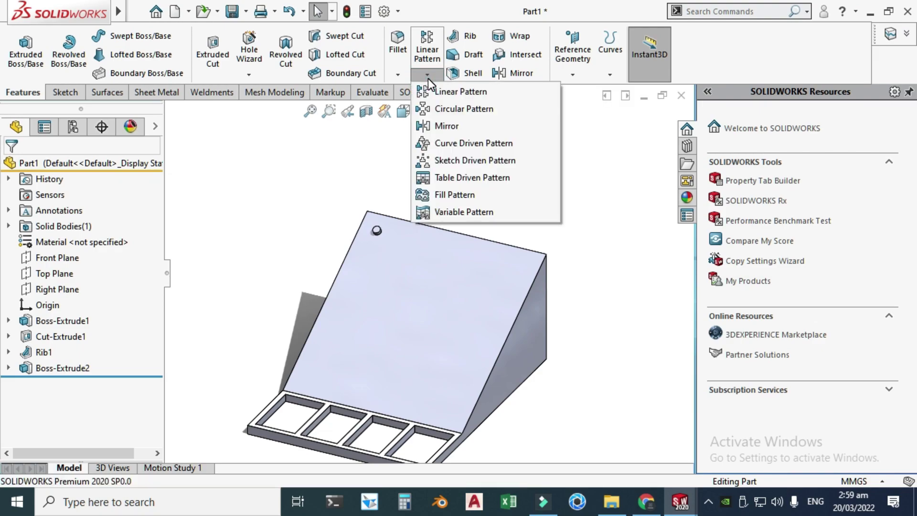
left_click(440, 195)
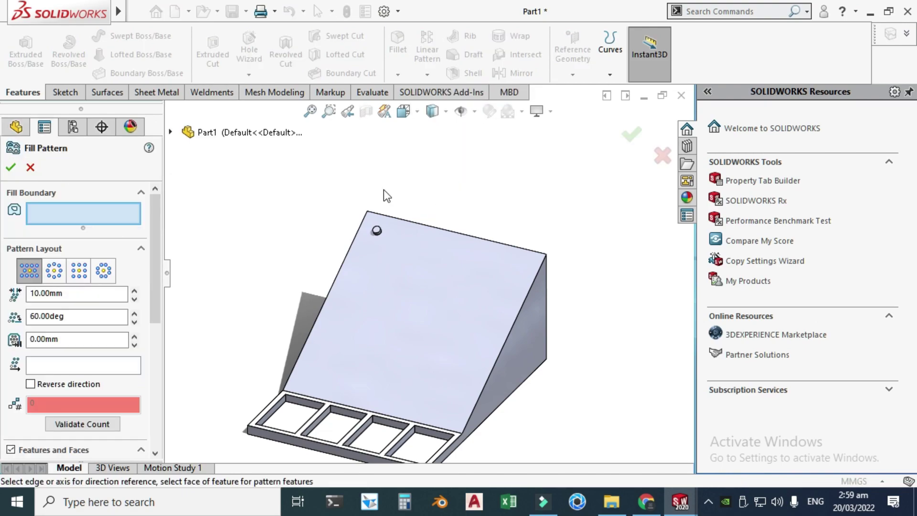
scroll(376, 230, "down", 3)
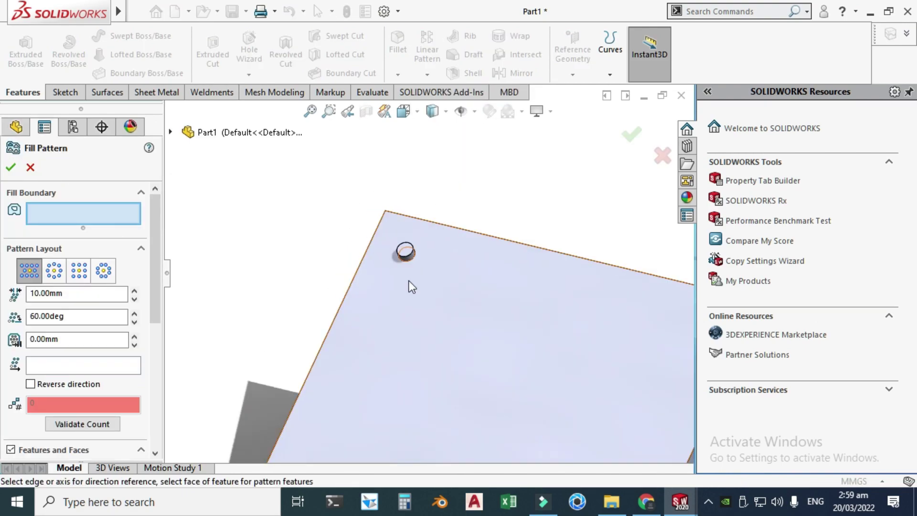
left_click(457, 352)
scroll(457, 351, "up", 1)
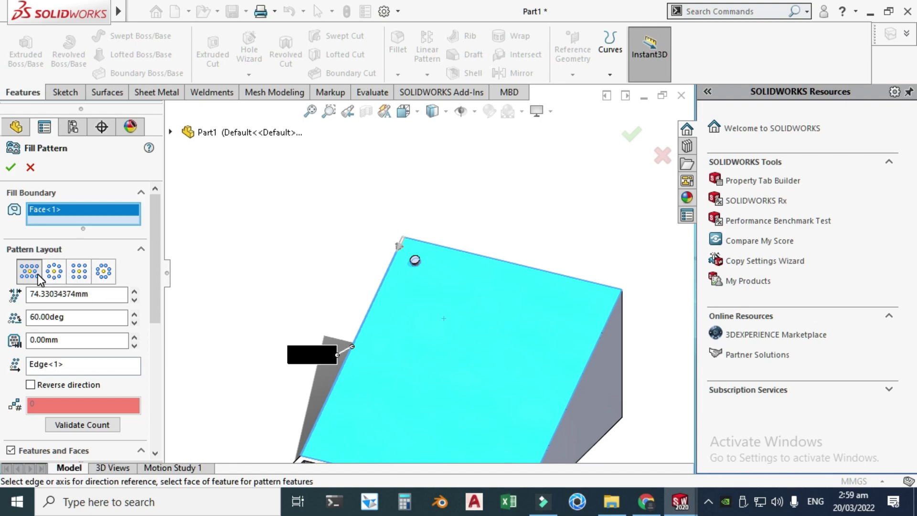
double_click(48, 313)
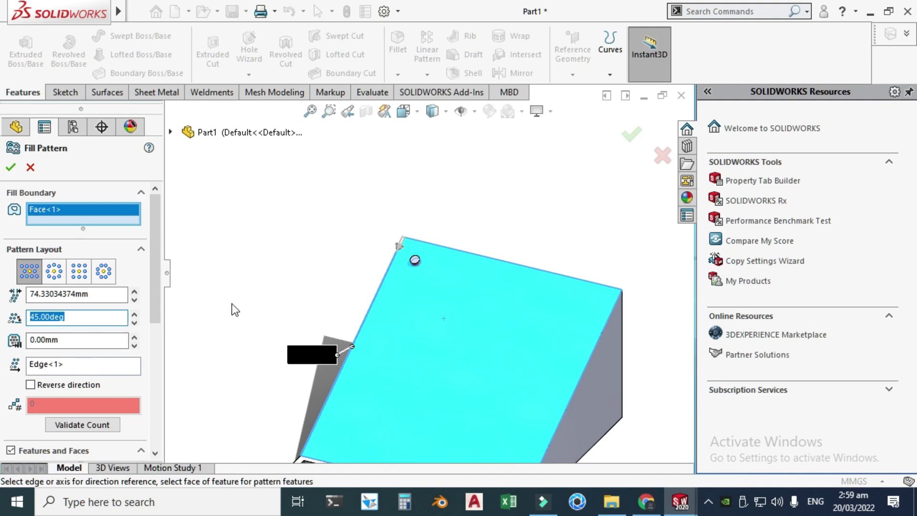
scroll(353, 293, "up", 2)
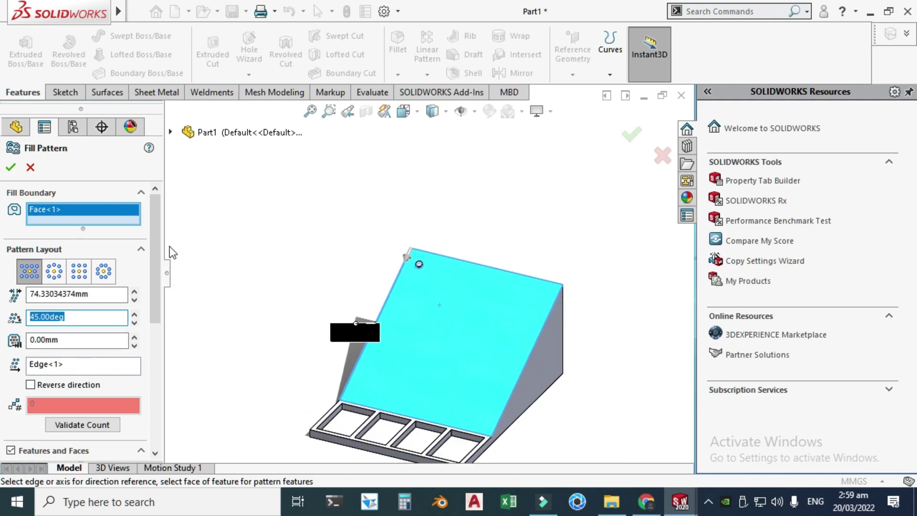
Choose the peg extrusion Boss-Extrude2 as the feature to repeat in the fill pattern
left_click_drag(159, 232, 148, 327)
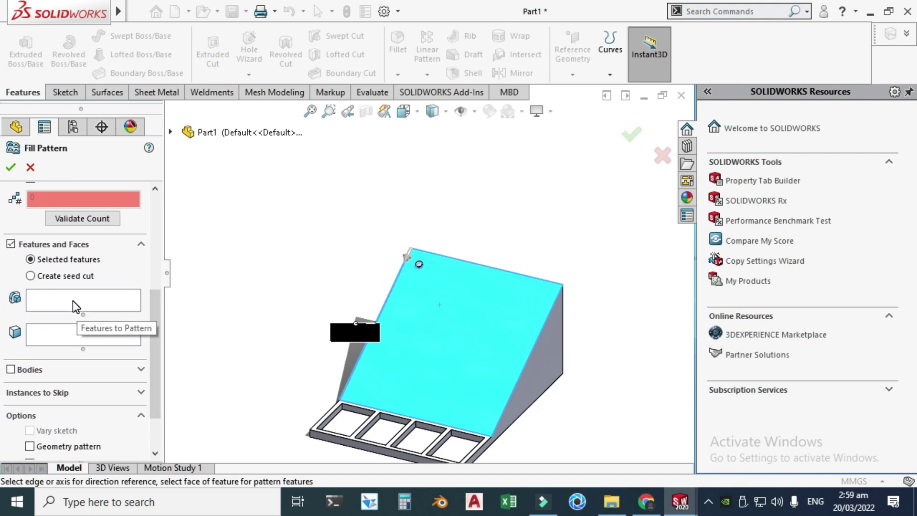
left_click(170, 133)
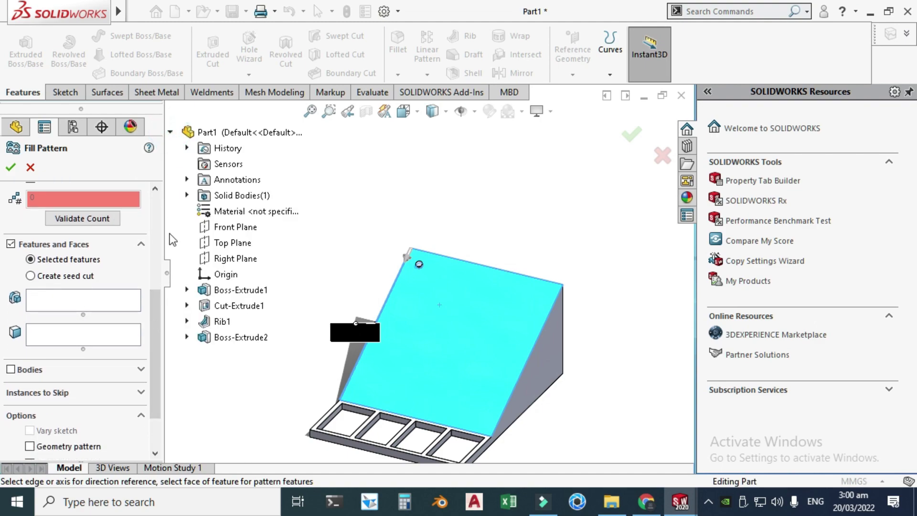
left_click(215, 337)
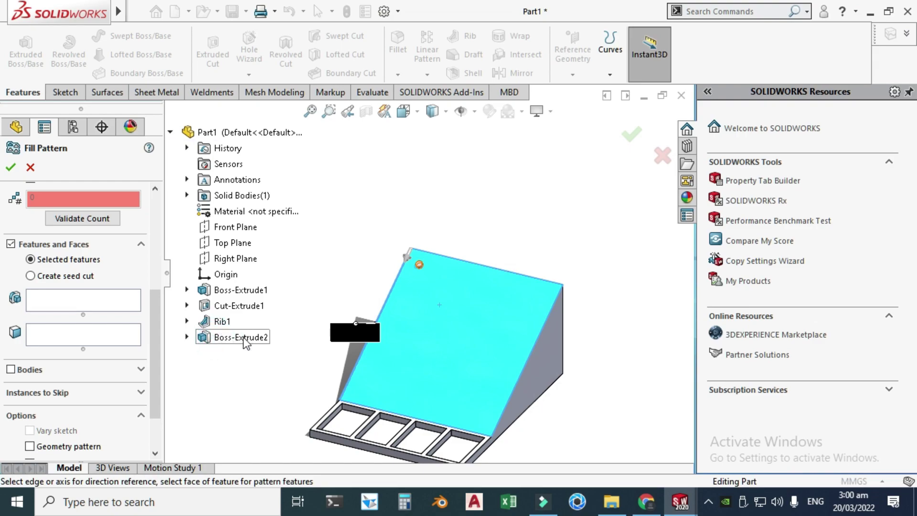
left_click(75, 299)
left_click(210, 339)
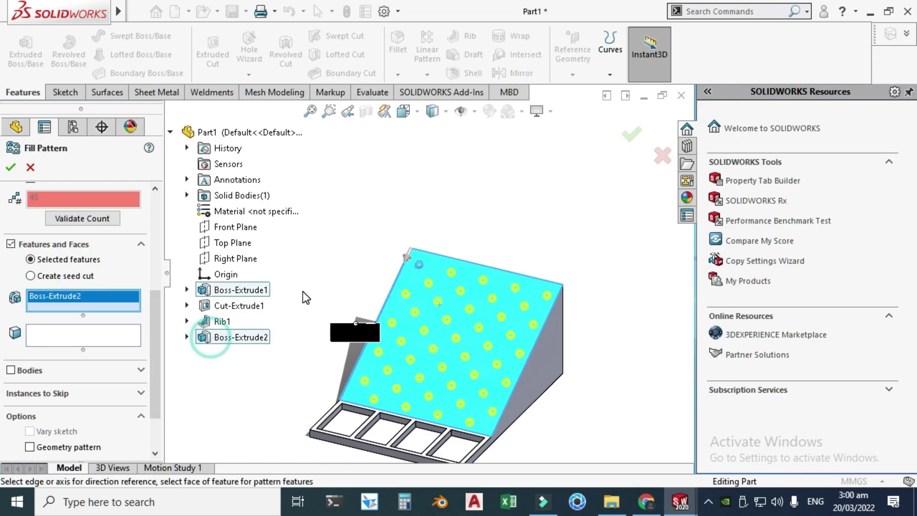
Try the circular, square and polygon layouts for the peg fill pattern
scroll(478, 311, "down", 3)
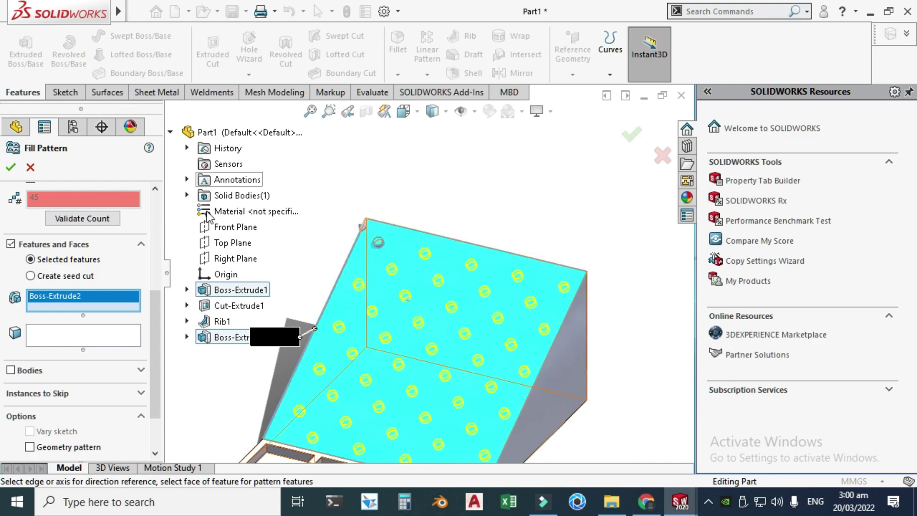
scroll(144, 205, "up", 5)
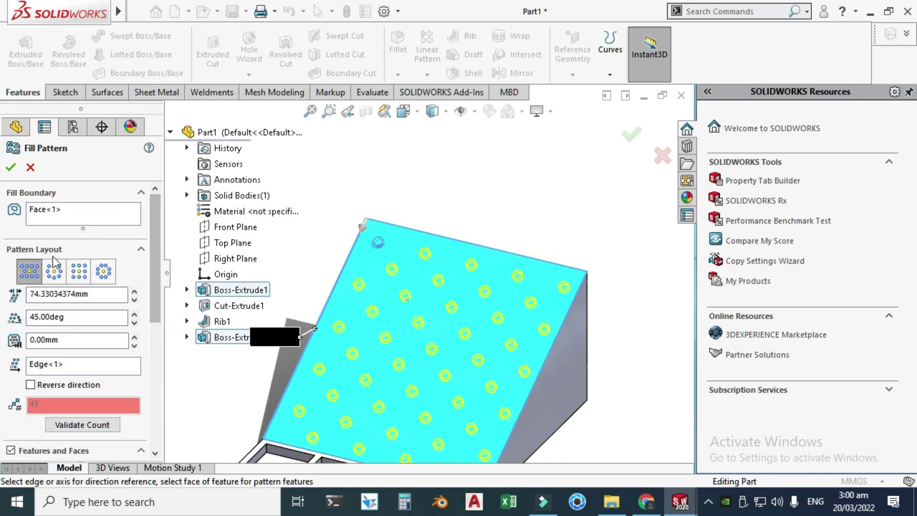
left_click(54, 270)
left_click(84, 273)
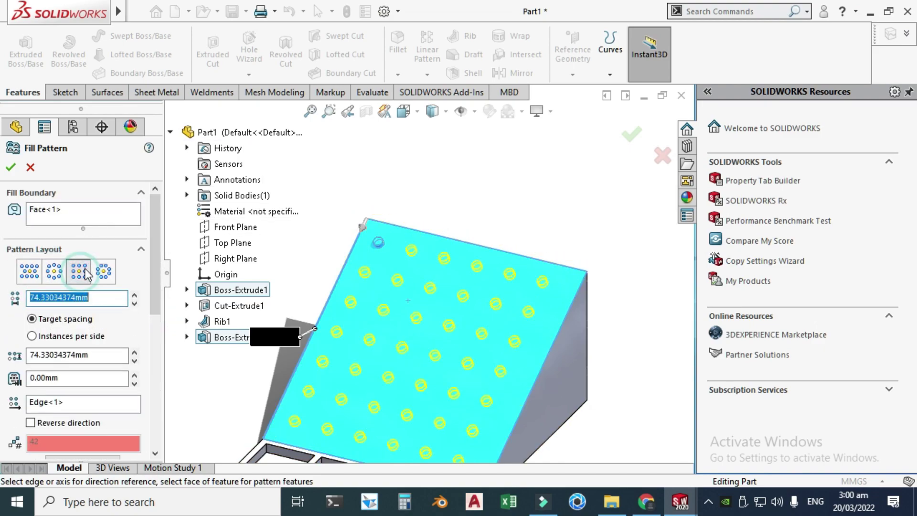
left_click(103, 271)
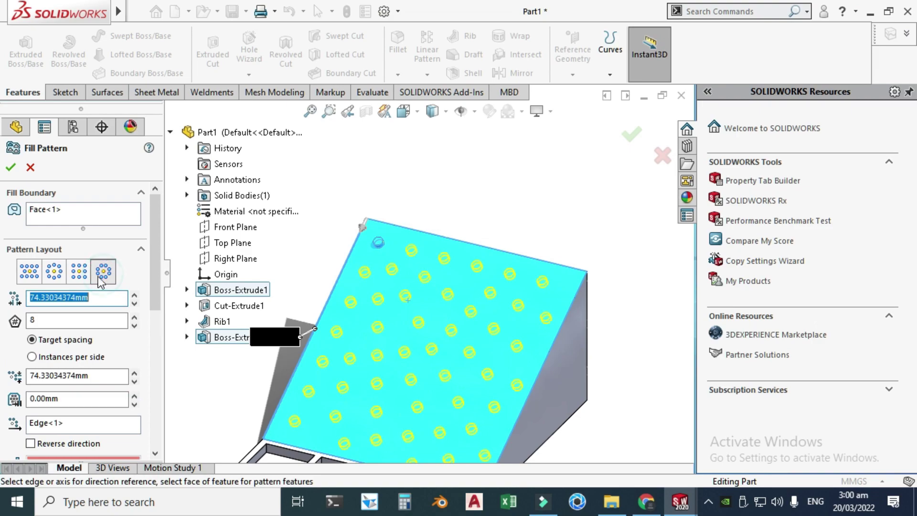
Set the fill pattern's layout to perforation and create the staggered pegs across the sloped face
left_click(29, 271)
left_click(11, 168)
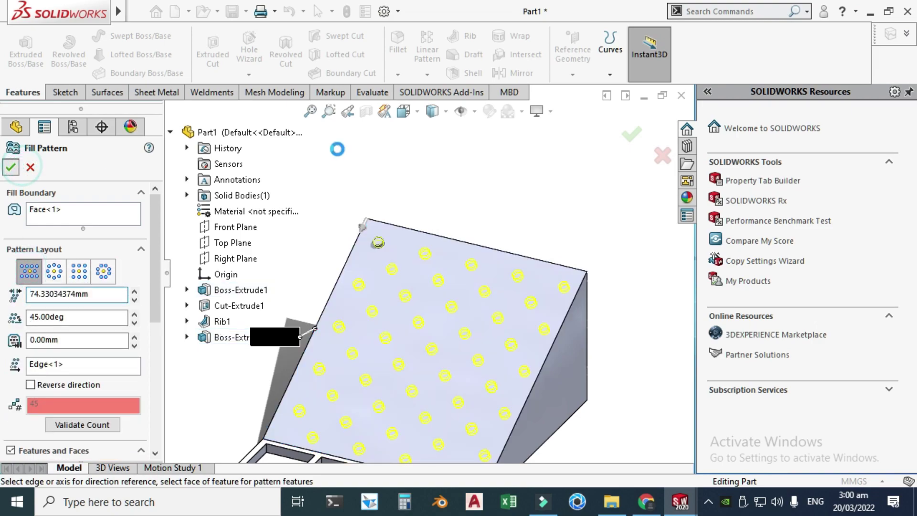
middle_click(341, 156)
right_click(340, 171)
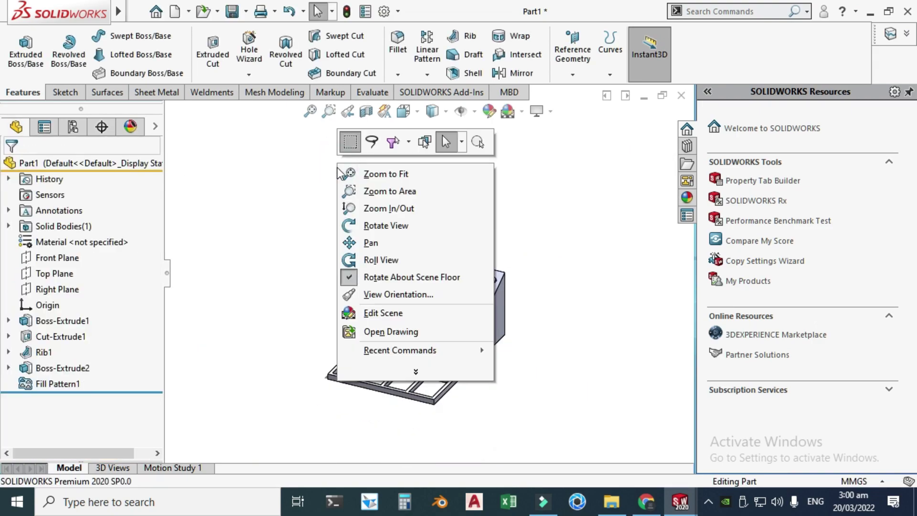
left_click(397, 225)
mouse_move(446, 230)
left_mouse_down()
mouse_move(412, 165)
mouse_move(458, 215)
mouse_move(459, 262)
mouse_move(444, 242)
mouse_move(458, 234)
mouse_move(454, 245)
left_mouse_up()
left_click_drag(455, 304, 452, 305)
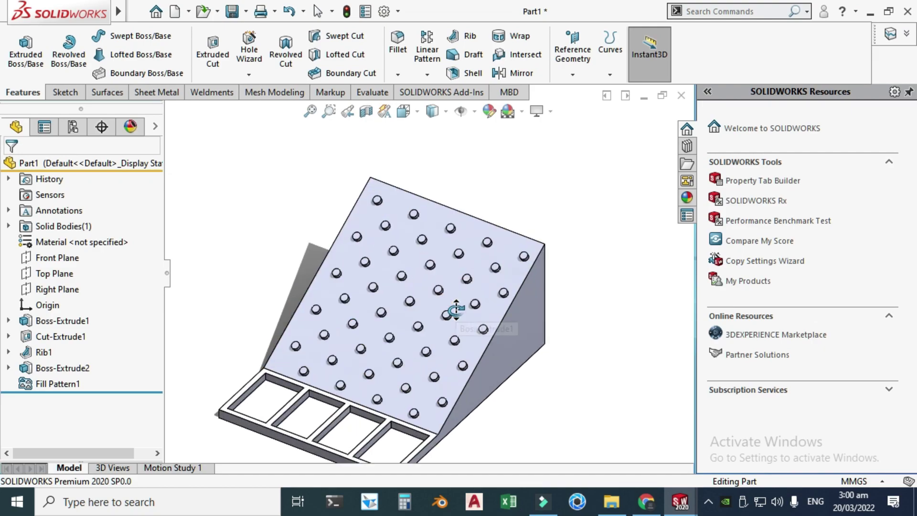
key("Escape")
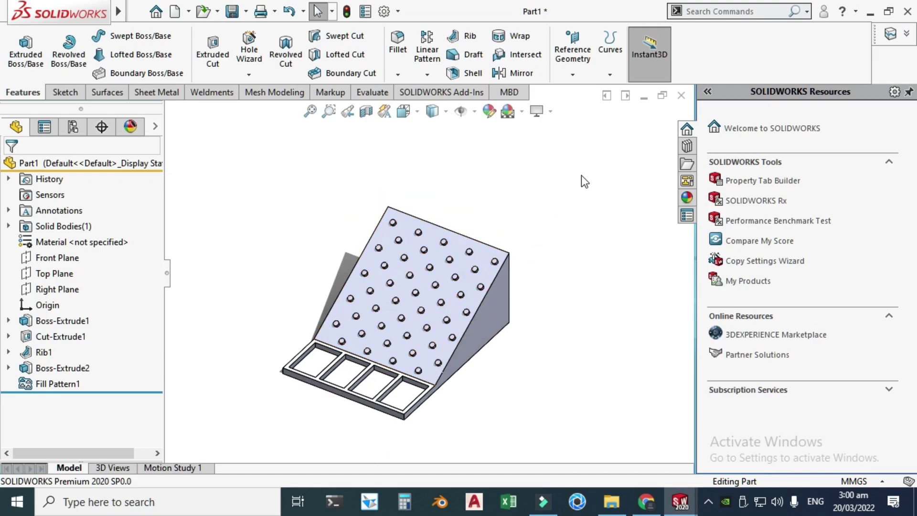
Apply the dark grey high gloss plastic appearance to the whole part
left_click(687, 198)
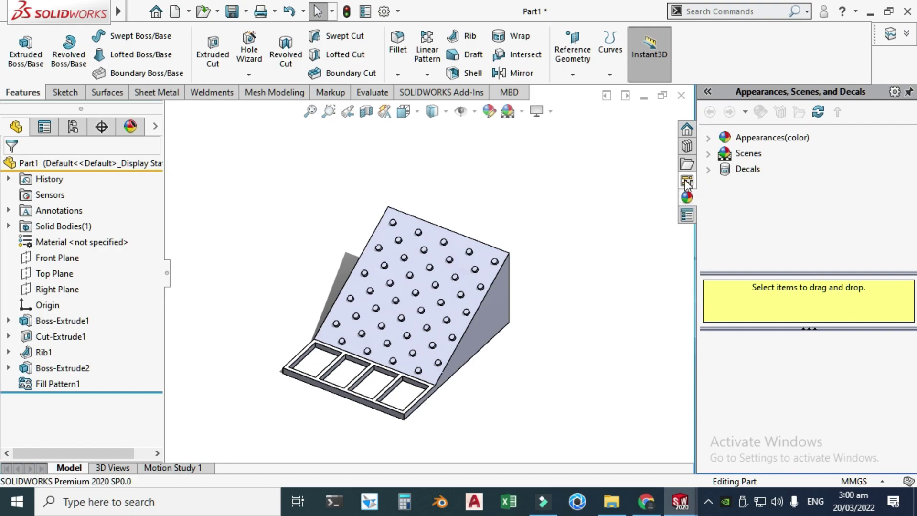
left_click(708, 138)
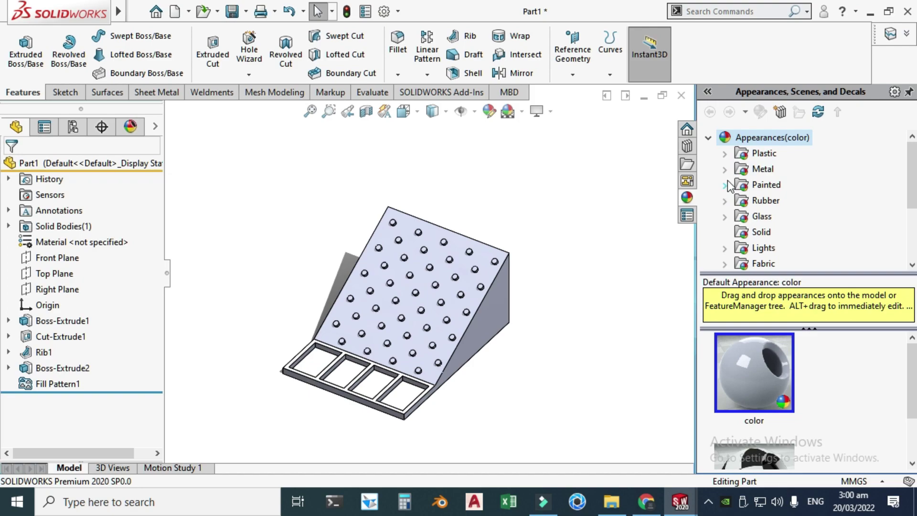
left_click(730, 153)
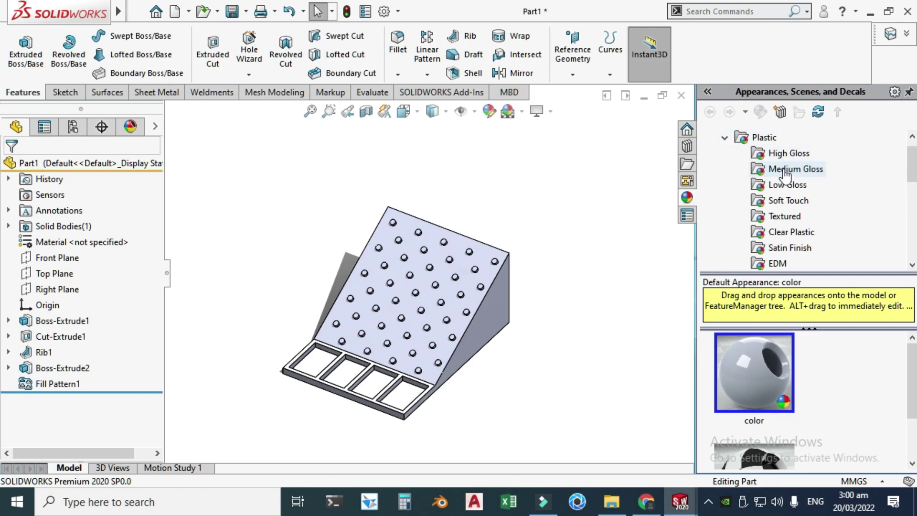
left_click(786, 153)
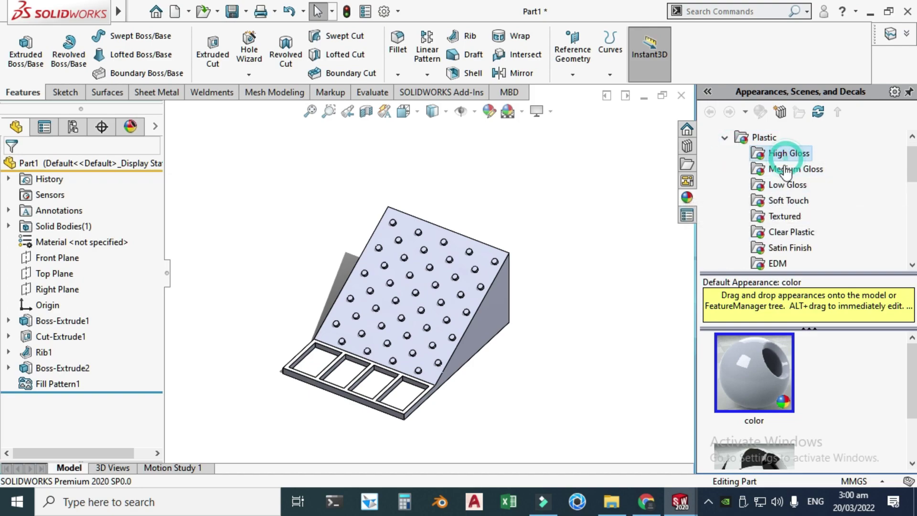
scroll(738, 383, "down", 3)
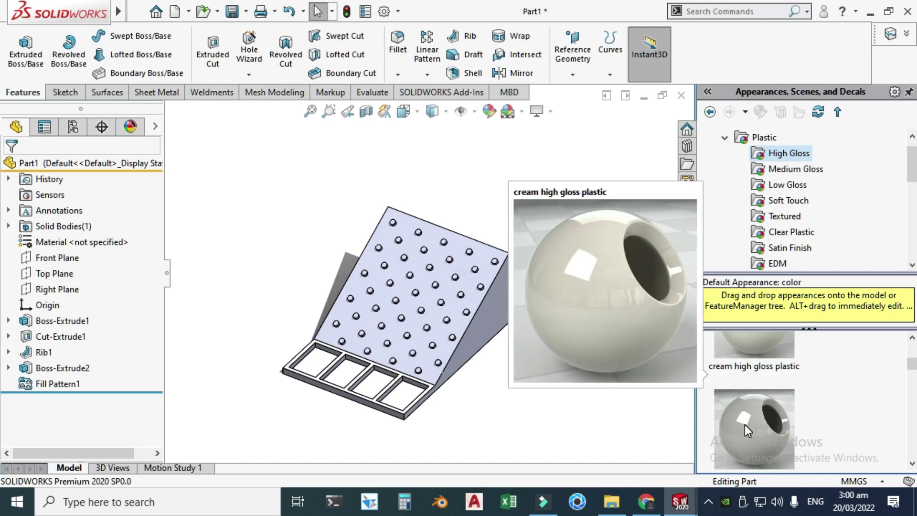
mouse_move(748, 434)
scroll(747, 434, "down", 3)
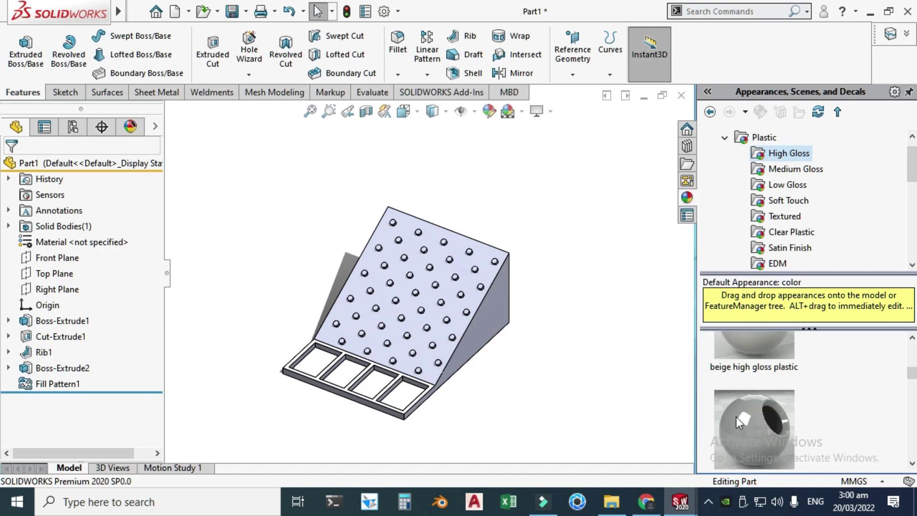
scroll(752, 387, "down", 1)
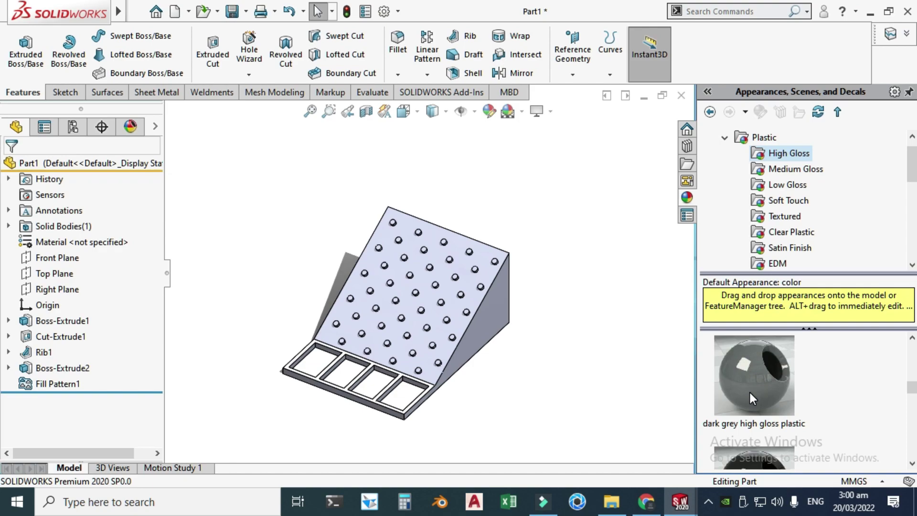
left_click_drag(749, 390, 123, 361)
Apply the cream high gloss plastic appearance to the pegs, covering both Boss-Extrude2 and Fill Pattern1
scroll(371, 260, "down", 2)
scroll(435, 243, "down", 6)
left_click(62, 368)
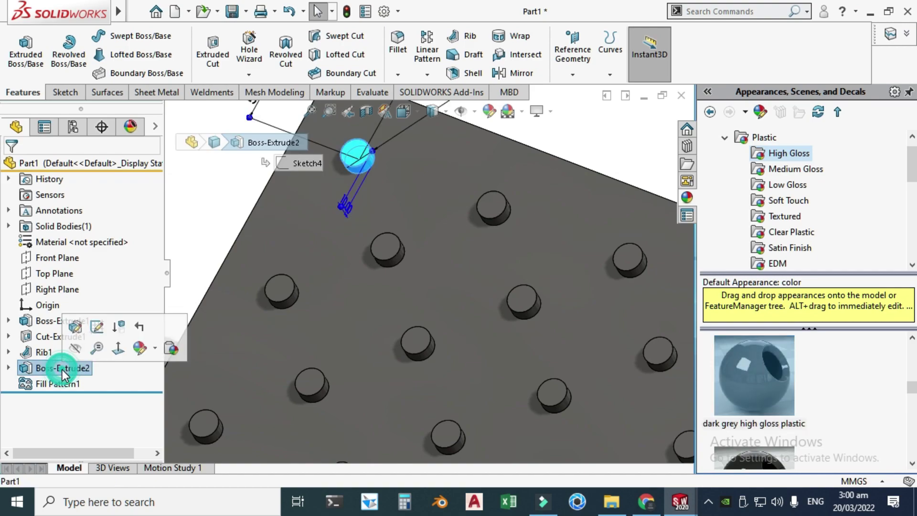
left_click(58, 384, "ctrl")
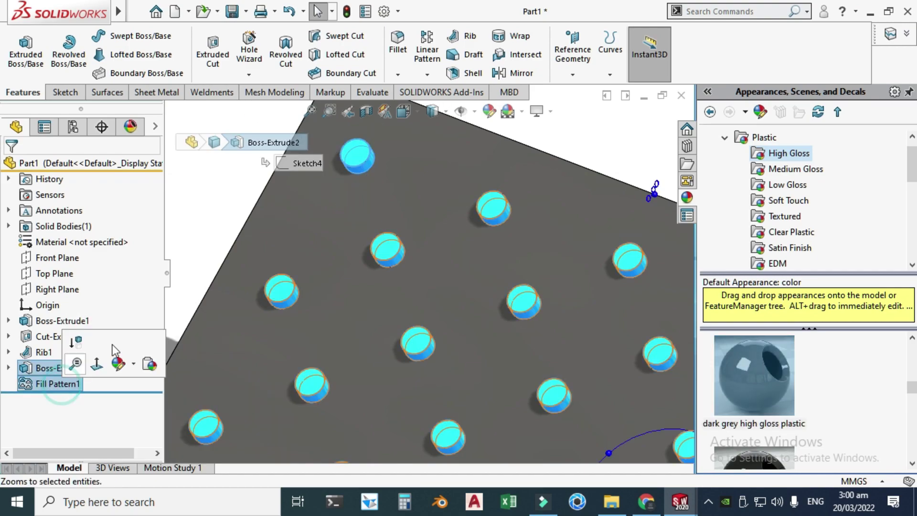
scroll(764, 388, "down", 2)
scroll(765, 391, "down", 2)
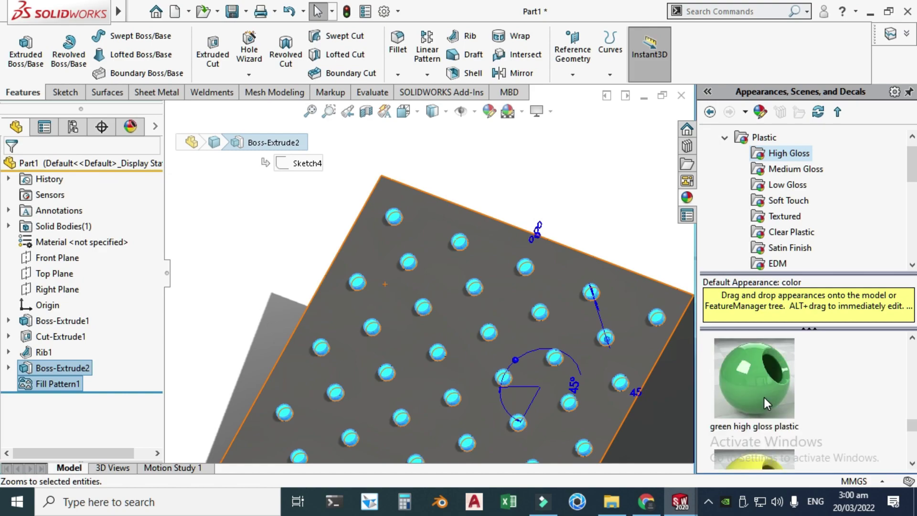
mouse_move(765, 398)
scroll(765, 398, "up", 2)
scroll(764, 398, "down", 2)
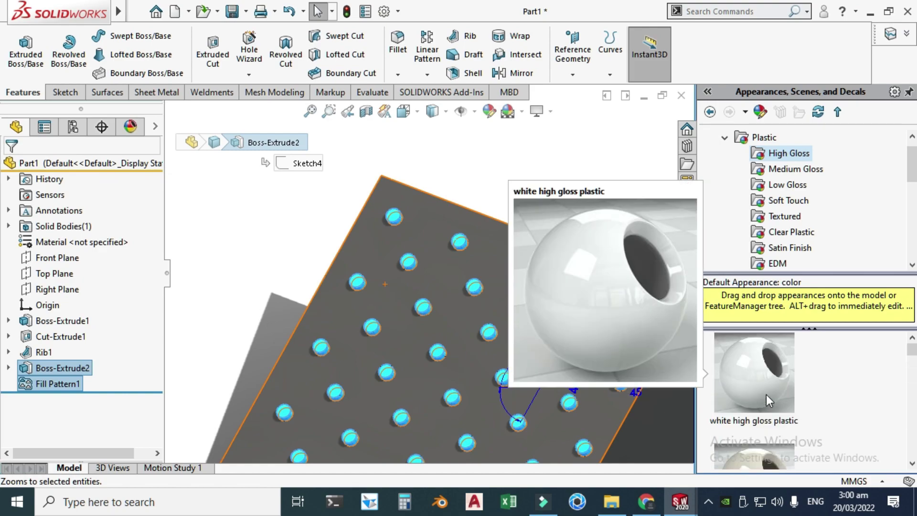
double_click(761, 408)
scroll(544, 168, "down", 5)
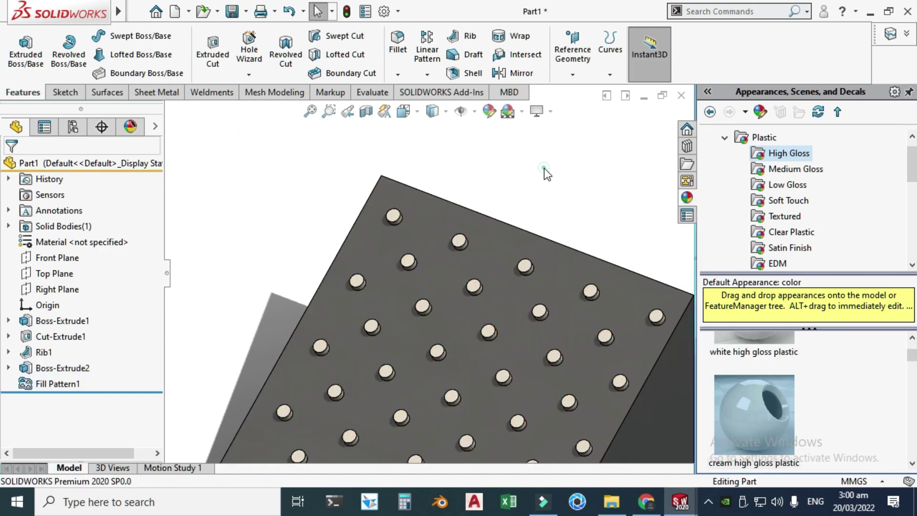
Apply the beige high gloss plastic appearance to the floor faces of all four collecting tray compartments
scroll(426, 326, "up", 5)
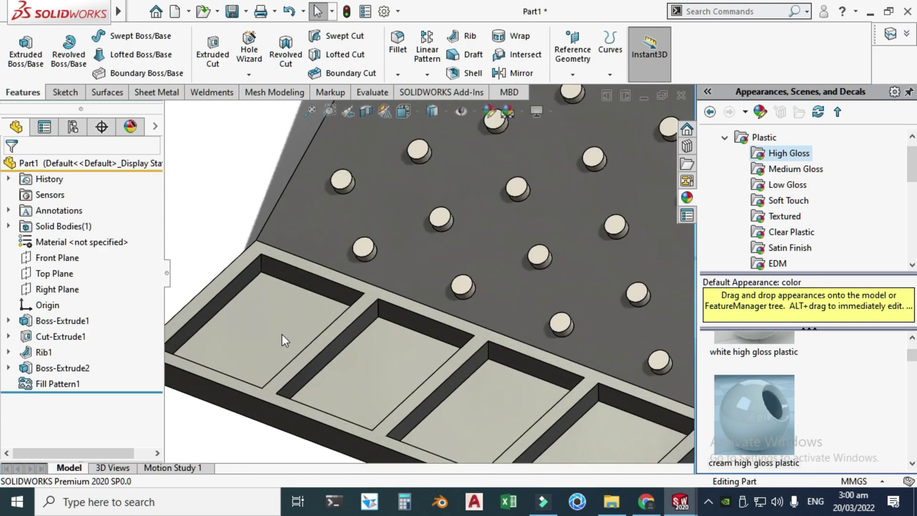
left_click(274, 332)
scroll(394, 326, "down", 1)
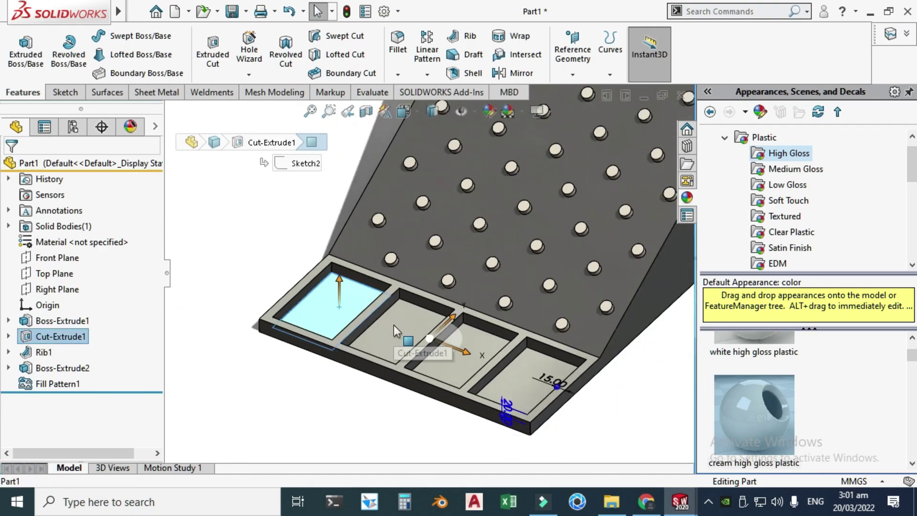
left_click(394, 330, "ctrl")
left_click(458, 356, "ctrl")
left_click(503, 379, "ctrl")
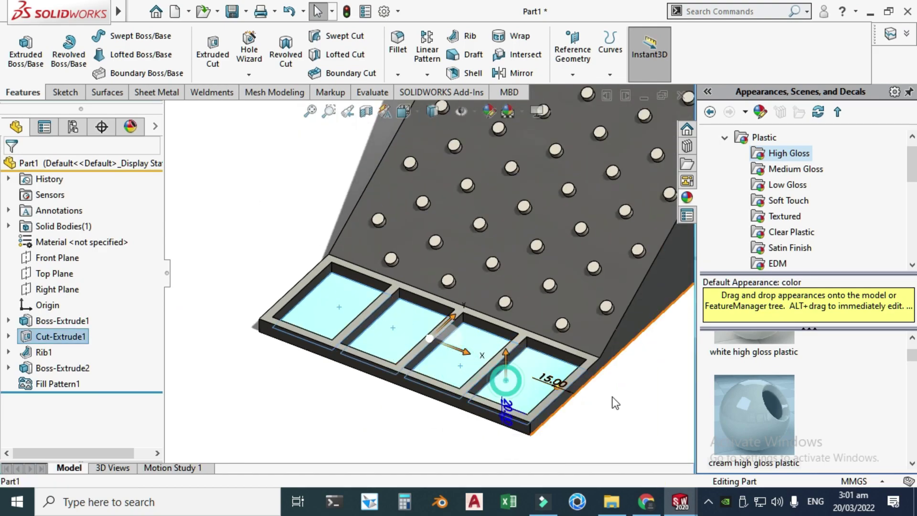
scroll(757, 408, "down", 5)
scroll(763, 413, "down", 5)
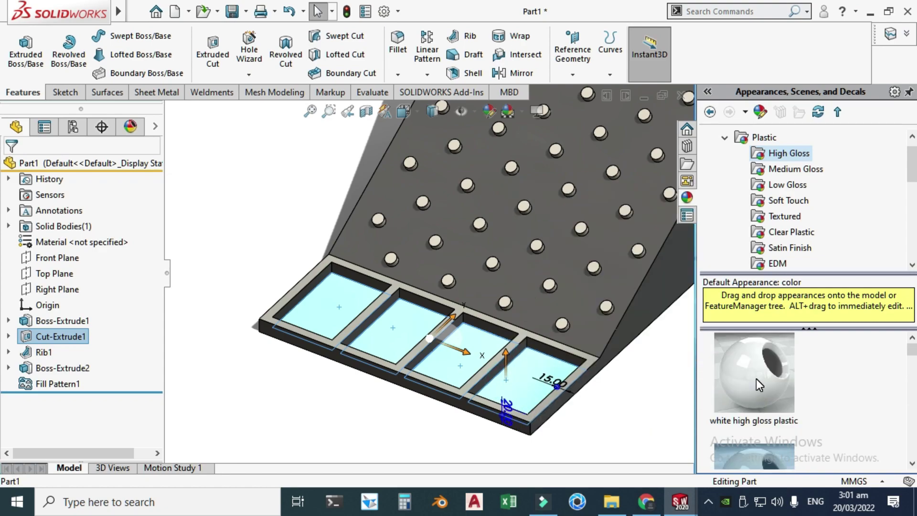
scroll(752, 383, "down", 1)
scroll(748, 414, "down", 1)
left_click(748, 421)
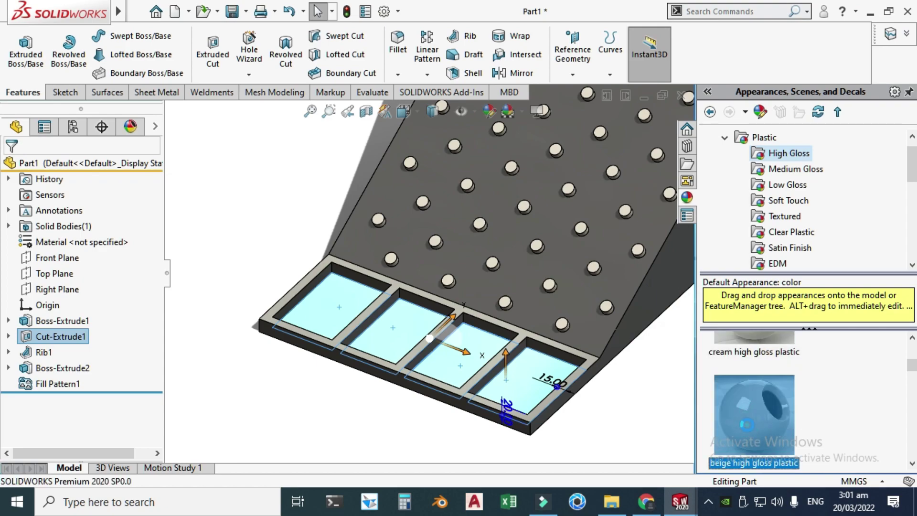
key("f")
scroll(534, 199, "down", 3)
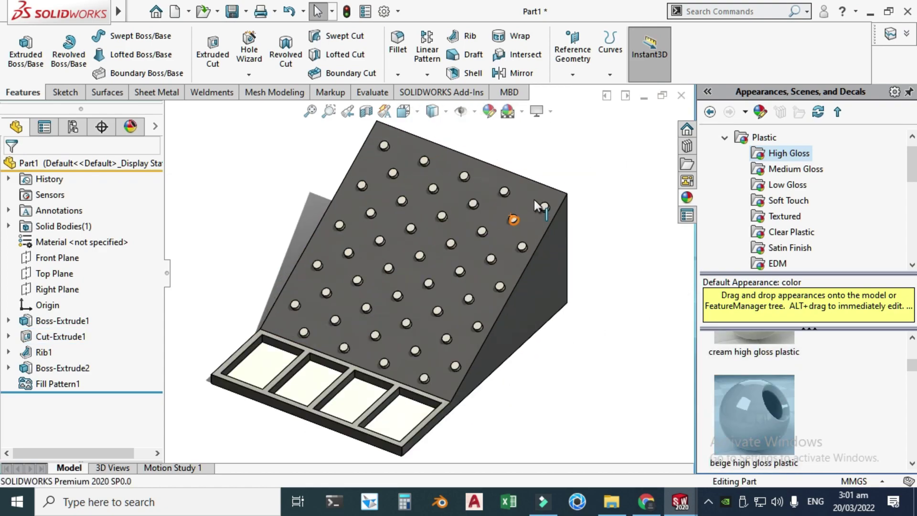
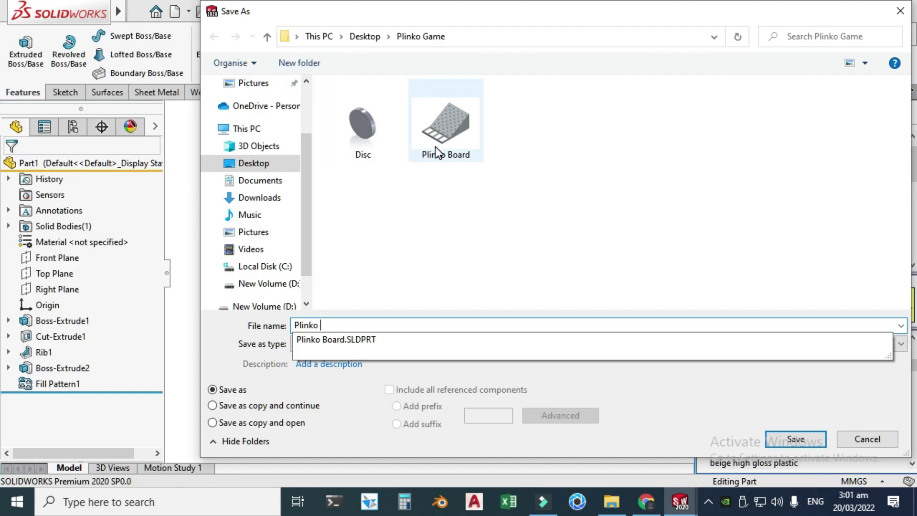
Save the board part as Plinko in the Plinko Game folder and create a new part document
left_click(779, 436)
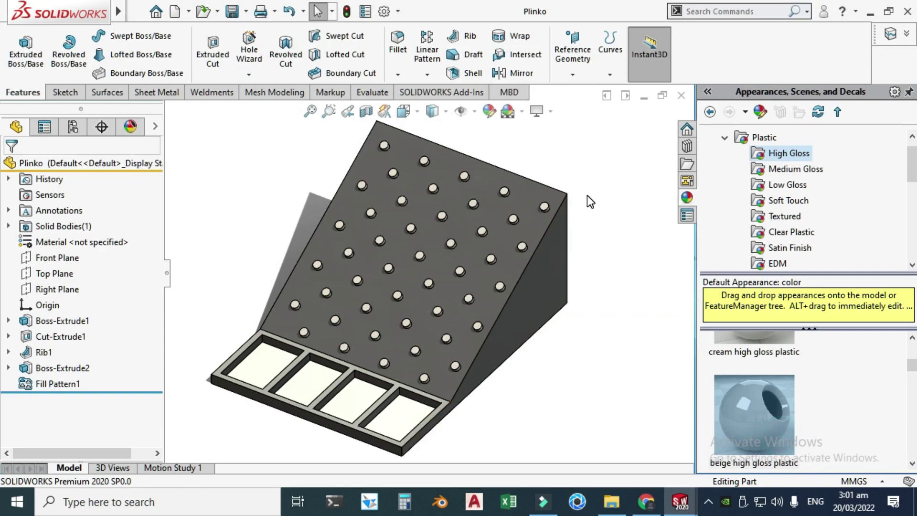
left_click(189, 12)
left_click(174, 11)
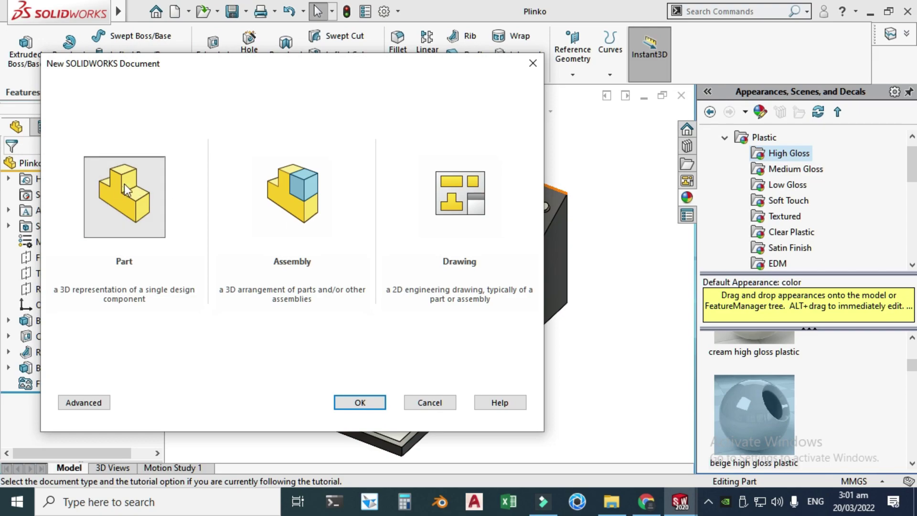
left_click(359, 403)
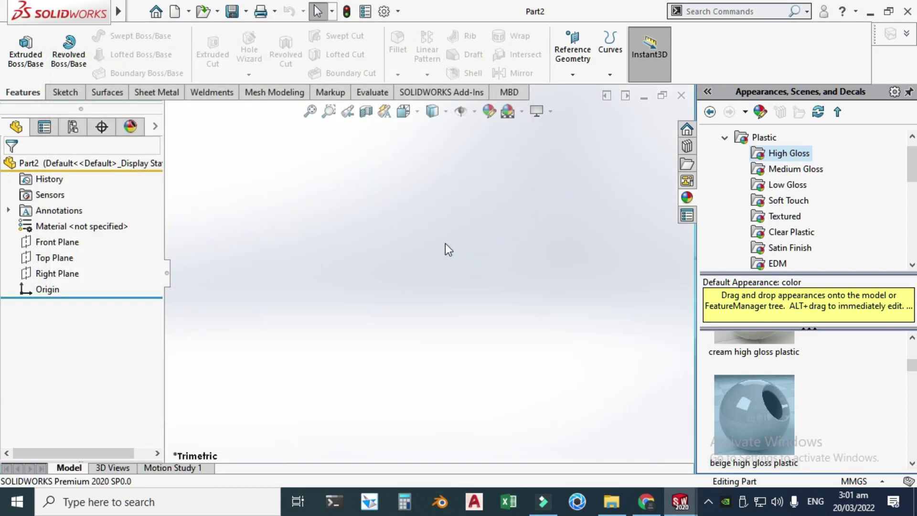
Change the new part's scene to a plain white background
left_click(522, 111)
left_click(543, 35)
left_click(474, 111)
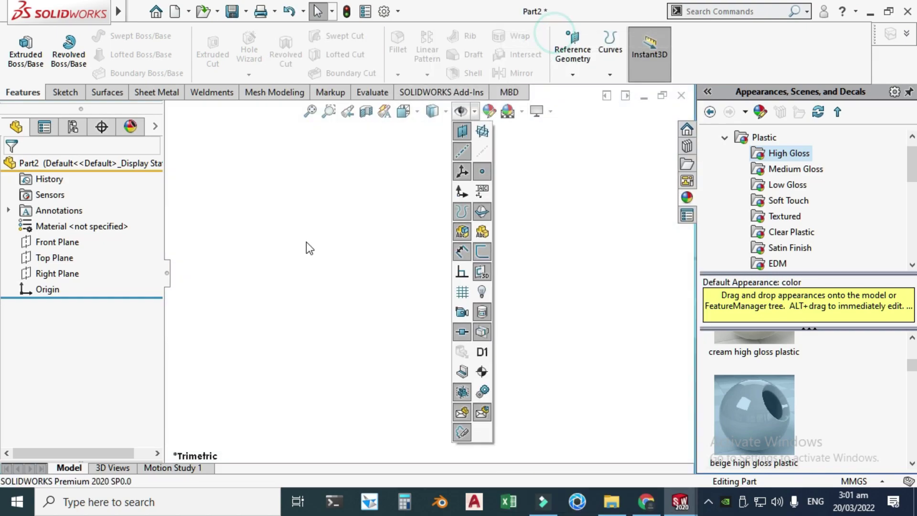
left_click(286, 267)
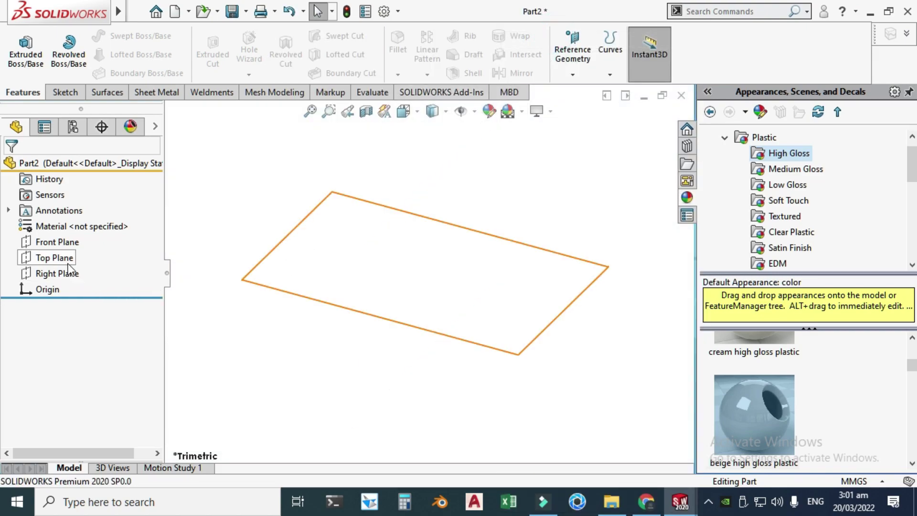
Sketch a circle about 60 mm in diameter on the Top Plane, centred on the origin
left_click(53, 258)
left_click(75, 242)
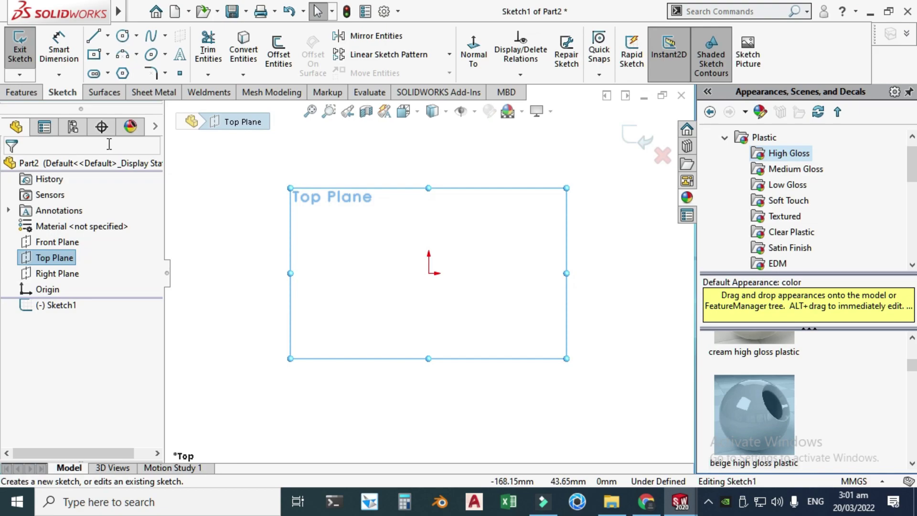
left_click(123, 35)
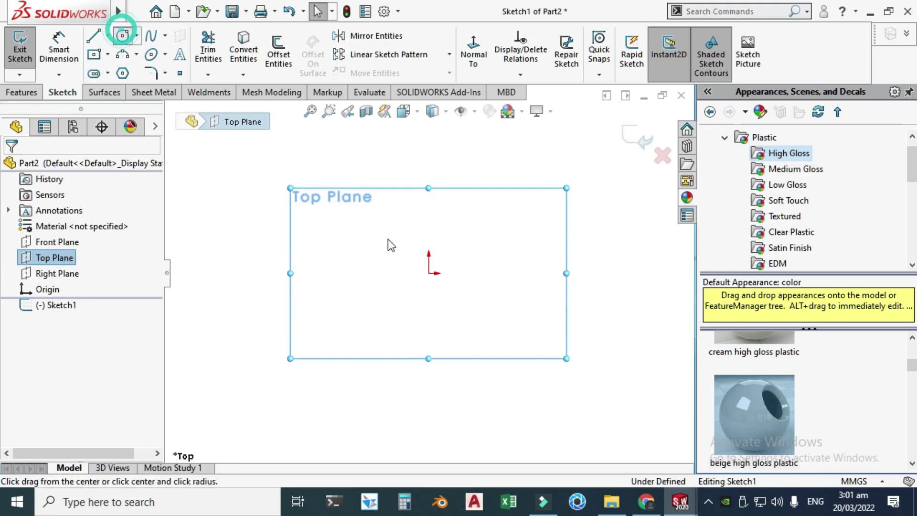
left_click(428, 273)
left_click(400, 310)
key("Escape")
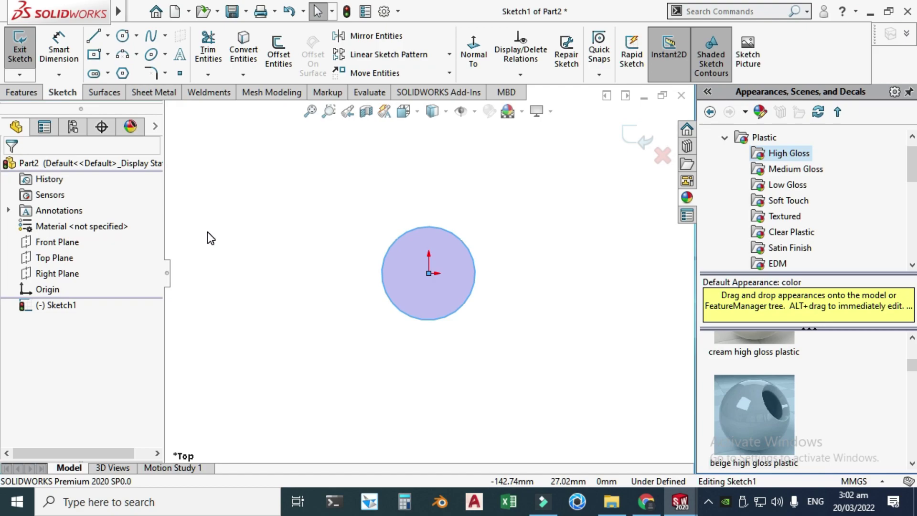
Dimension the circle's diameter and set it to 30 mm
right_click_drag(208, 233, 208, 210)
left_click(389, 299)
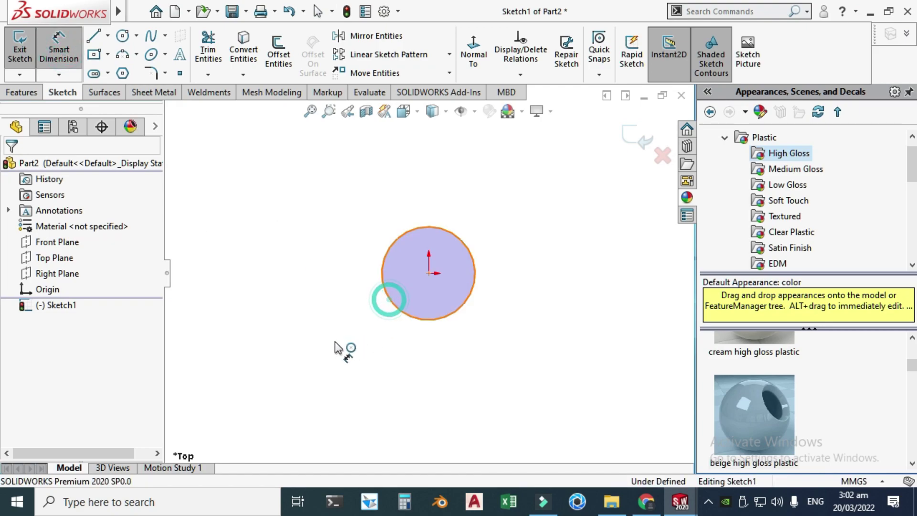
left_click(328, 351)
type("30")
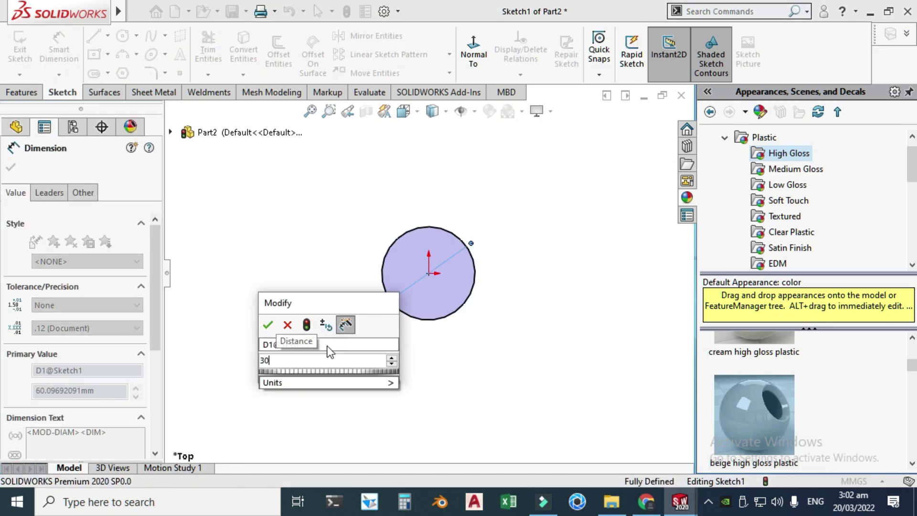
key("Return")
key("Escape")
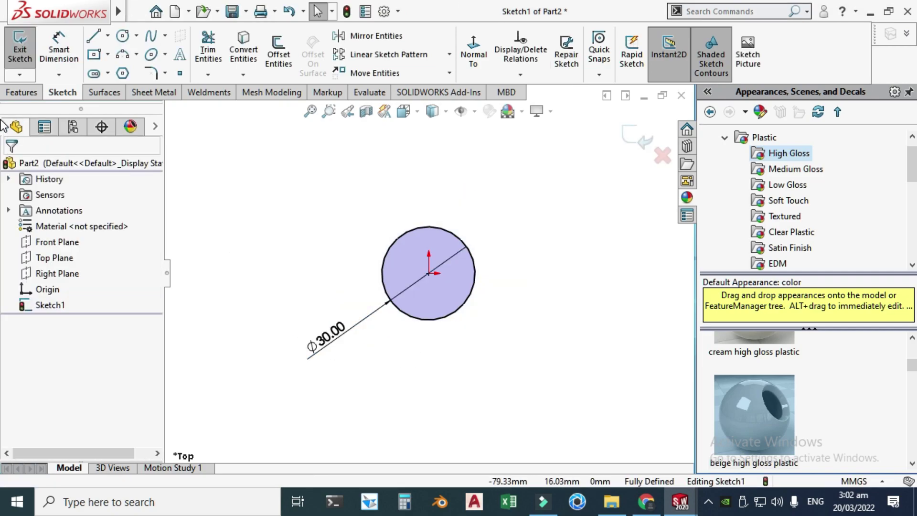
Extrude the circle upward as a blind boss 5 mm thick to form the disc
left_click(20, 93)
left_click(25, 52)
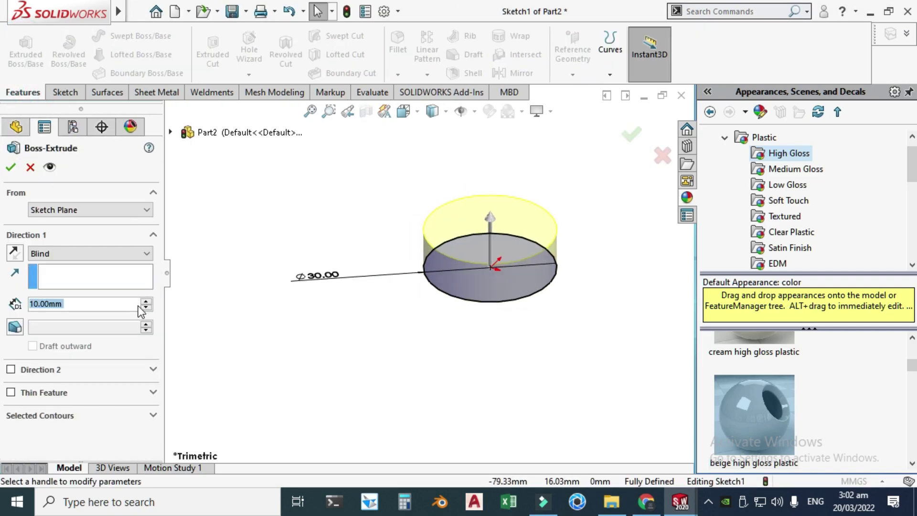
type("5")
key("Return")
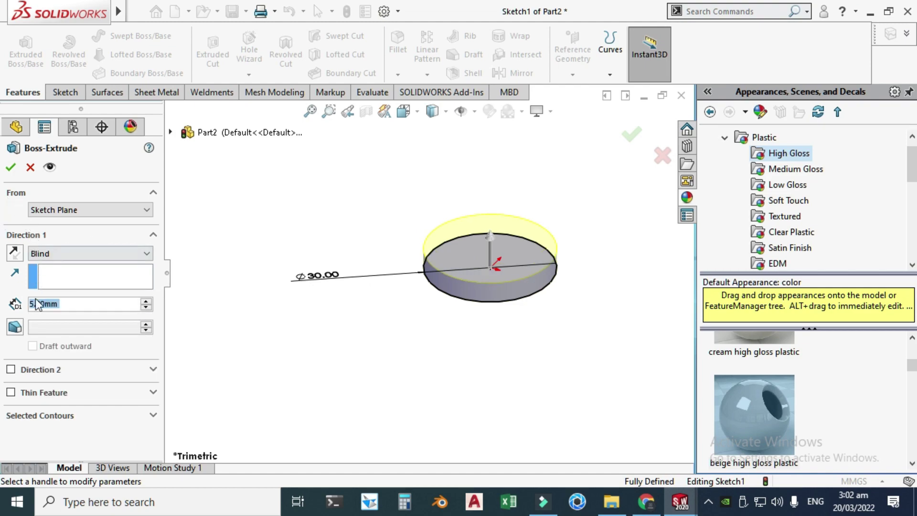
left_click(14, 252)
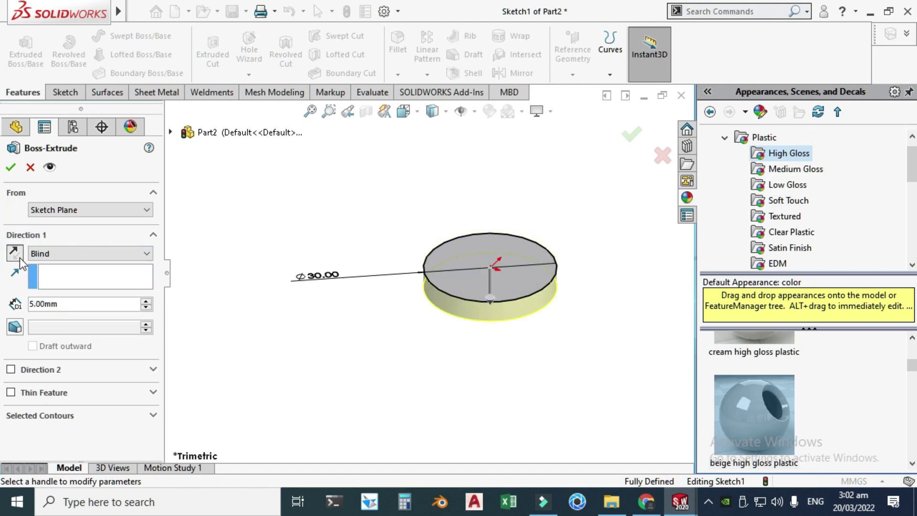
left_click(17, 255)
left_click(15, 169)
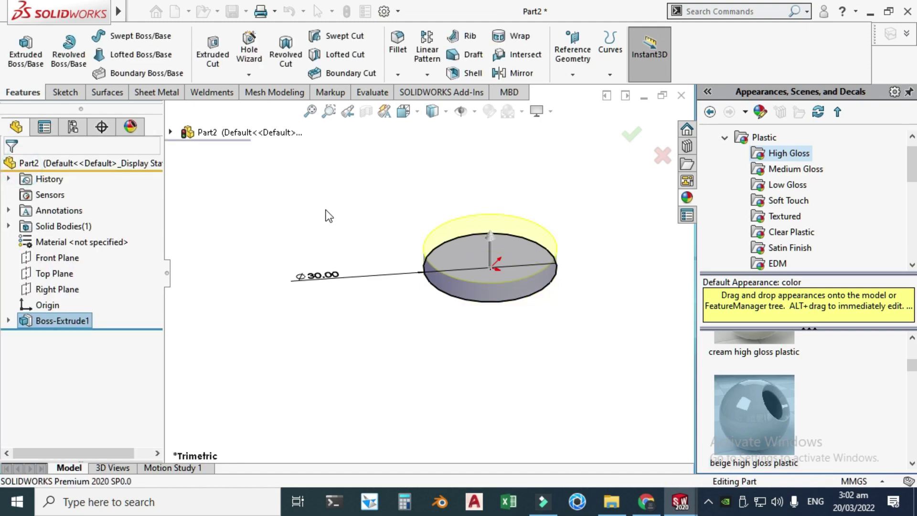
Colour the whole disc part dark green from the standard swatches, with RGB values 0, 128, 0
right_click(388, 182)
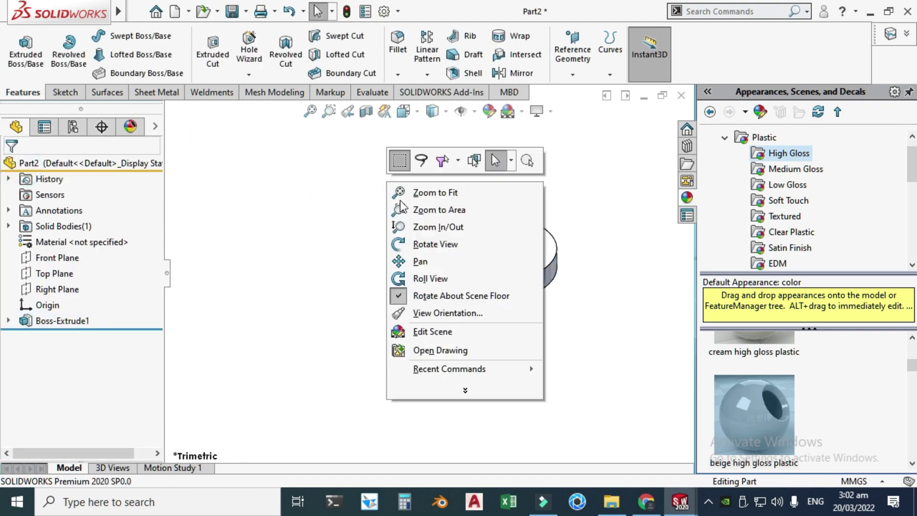
left_click(418, 242)
left_click_drag(460, 252, 504, 238)
key("Escape")
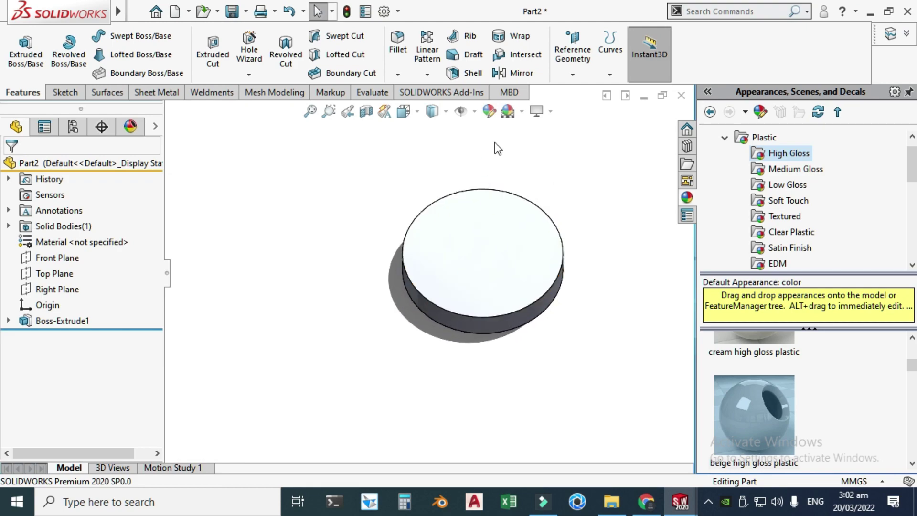
left_click(490, 111)
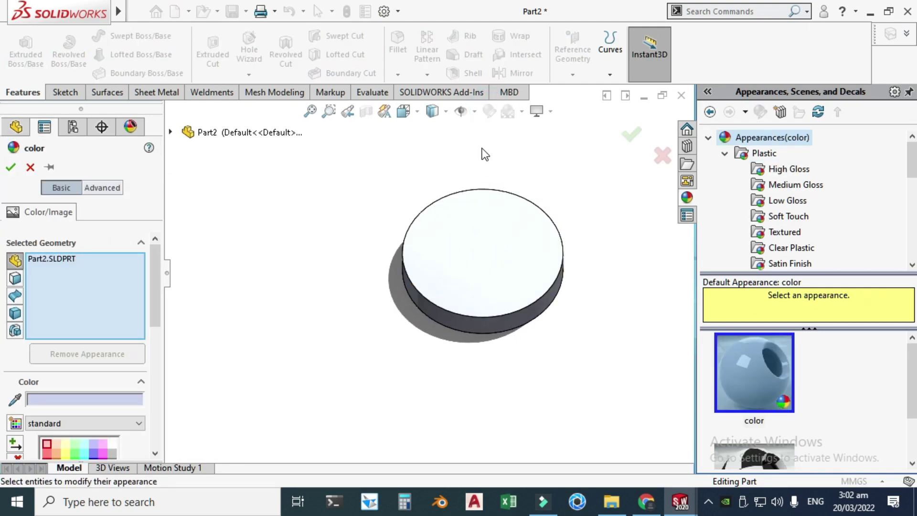
left_click_drag(156, 285, 156, 346)
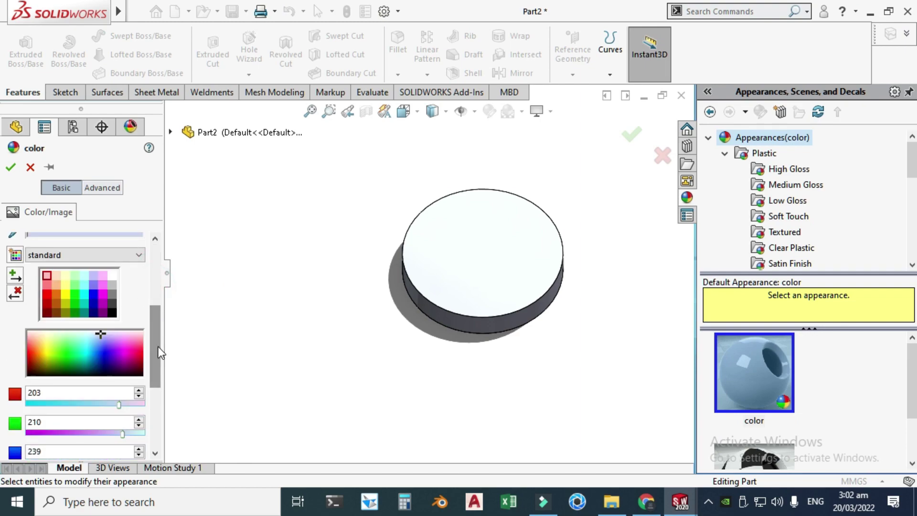
left_click(73, 315)
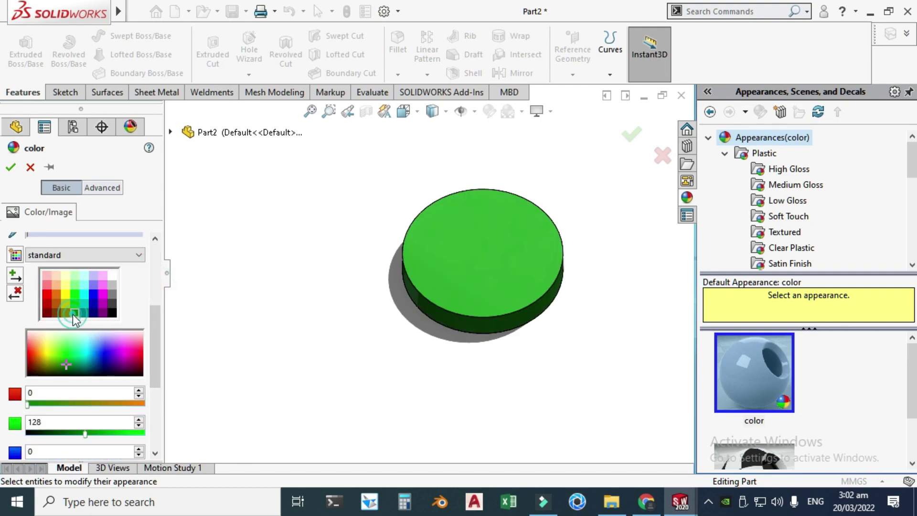
left_click(11, 167)
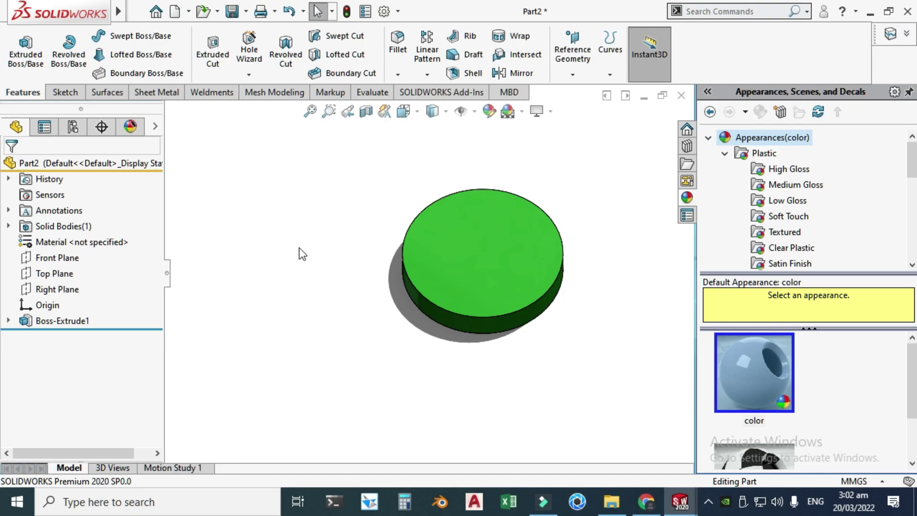
Save the disc part under the name Disk in the Plinko Game folder
key("ctrl+s")
key("BackSpace")
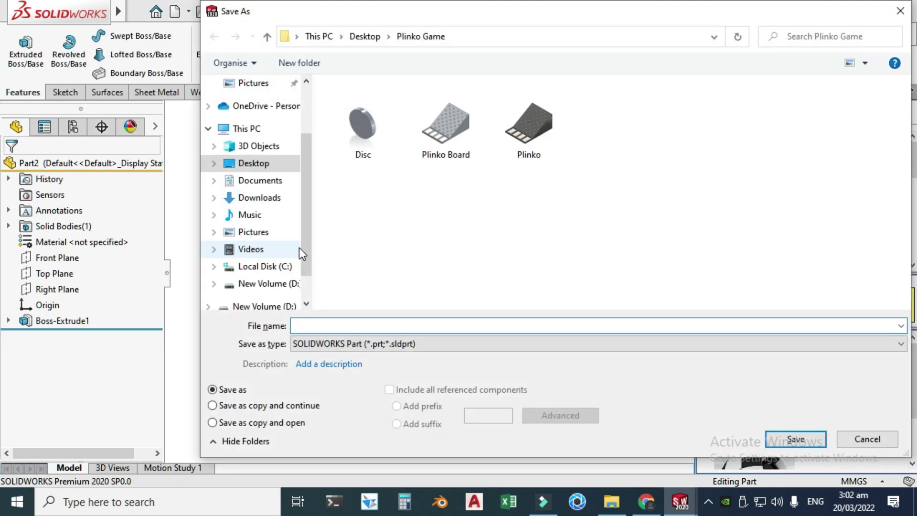
type("Dis")
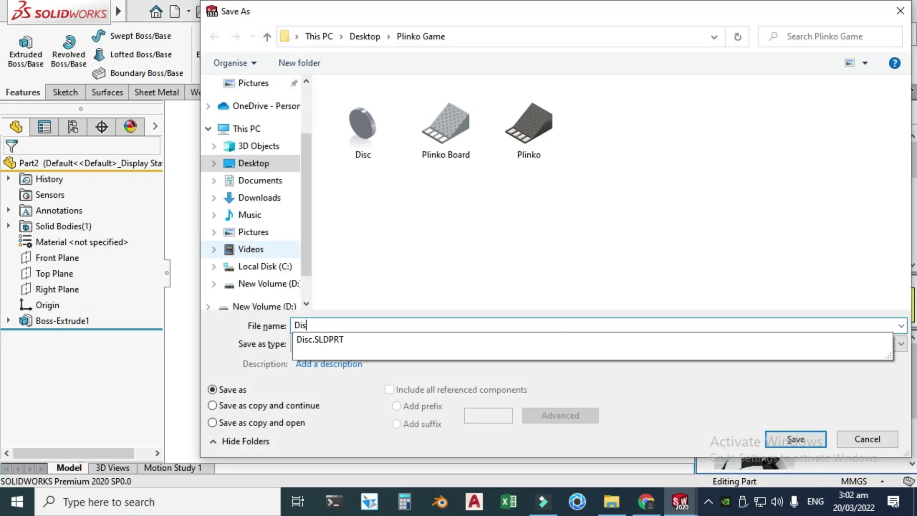
type("k")
key("Return")
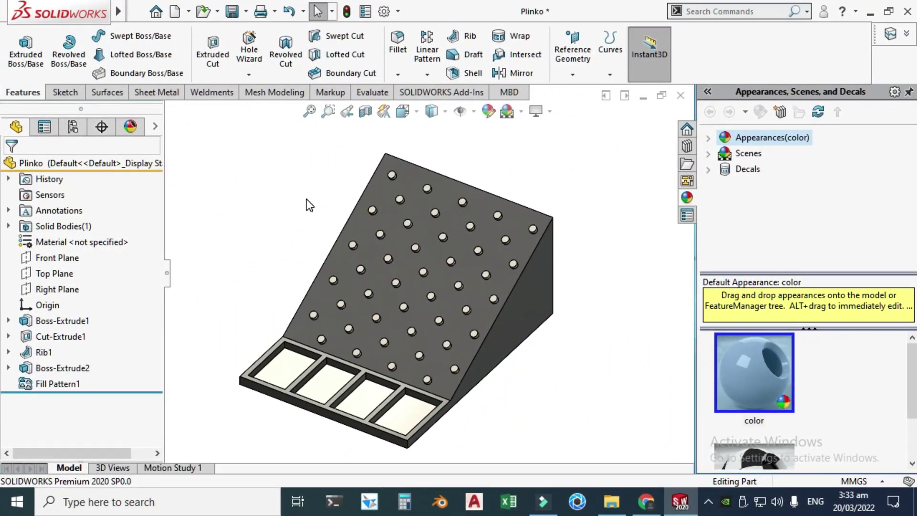
Create a new assembly from the Plinko part and place the board in it as the first component
left_click(189, 11)
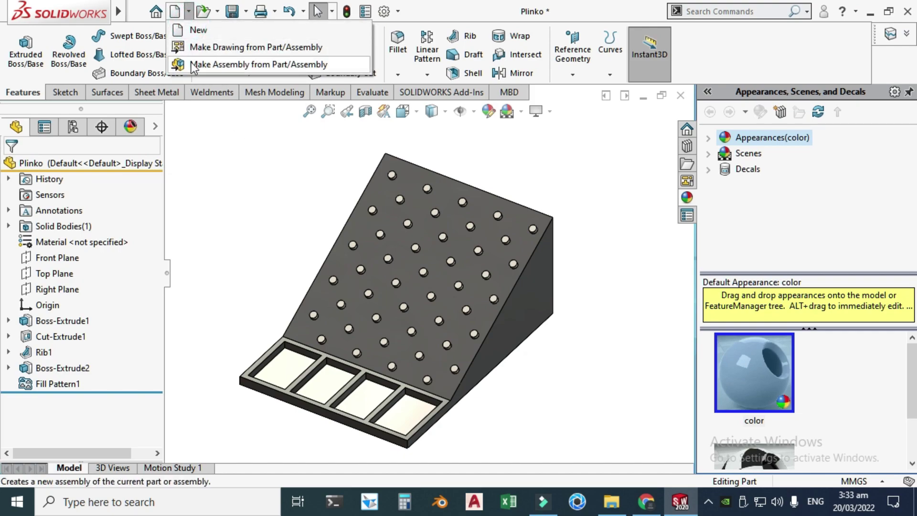
left_click(196, 65)
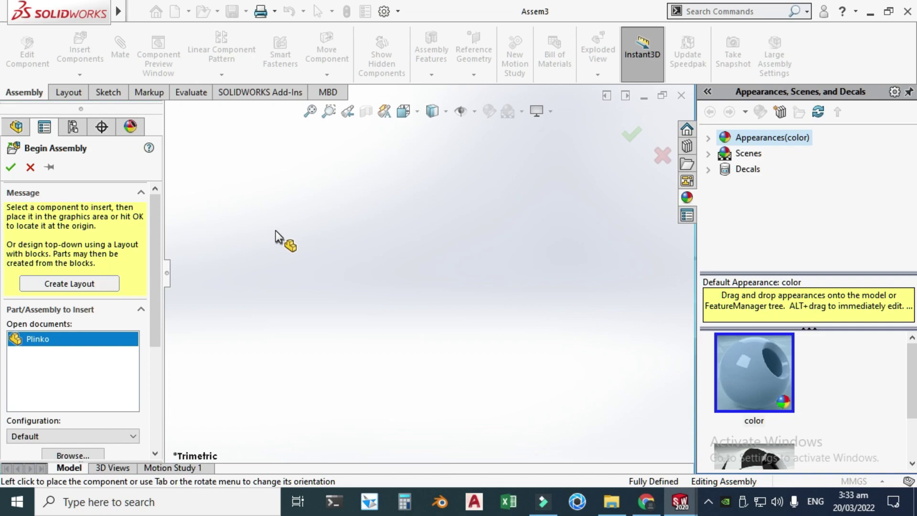
left_click(415, 316)
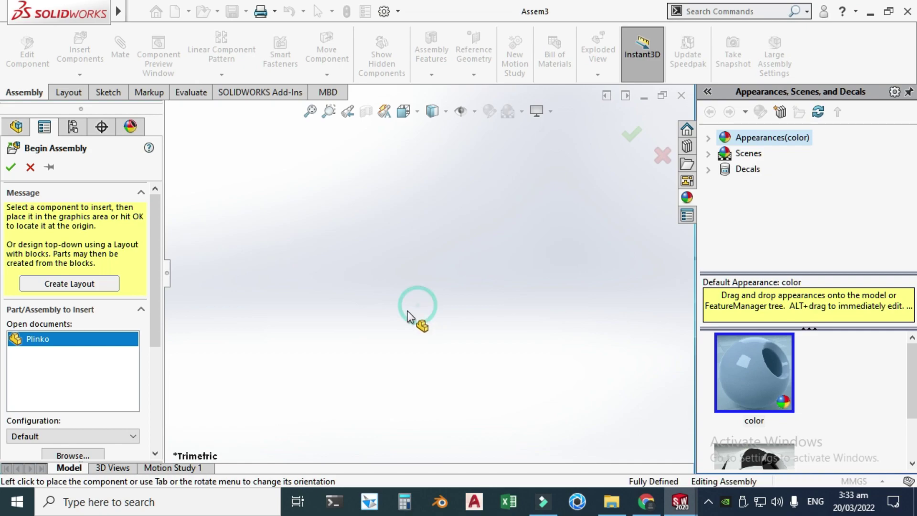
scroll(403, 261, "up", 5)
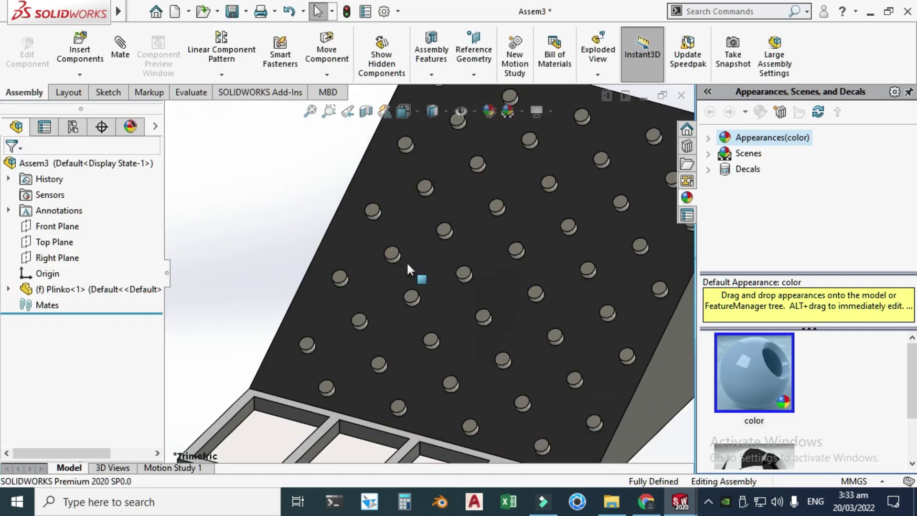
scroll(466, 294, "down", 7)
scroll(450, 276, "up", 3)
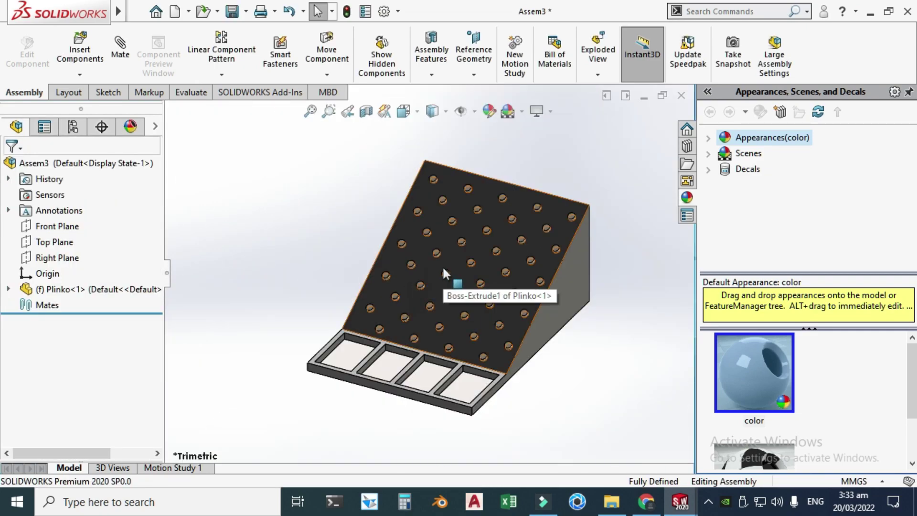
Change the assembly's scene to a plain white background
left_click_drag(443, 267, 296, 226)
left_click(263, 226)
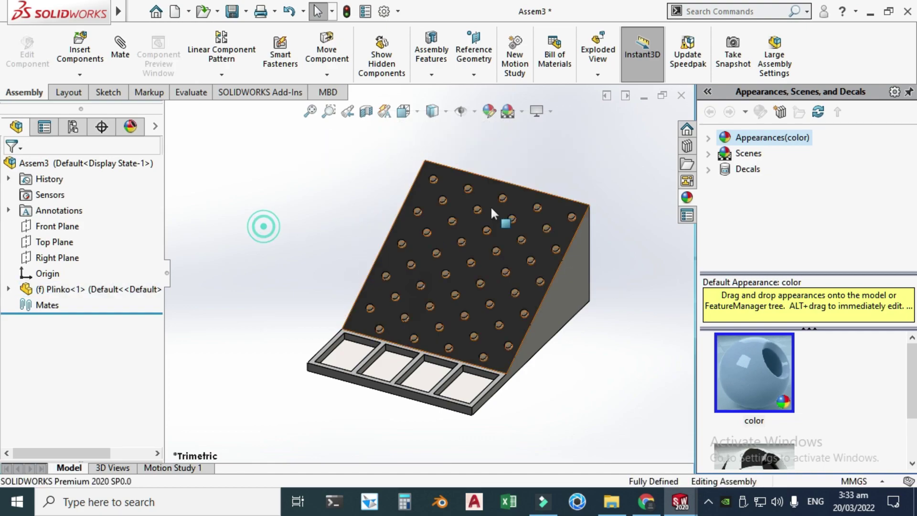
left_click(522, 112)
left_click(546, 42)
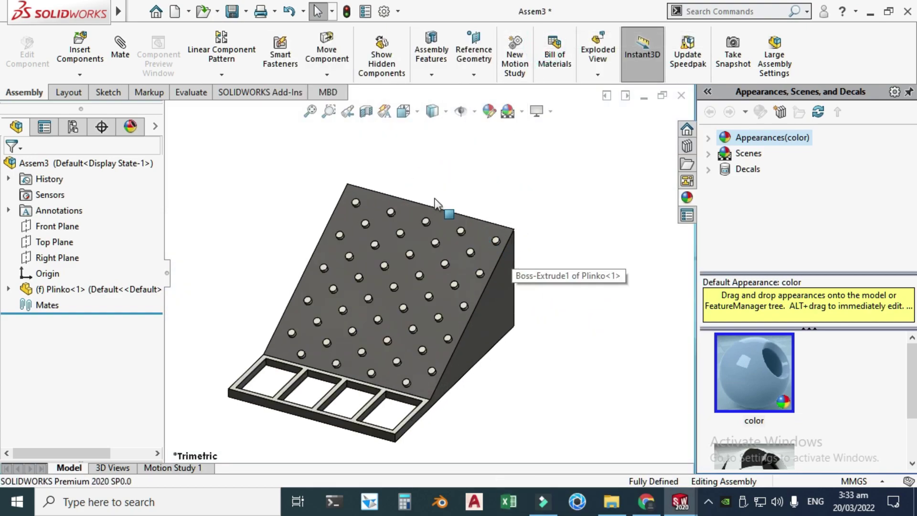
Insert the Disk part from the Plinko Game folder and place it in the empty space beside the board's upper end
left_click(90, 78)
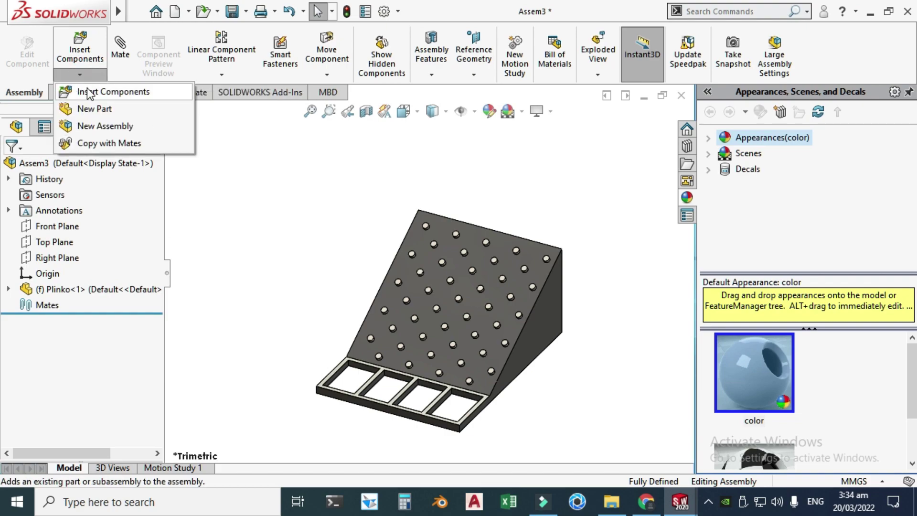
left_click(133, 93)
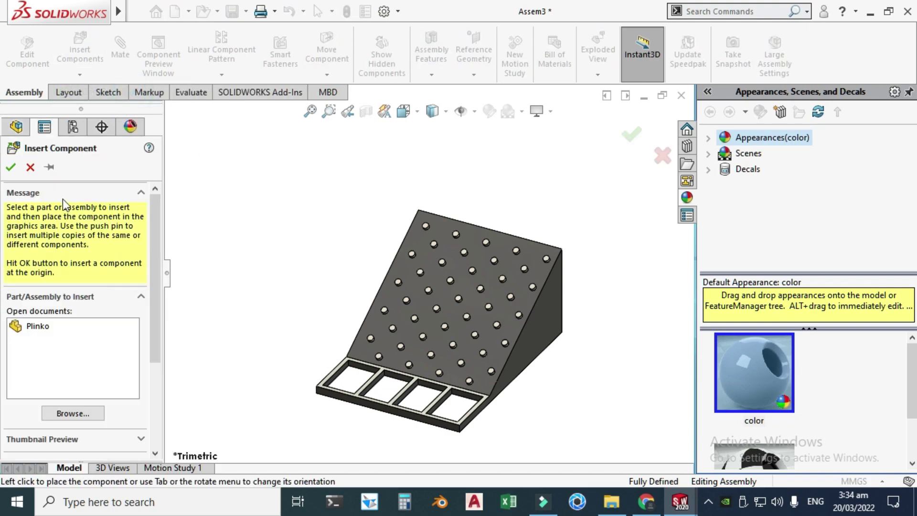
left_click(55, 414)
left_click(434, 143)
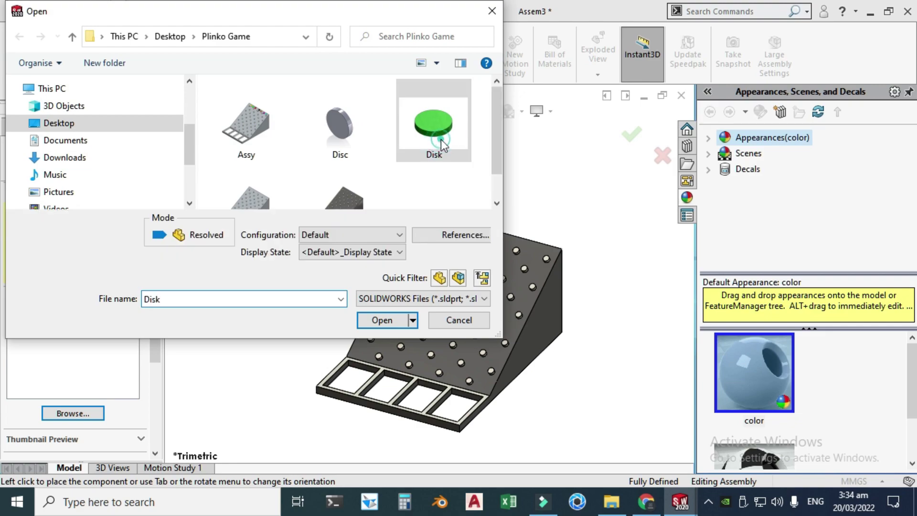
left_click(382, 321)
scroll(444, 224, "down", 3)
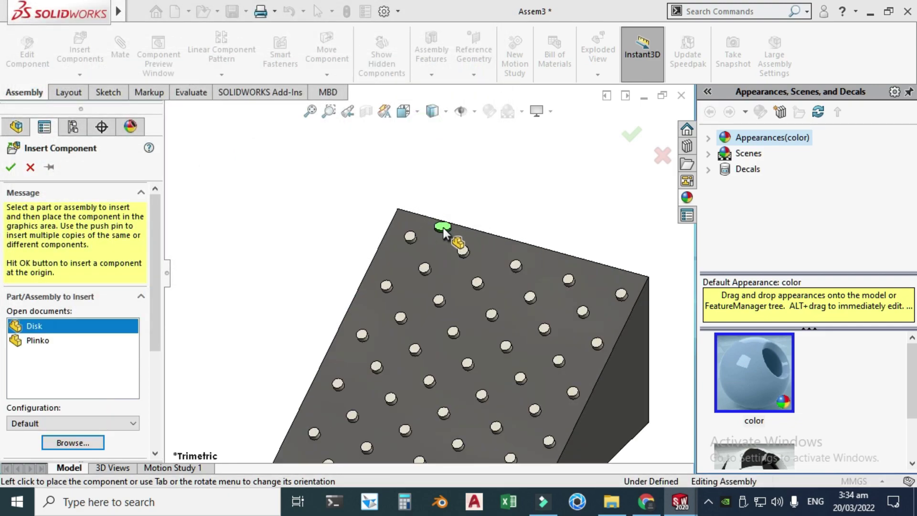
scroll(443, 228, "up", 5)
left_click(293, 235)
scroll(298, 237, "down", 3)
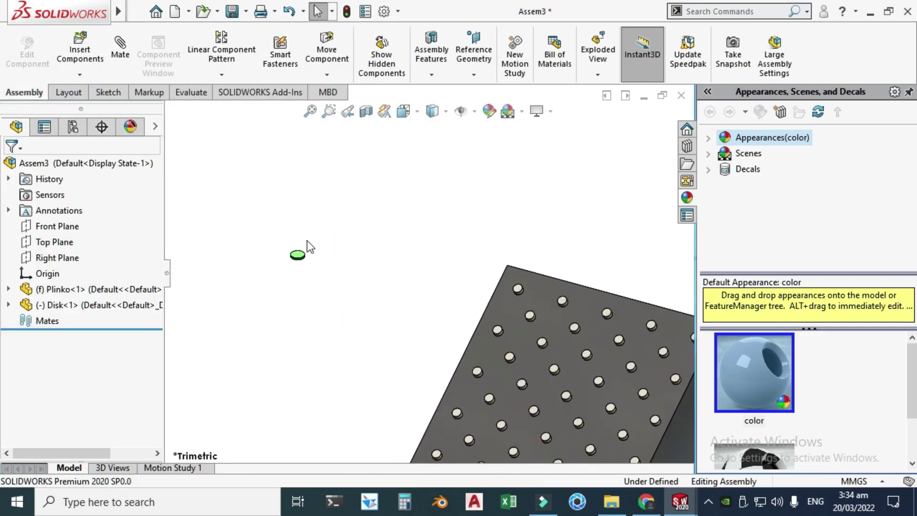
Move the disc freely a little lower beside the board
key("m")
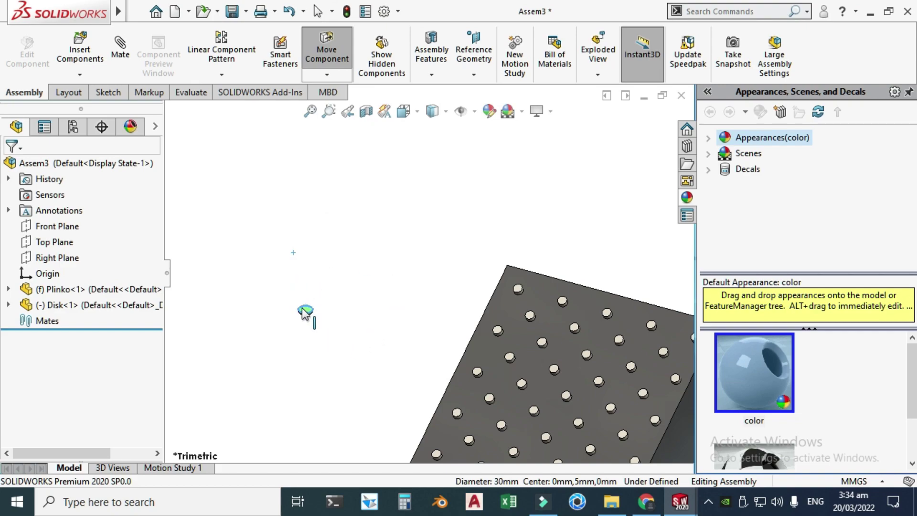
key("Escape")
scroll(426, 301, "up", 3)
scroll(496, 305, "down", 2)
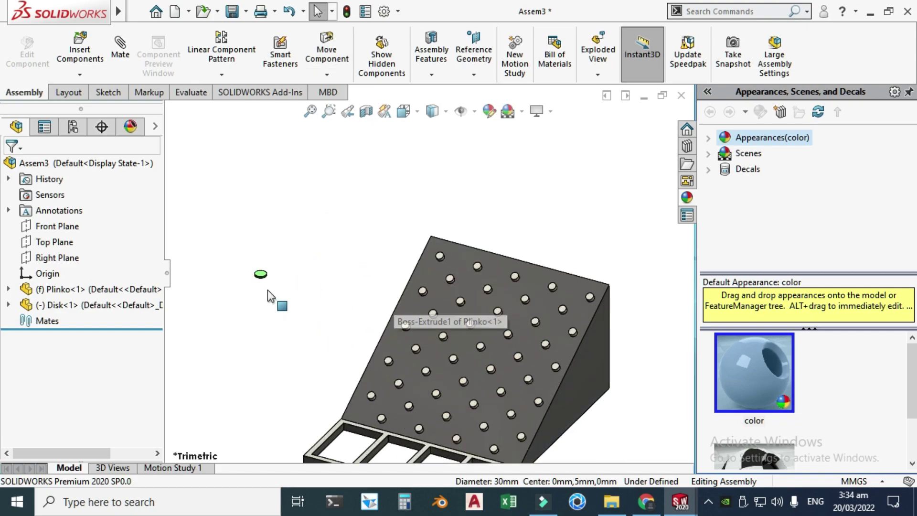
Mate the disc's underside coincident with the board's sloped face
scroll(322, 267, "down", 3)
scroll(362, 190, "up", 2)
right_click(363, 188)
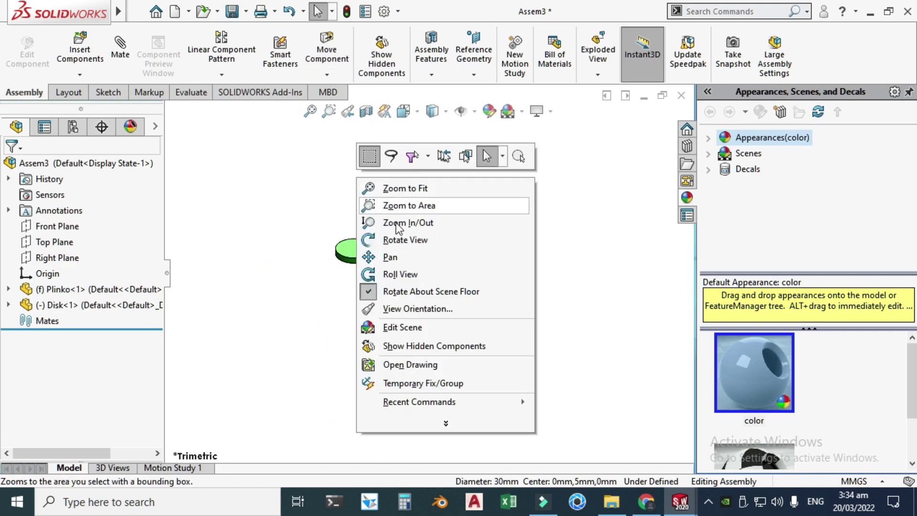
left_click(398, 222)
left_click_drag(403, 254, 365, 277)
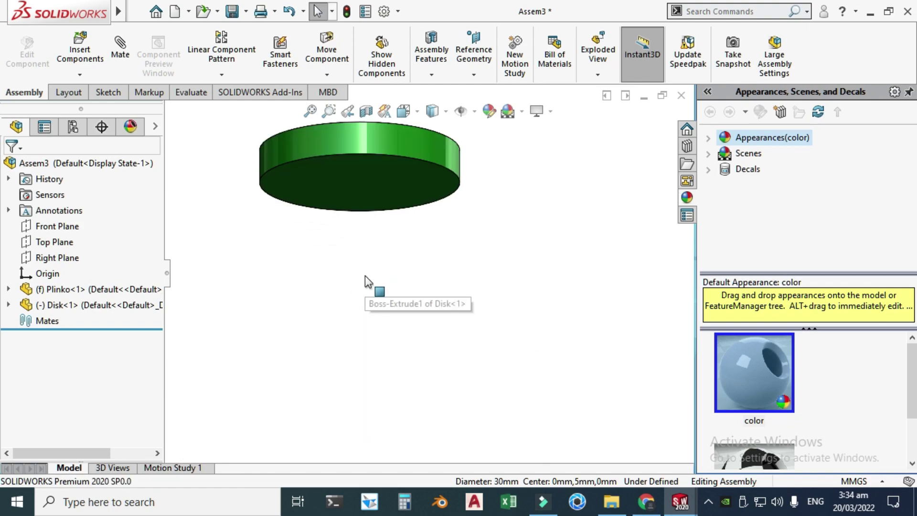
left_click(369, 191)
scroll(373, 193, "up", 6)
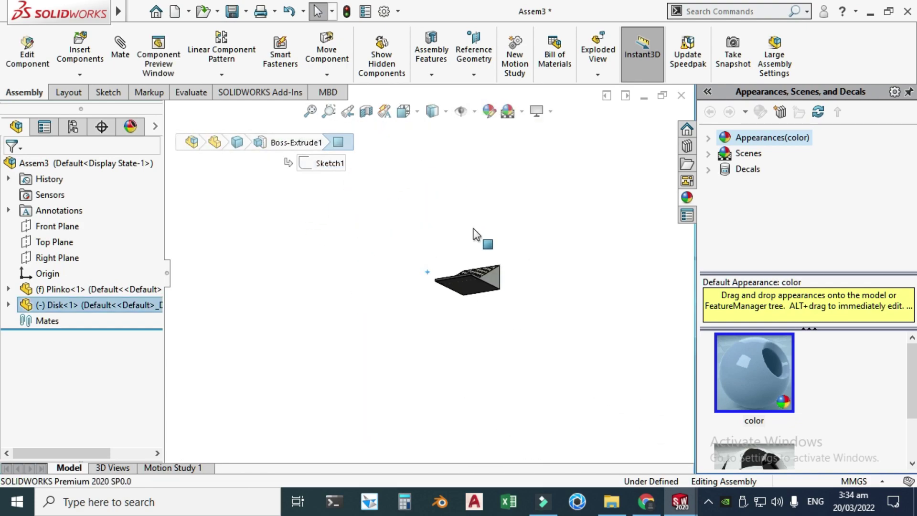
scroll(475, 229, "down", 10)
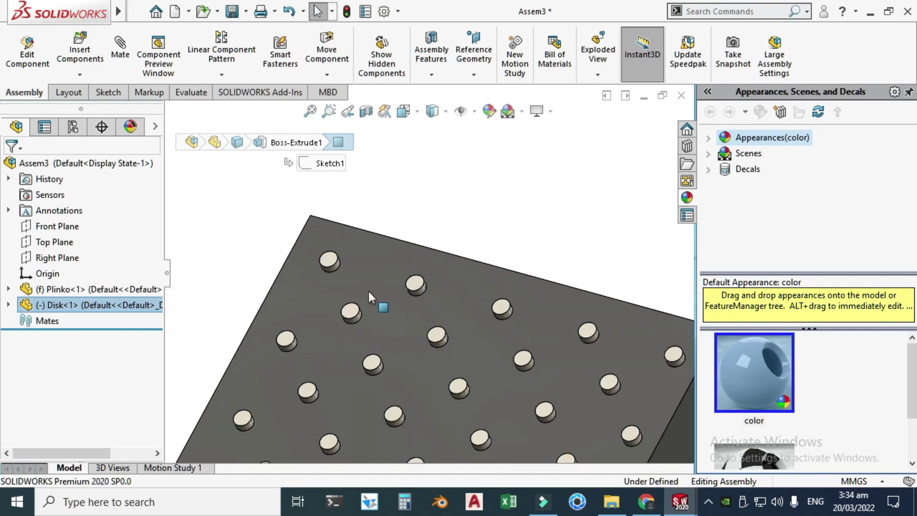
left_click(370, 277, "ctrl")
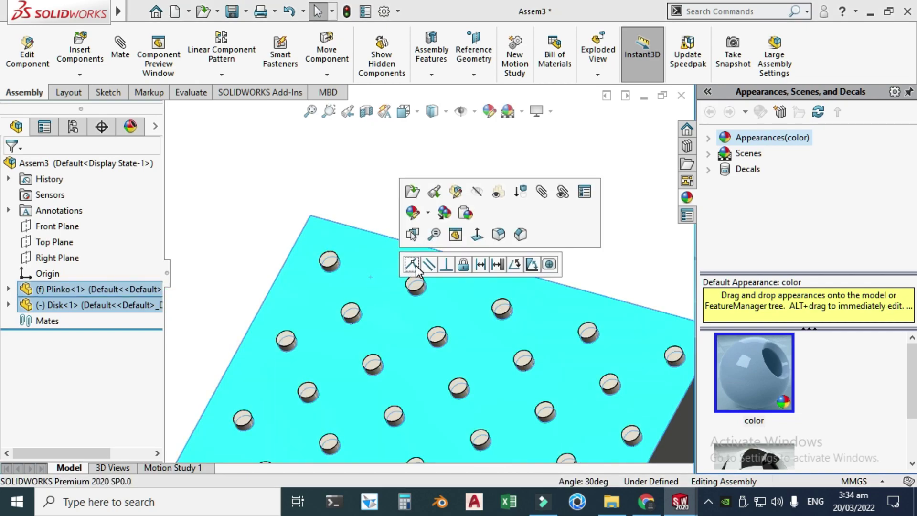
left_click(412, 265)
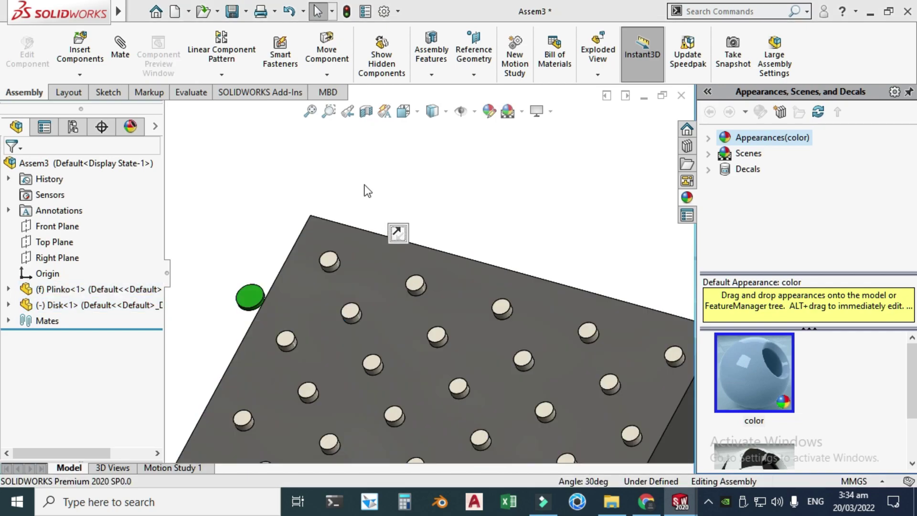
Slide the disc along the sloped face to between the first two pegs of the uppermost row
left_click(362, 182)
left_click_drag(250, 304, 392, 259)
scroll(419, 195, "up", 5)
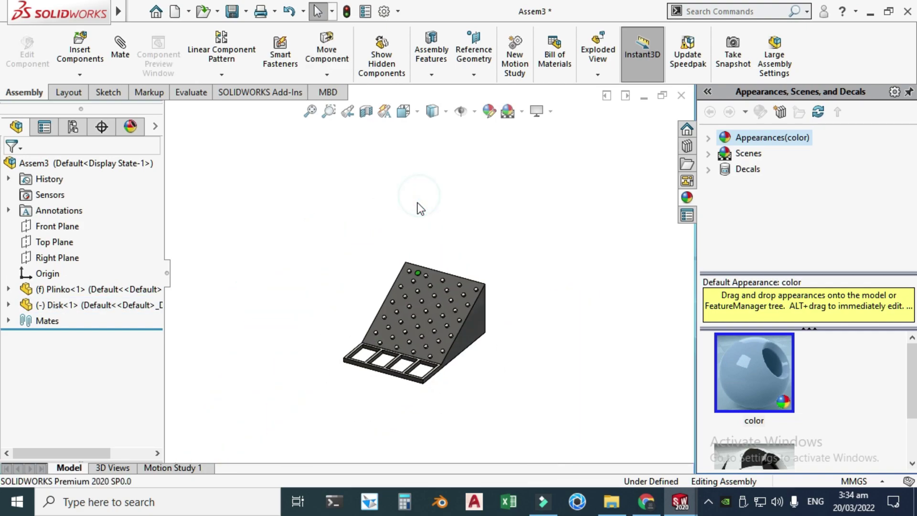
Examine from the right side view how the disc sits on the sloped face
right_click(433, 192)
left_click(473, 254)
left_click_drag(471, 252, 424, 159)
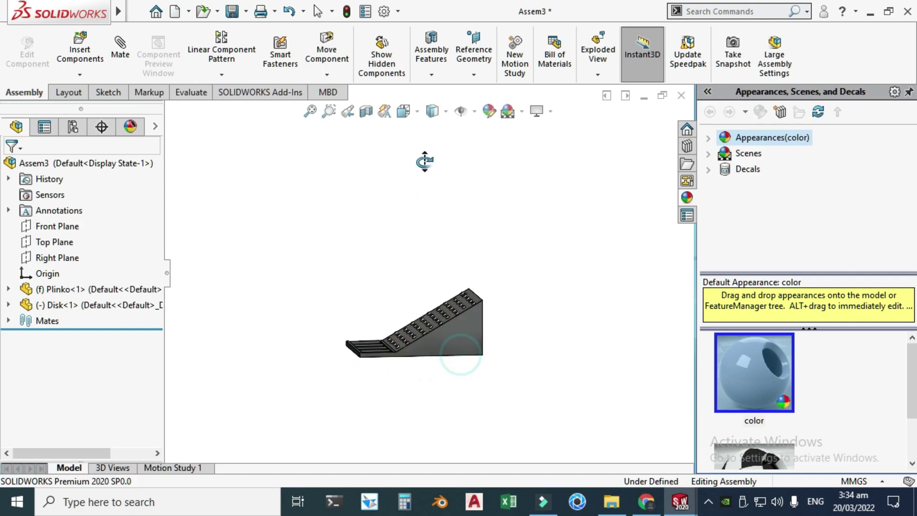
left_click(406, 113)
left_click(368, 371)
scroll(520, 211, "up", 4)
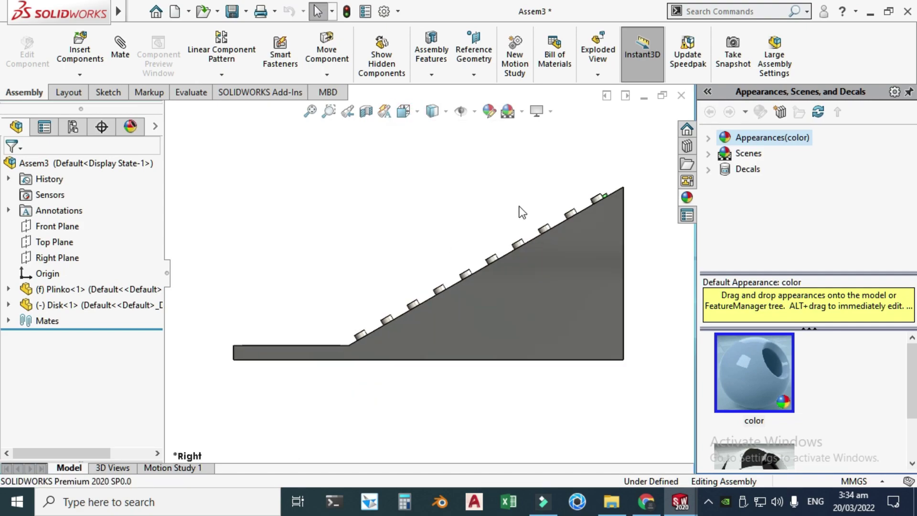
scroll(421, 220, "down", 3)
Examine the disc's position among the pegs from the top and from angled views
right_click(421, 220)
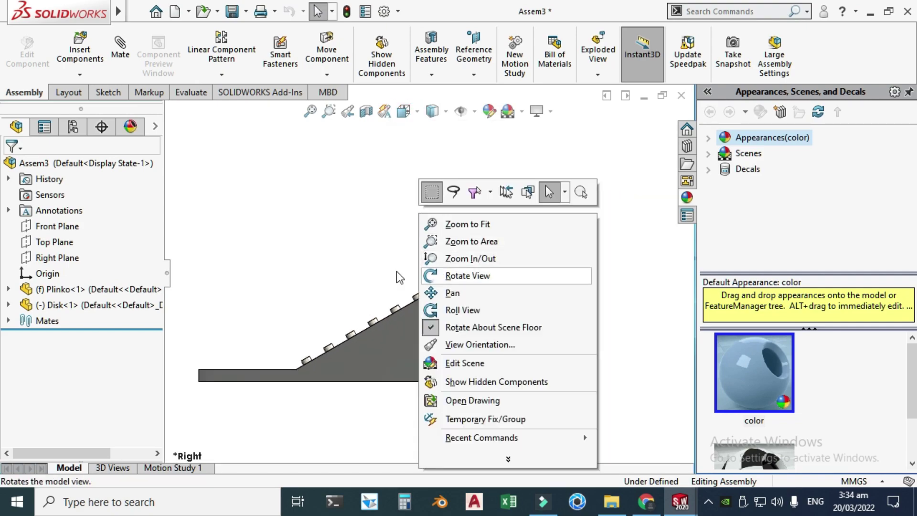
left_click(441, 274)
left_click_drag(290, 271, 368, 265)
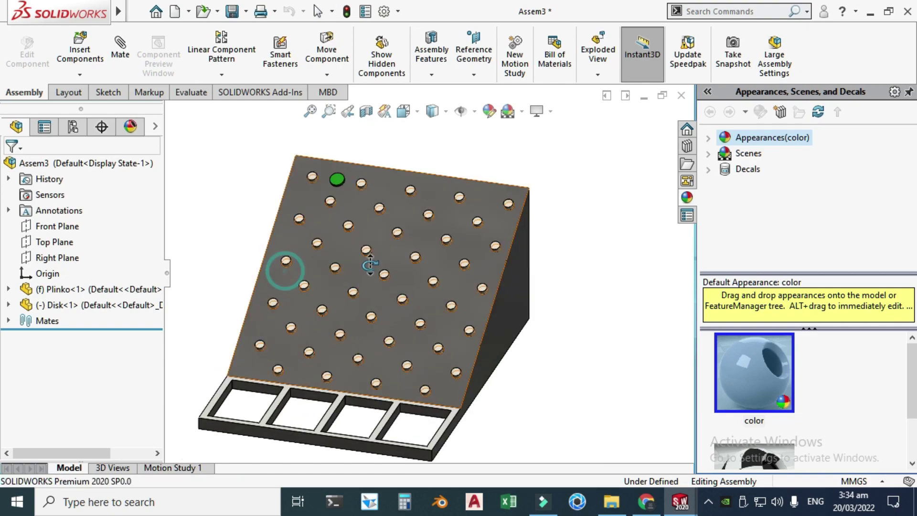
left_click(404, 111)
left_click(319, 230)
scroll(373, 163, "up", 3)
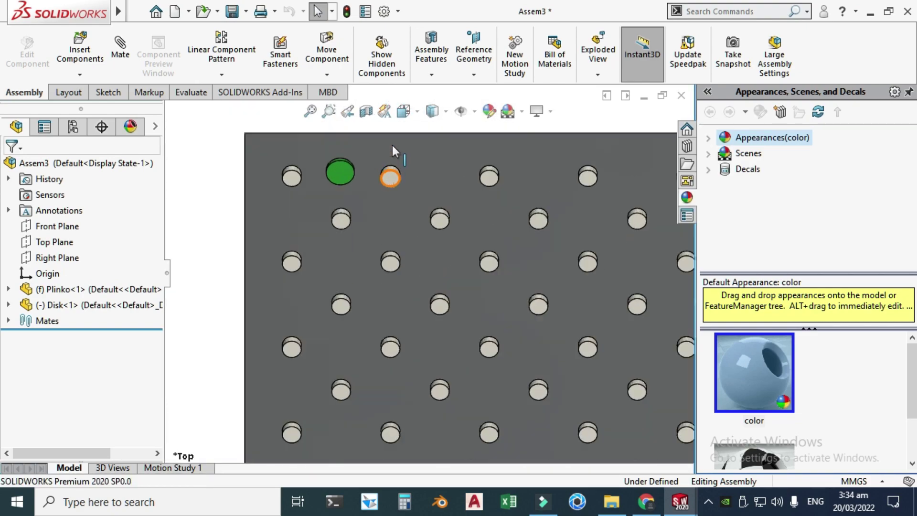
scroll(387, 164, "down", 5)
right_click(386, 168)
left_click(420, 229)
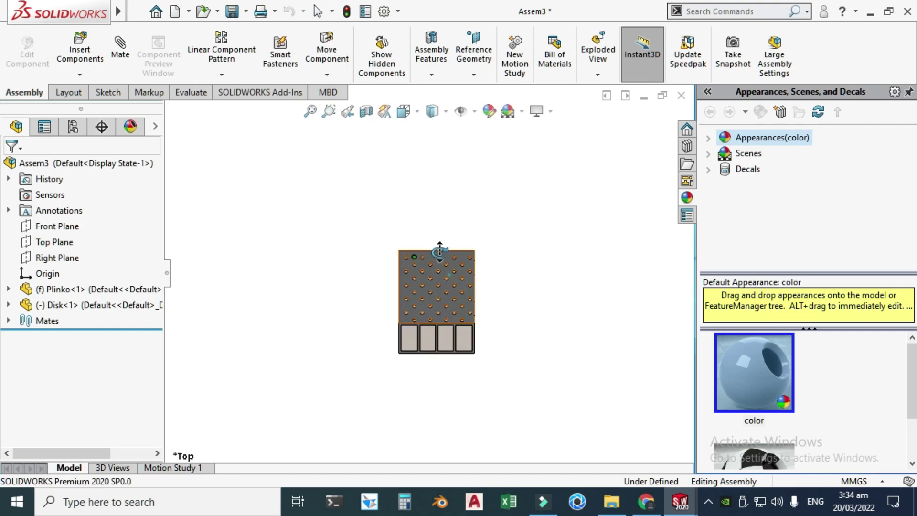
left_click_drag(436, 252, 448, 306)
scroll(466, 239, "up", 3)
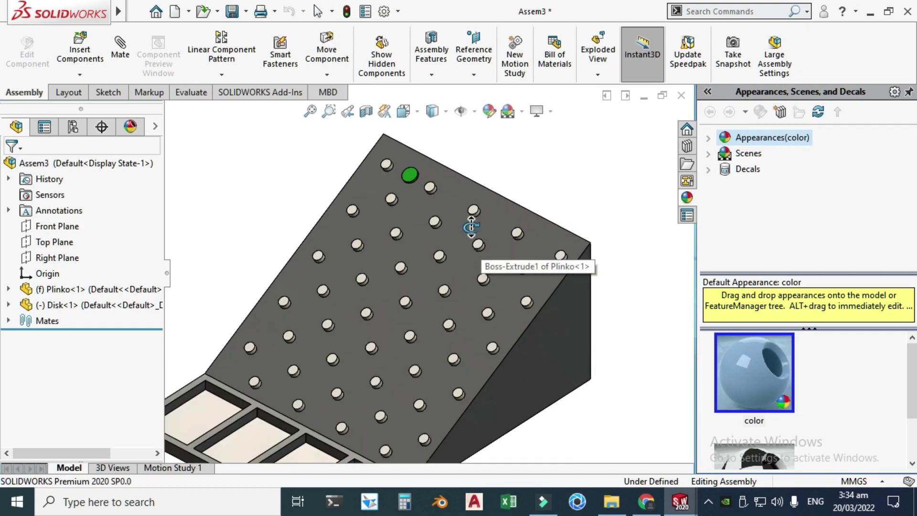
key("Escape")
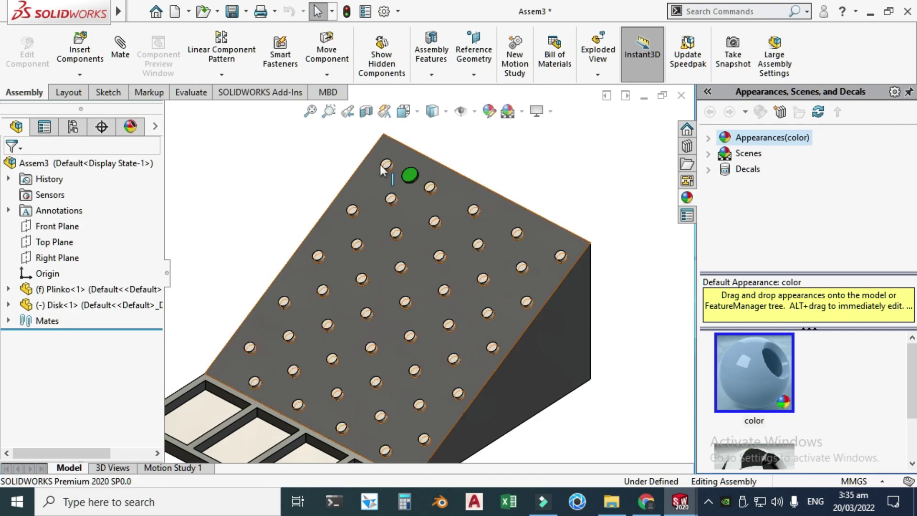
Set up Copy with Mates for the green disc, repeating its coincident mate on the board's sloped face
left_click(84, 80)
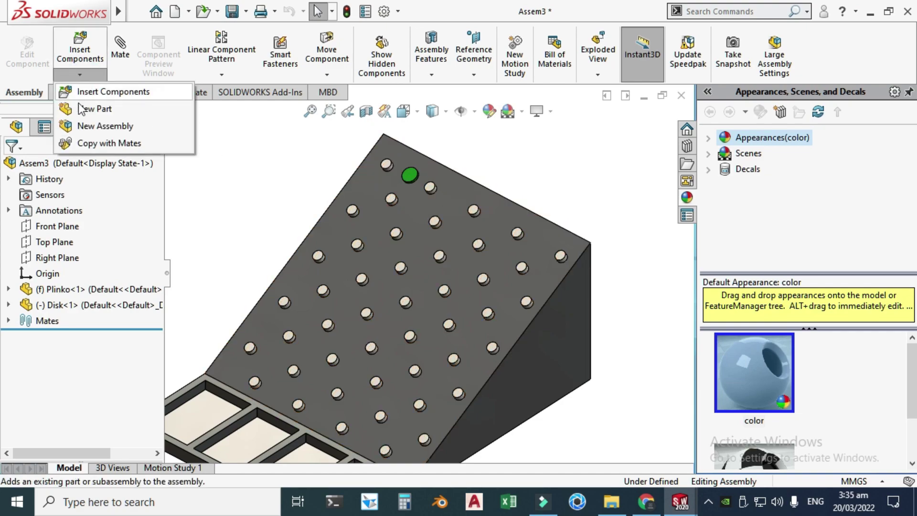
left_click(92, 145)
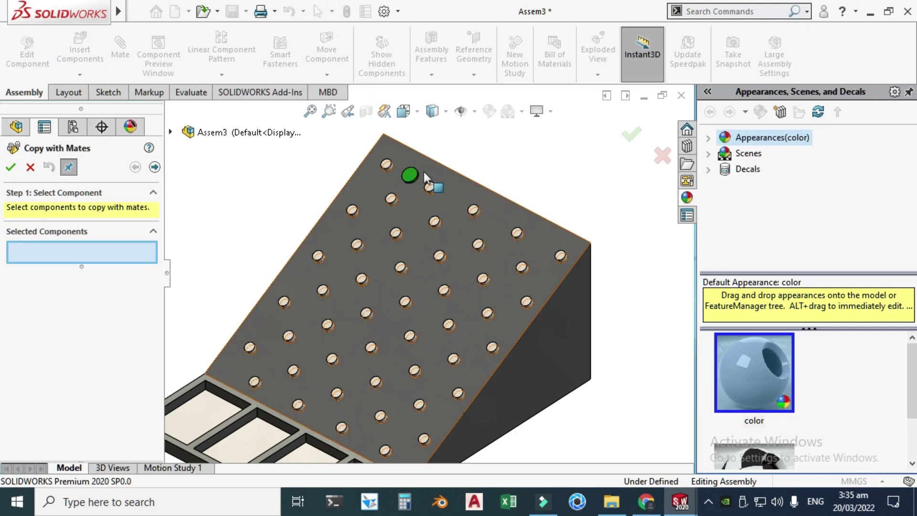
scroll(415, 177, "down", 3)
left_click(363, 227)
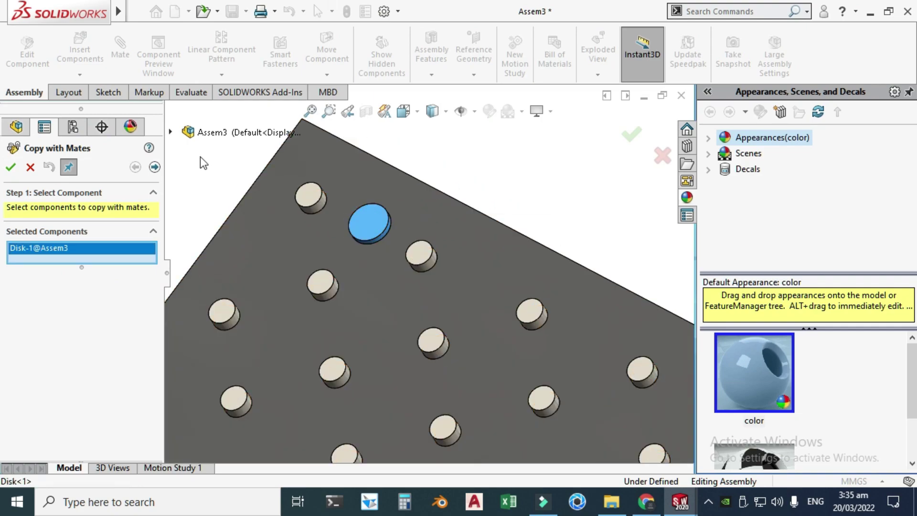
left_click(155, 166)
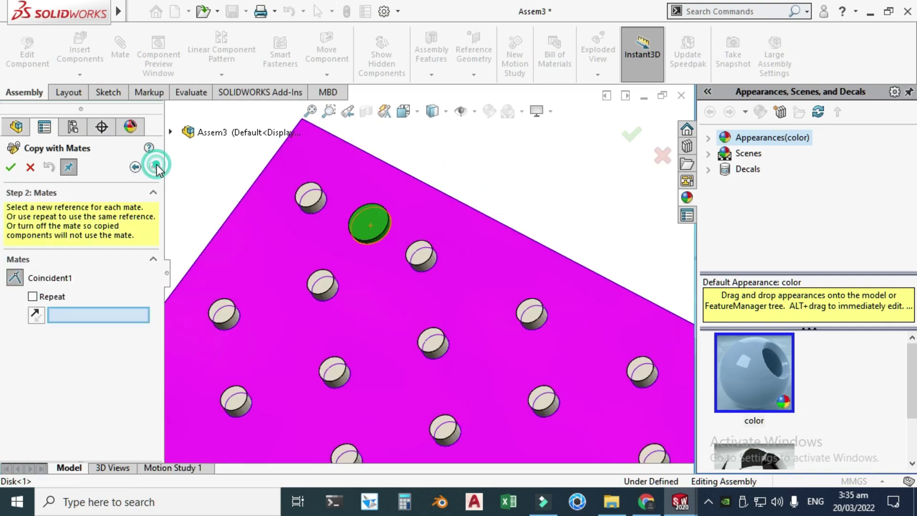
left_click(32, 296)
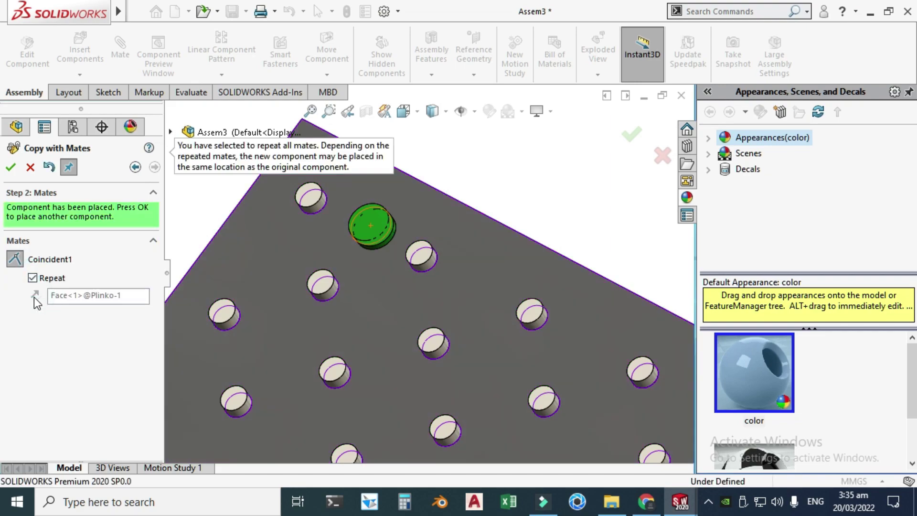
scroll(358, 193, "down", 3)
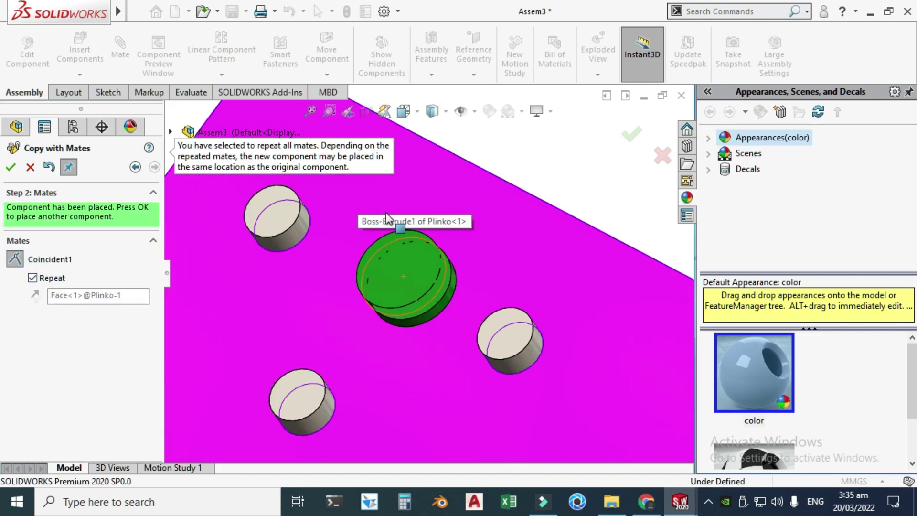
scroll(425, 258, "up", 6)
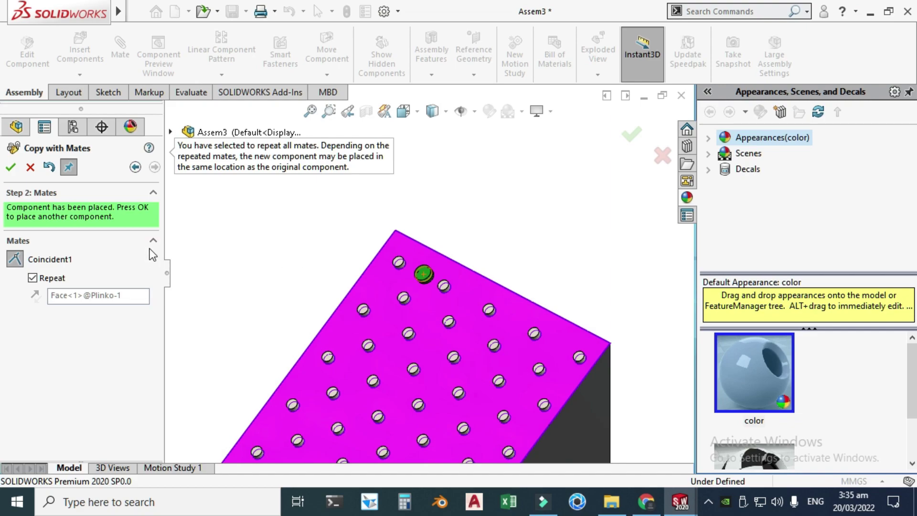
Place six mated copies of the disc and finish Copy with Mates
left_click(11, 168)
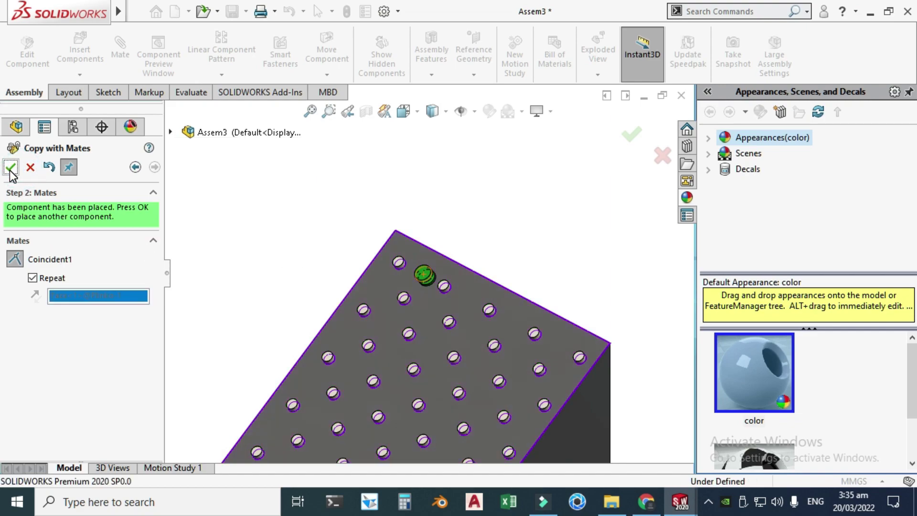
left_click(11, 168)
left_click(11, 168)
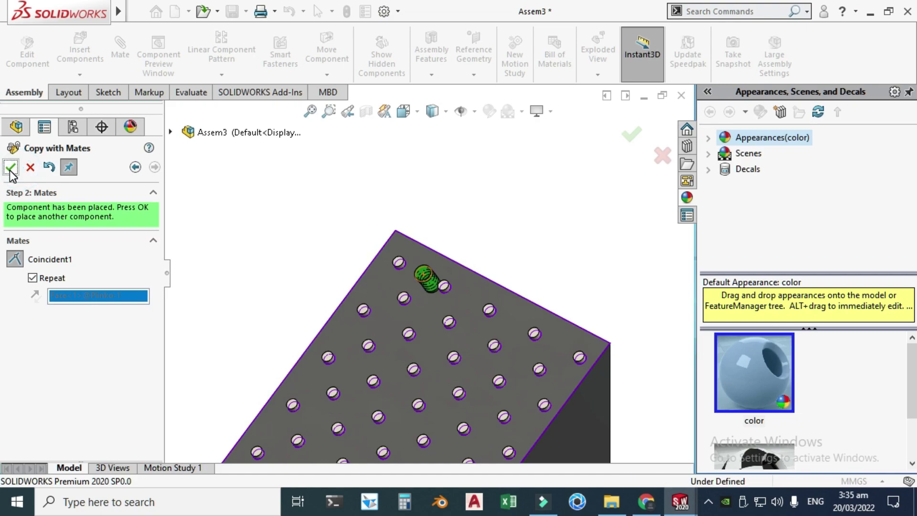
left_click(10, 169)
left_click(10, 168)
left_click(30, 168)
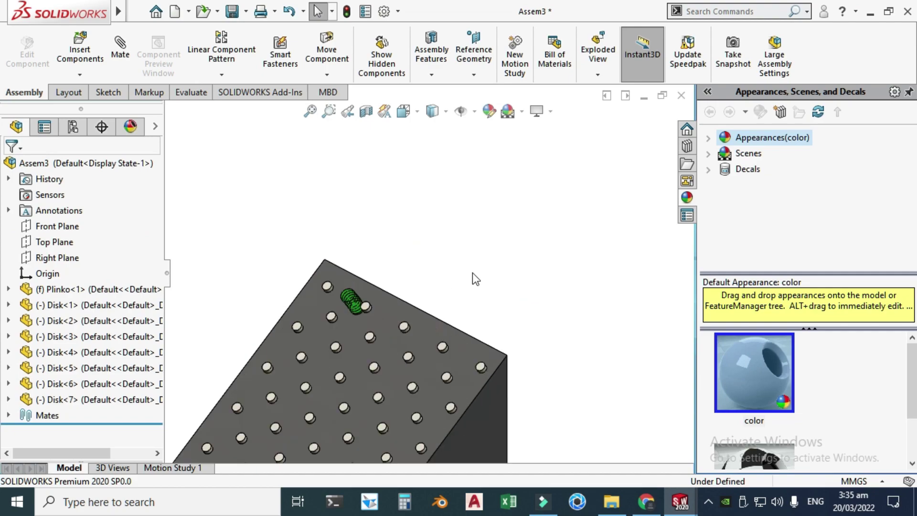
Spread the seven stacked discs out in a row along the upper edge of the sloped face
scroll(406, 349, "down", 3)
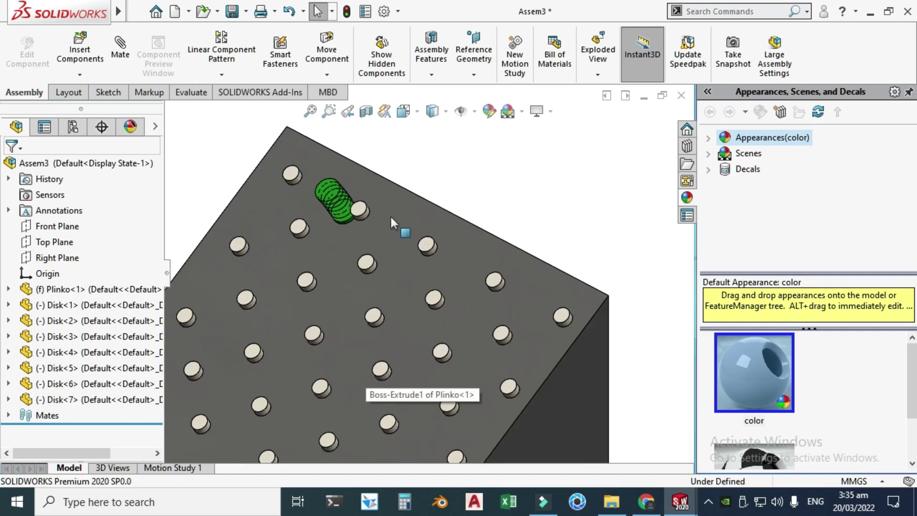
left_click_drag(342, 219, 554, 289)
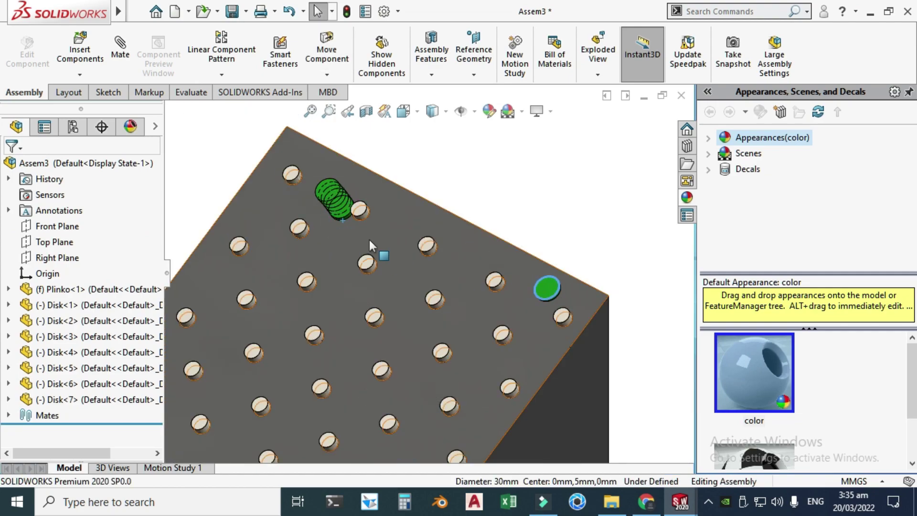
left_click_drag(336, 214, 502, 265)
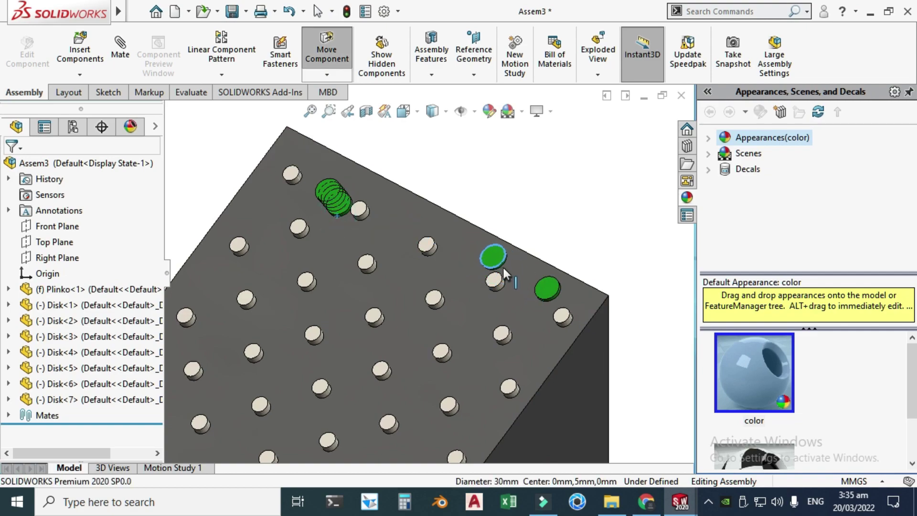
left_click_drag(332, 210, 478, 260)
left_click_drag(340, 206, 410, 221)
left_click_drag(339, 199, 317, 174)
key("Escape")
key("f")
left_click(466, 193)
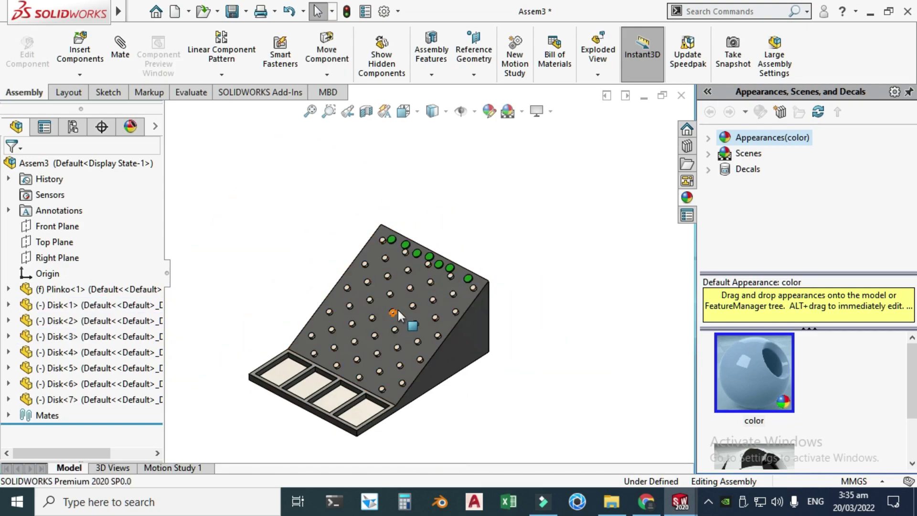
Color the first disc, beside the board's upper corner peg, bright green at component level
scroll(397, 310, "down", 2)
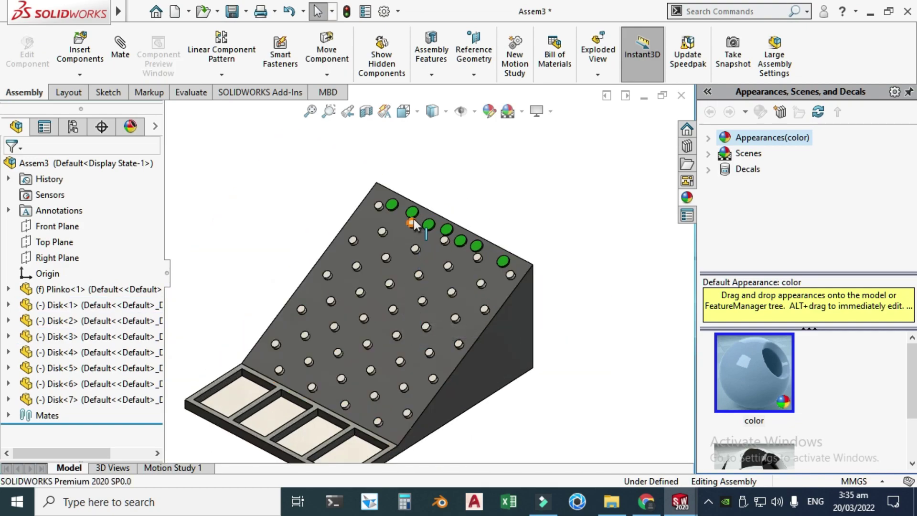
scroll(414, 219, "down", 3)
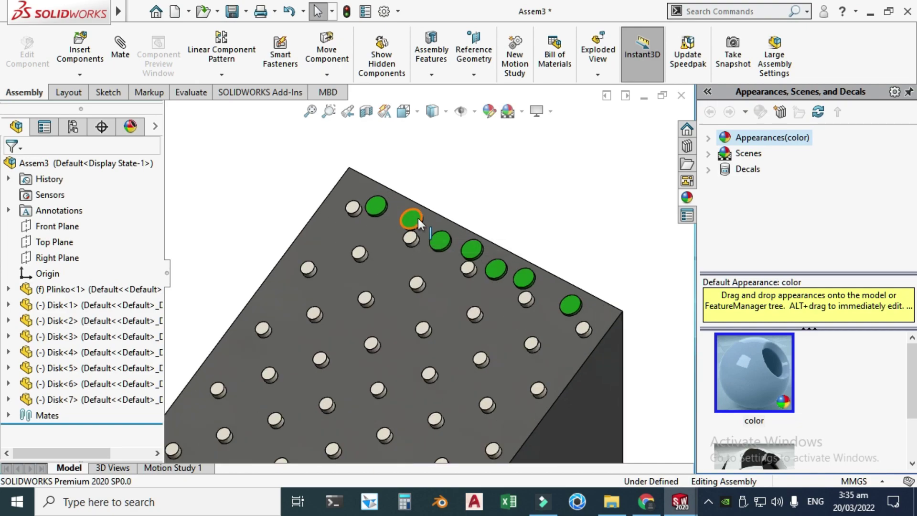
left_click(369, 207)
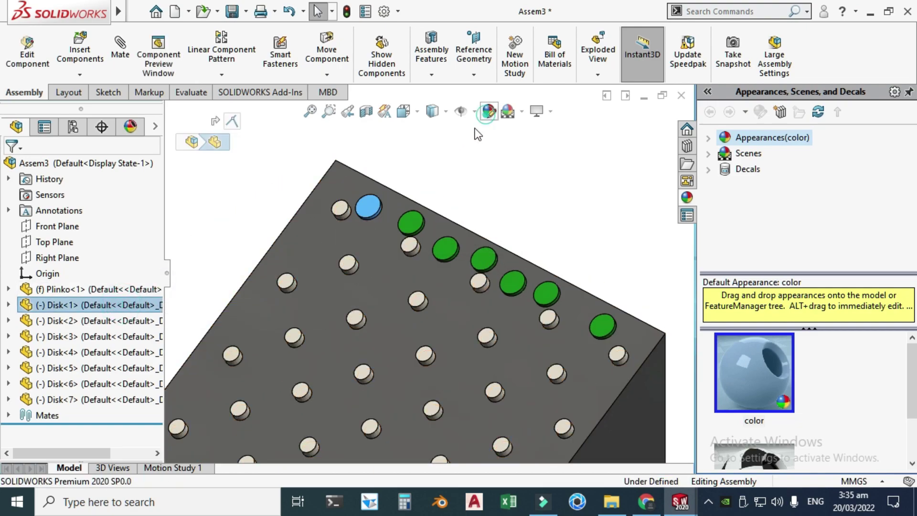
left_click(489, 112)
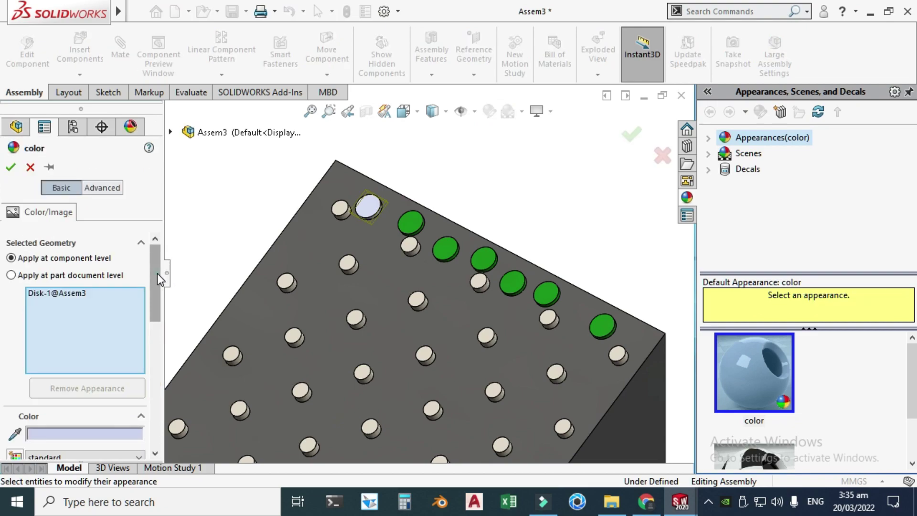
left_click_drag(156, 273, 154, 331)
left_click(73, 325)
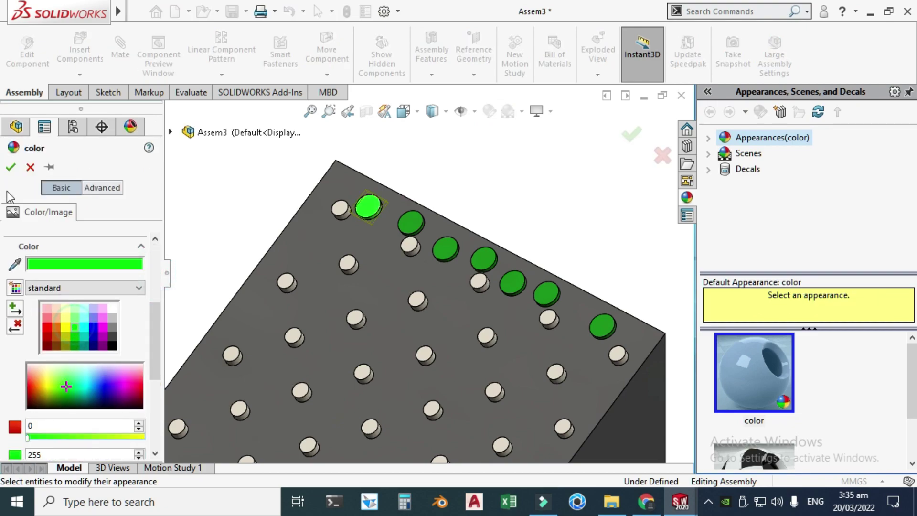
left_click(11, 167)
Color the second disc in the row, Disk<3>, yellow at component level
left_click(409, 224)
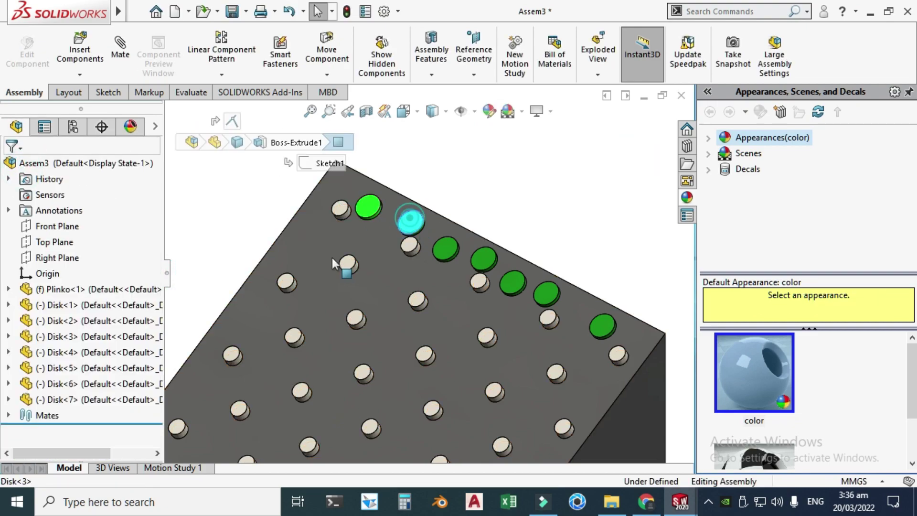
left_click(99, 329)
left_click(487, 111)
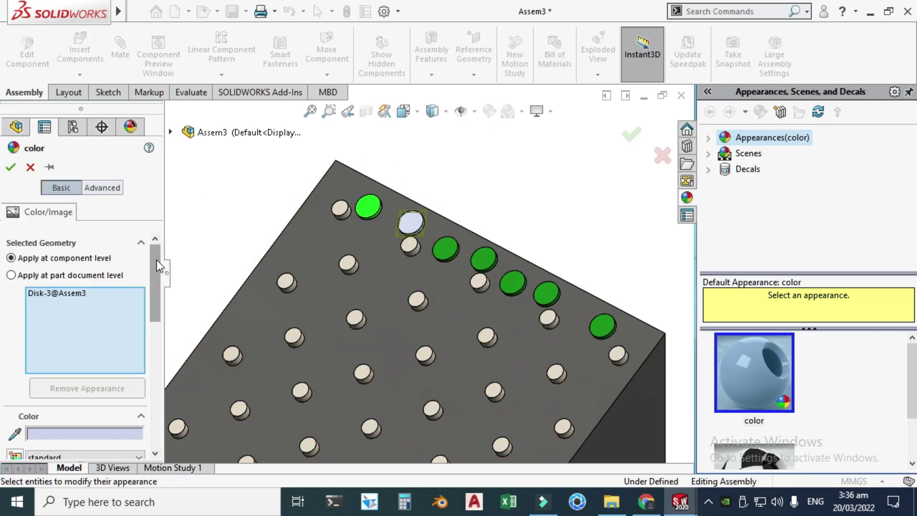
left_click_drag(157, 260, 150, 319)
left_click(64, 328)
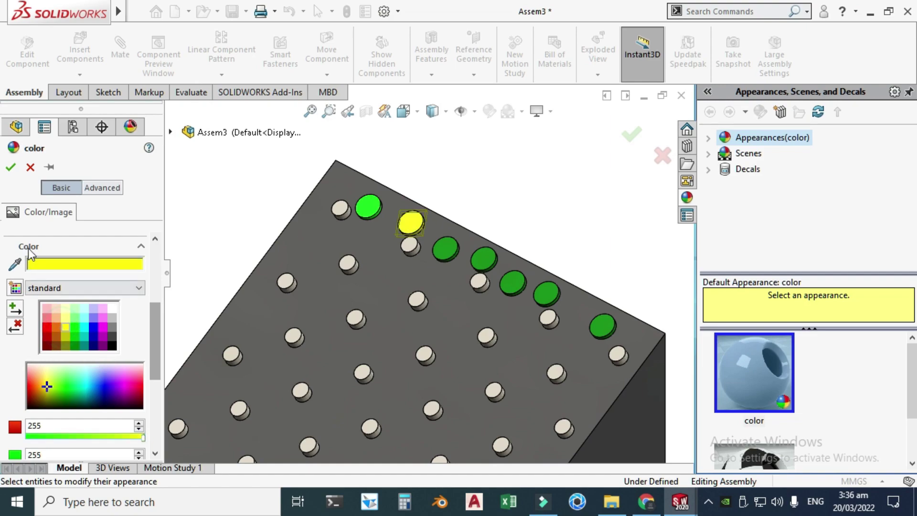
left_click(11, 166)
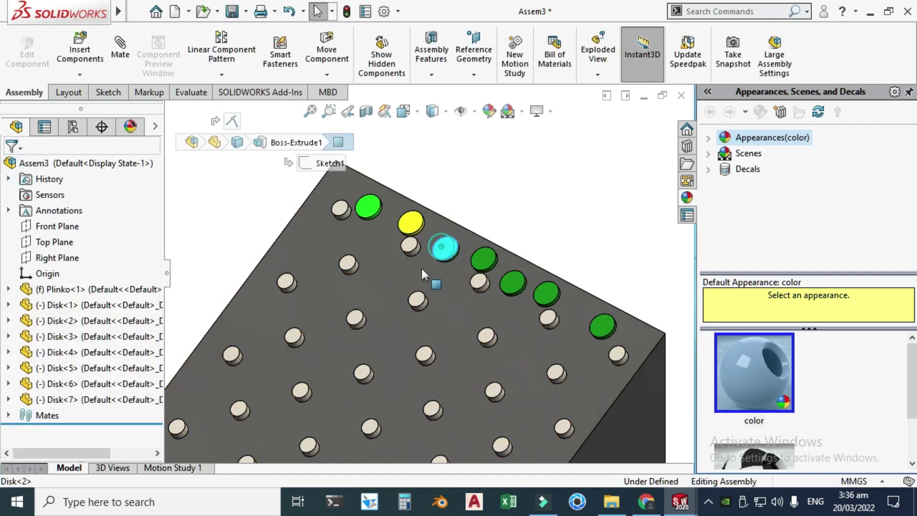
Color the third disc in the row, Disk<2>, magenta at component level
left_click(120, 320)
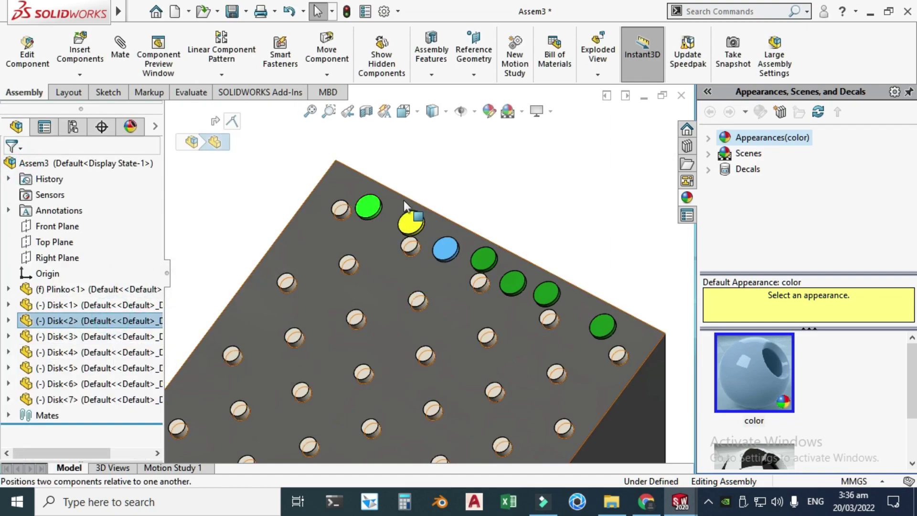
left_click(487, 113)
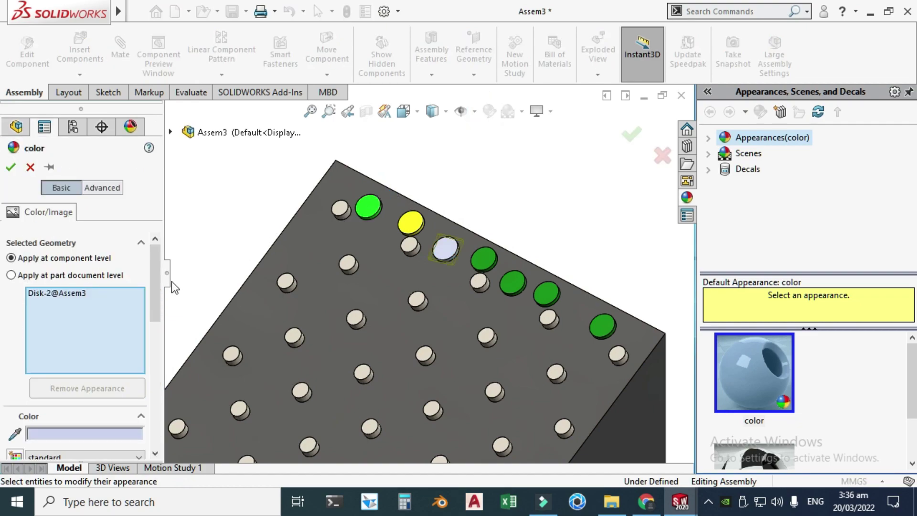
left_click_drag(158, 273, 159, 337)
left_click(104, 322)
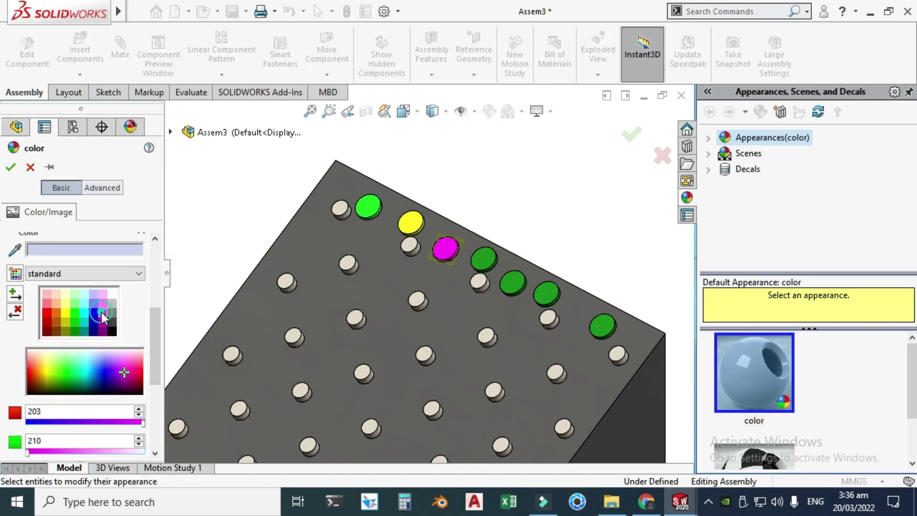
left_click(10, 167)
left_click(223, 168)
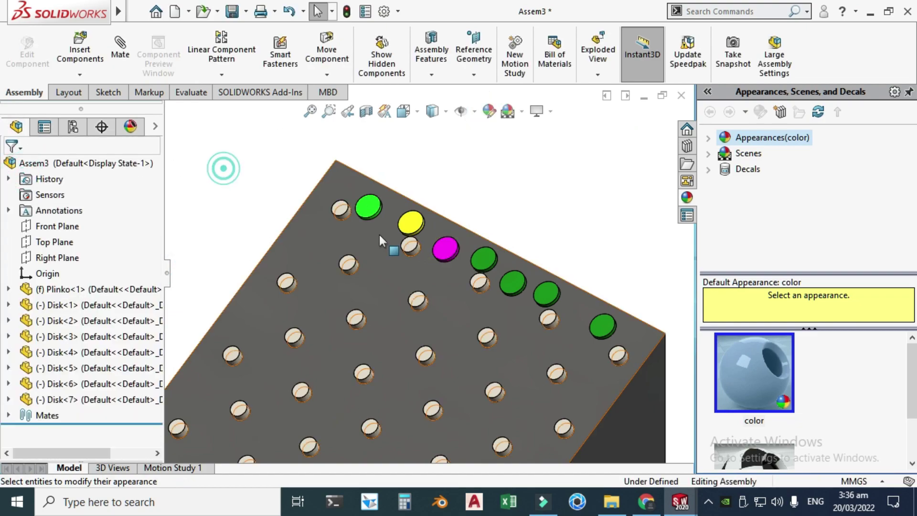
Color the fourth disc in the row, Disk<5>, cyan at component level
left_click(486, 257)
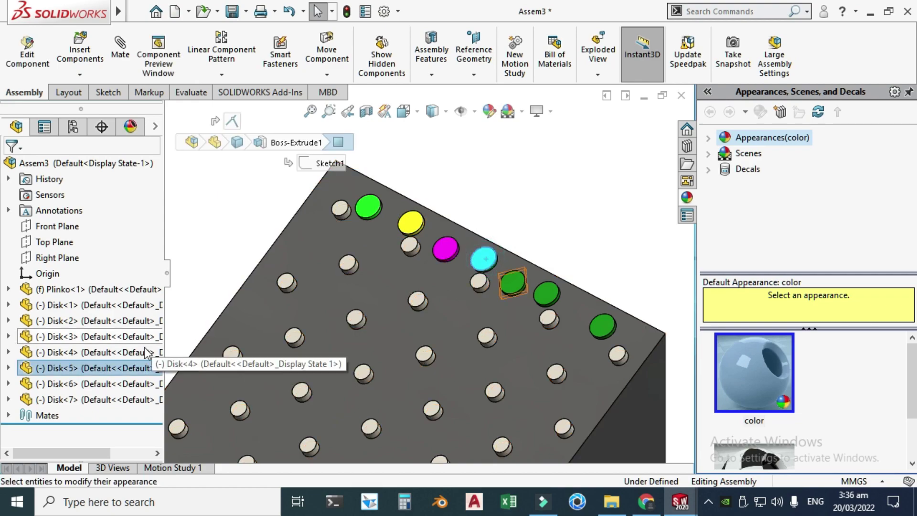
left_click(489, 111)
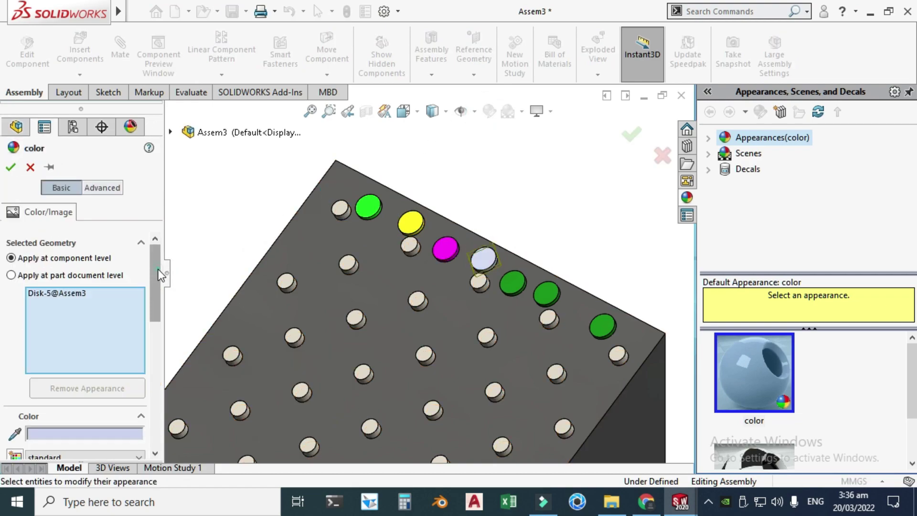
left_click_drag(156, 270, 157, 318)
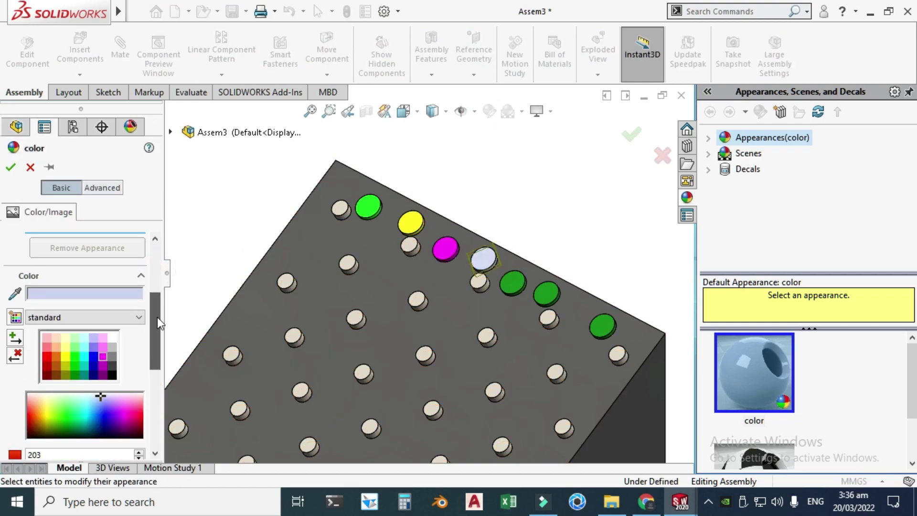
left_click(84, 359)
left_click(10, 167)
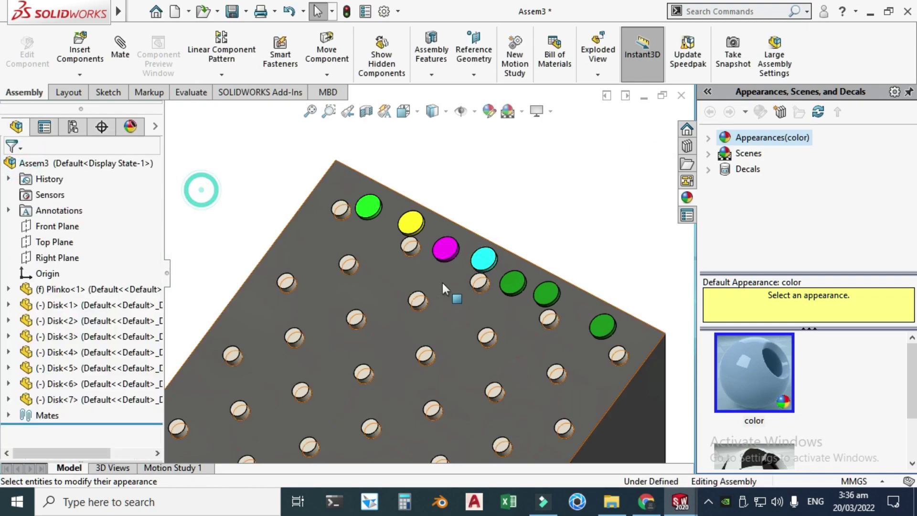
Color the fifth disc in the row, Disk<4>, white at component level
left_click(514, 286)
left_click(82, 347)
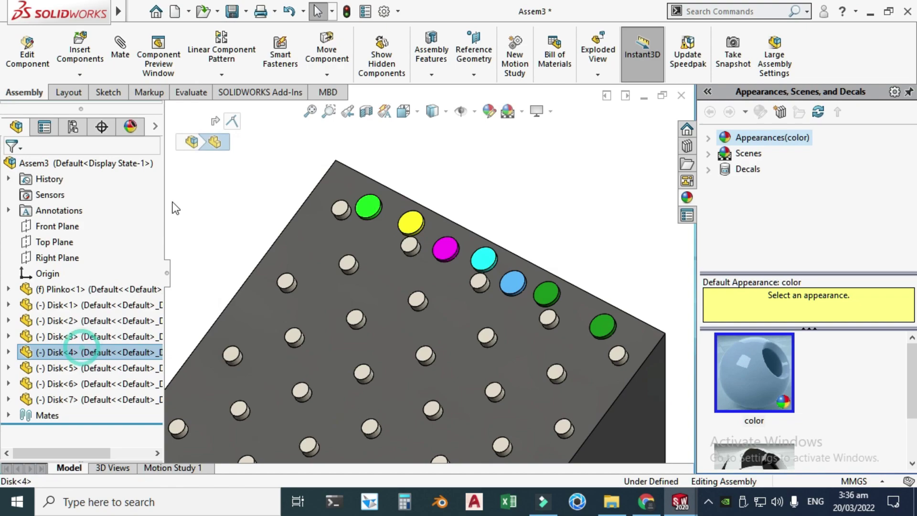
left_click(489, 112)
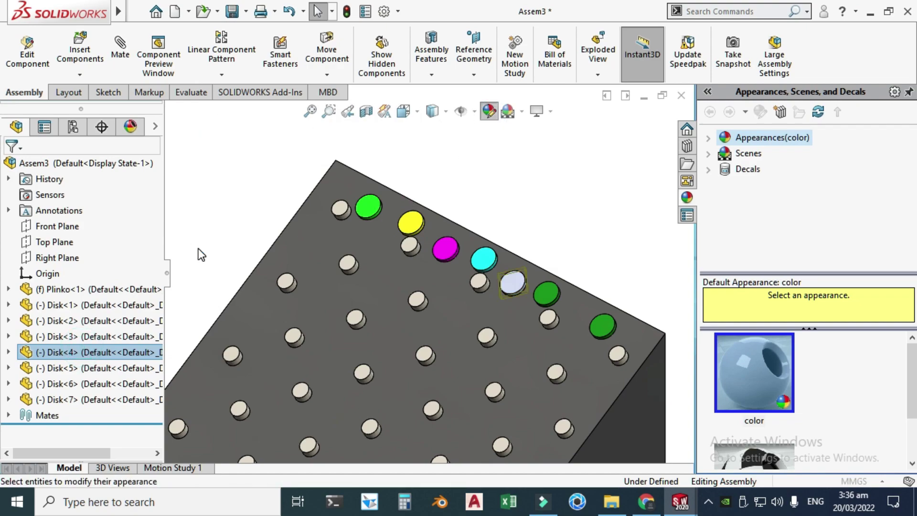
scroll(162, 289, "down", 5)
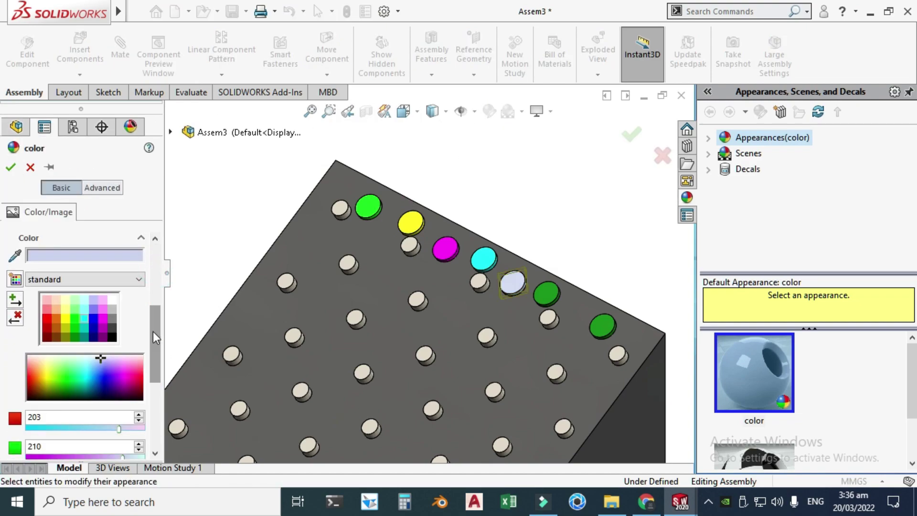
left_click(11, 166)
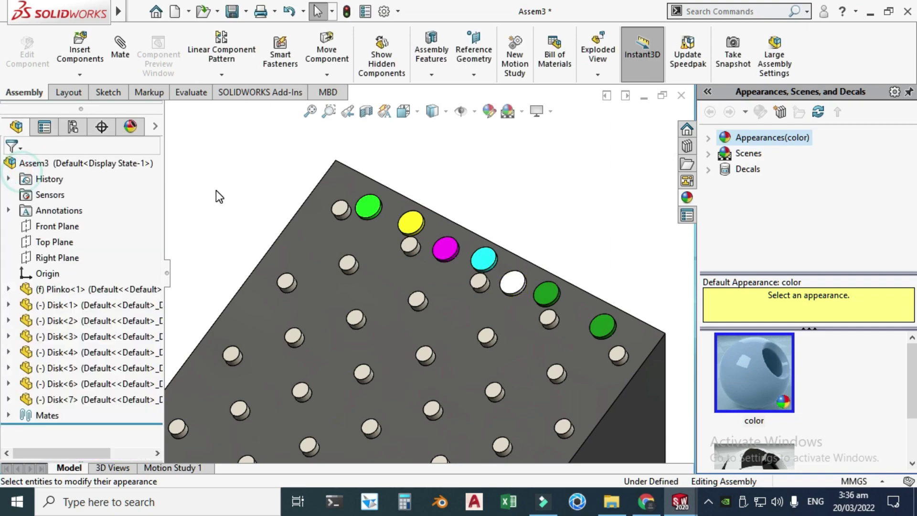
Color the sixth disc in the row, Disk<6>, black at component level
left_click(62, 384)
left_click(489, 112)
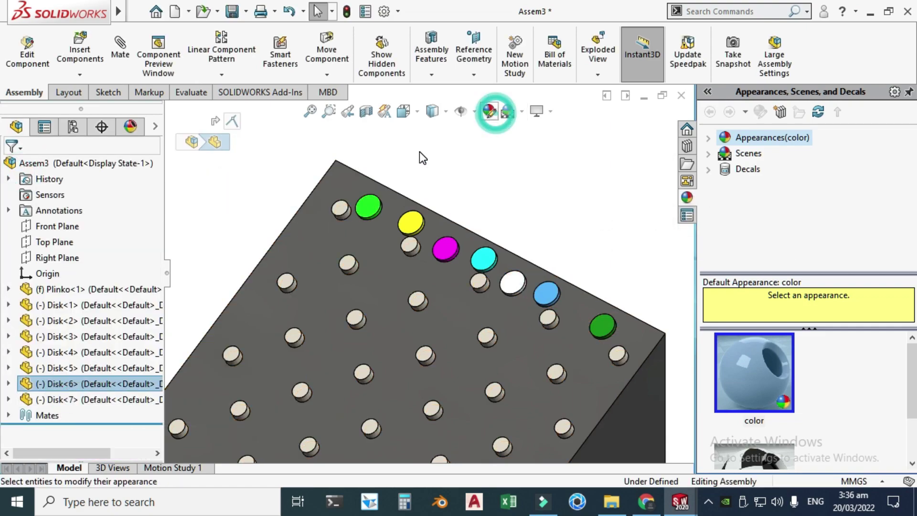
scroll(157, 266, "down", 5)
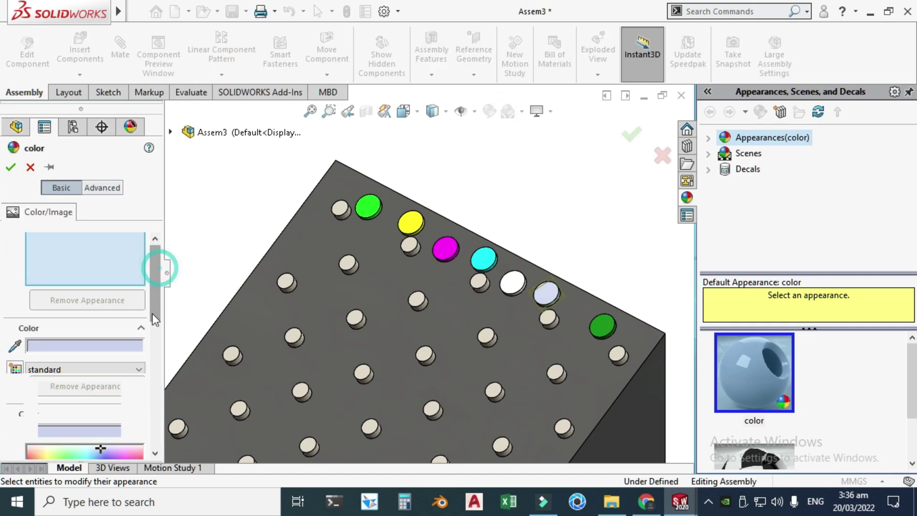
left_click(113, 347)
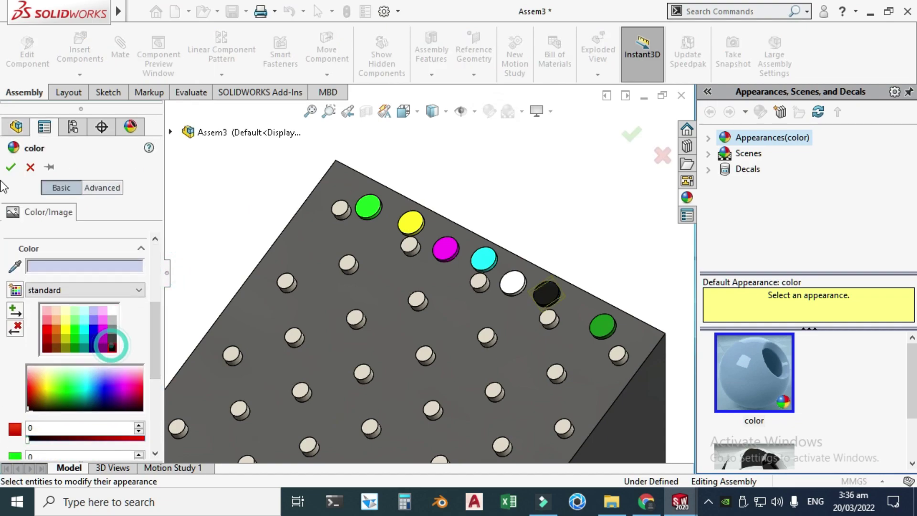
left_click(10, 167)
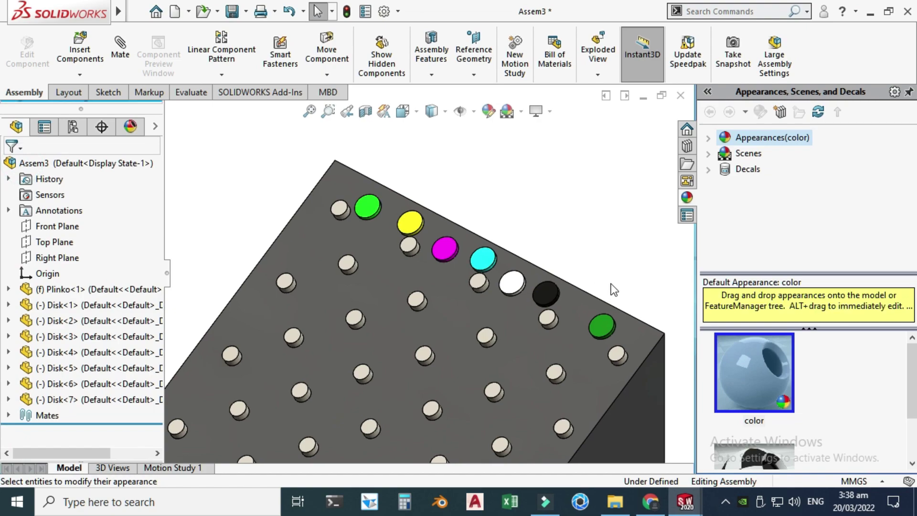
Color the seventh disc in the row, Disk<7>, red at component level
left_click(603, 325)
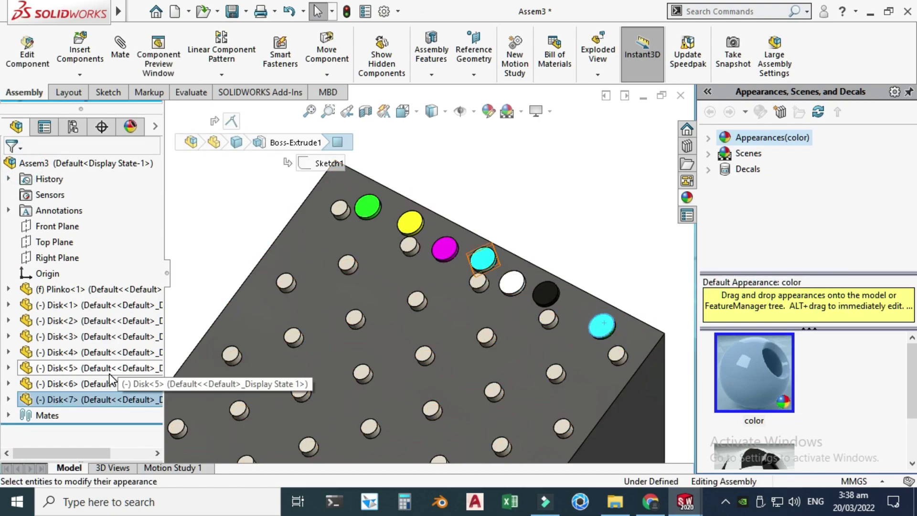
left_click(507, 111)
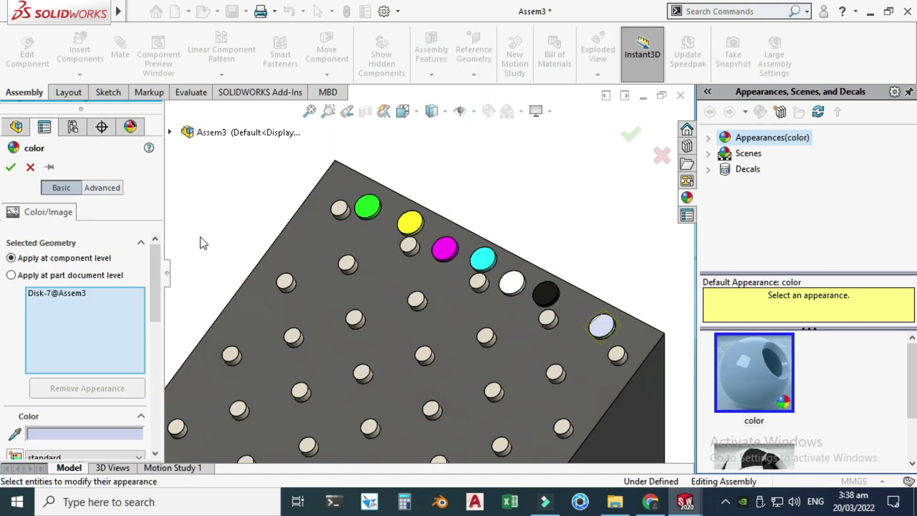
left_click_drag(159, 259, 154, 332)
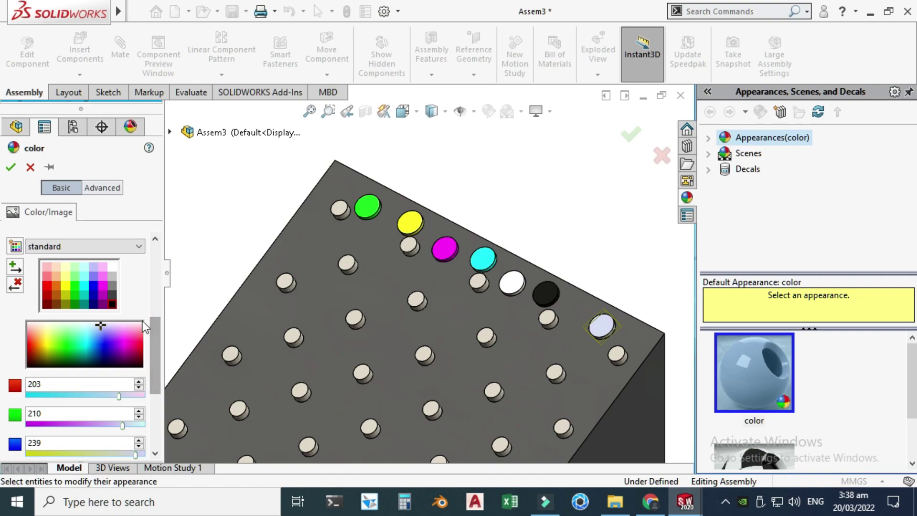
left_click(47, 289)
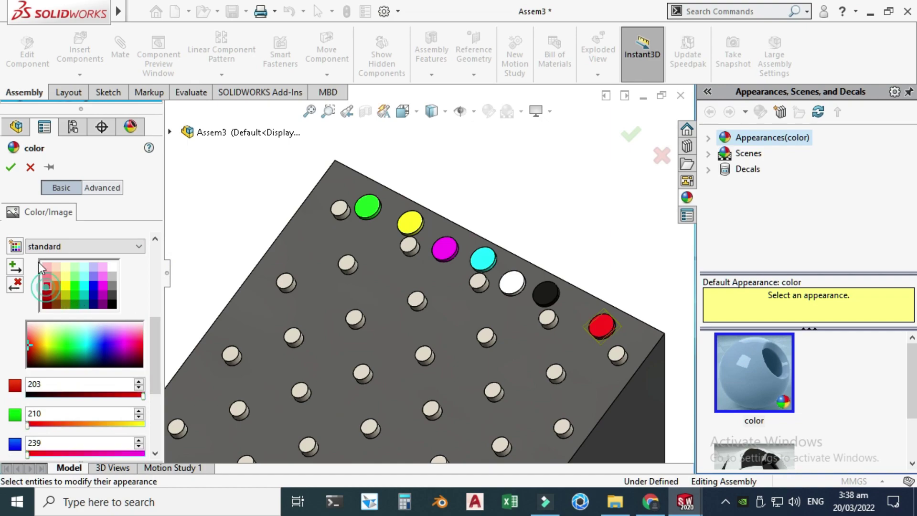
left_click(10, 167)
left_click(247, 174)
scroll(331, 191, "up", 5)
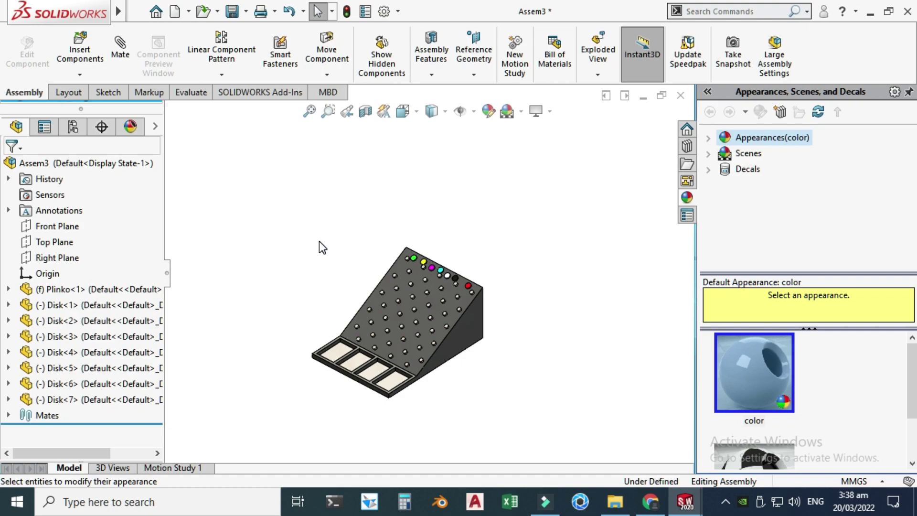
Suppress all seven coincident mates, Coincident1 through Coincident7, in Motion Study 1
left_click(182, 467)
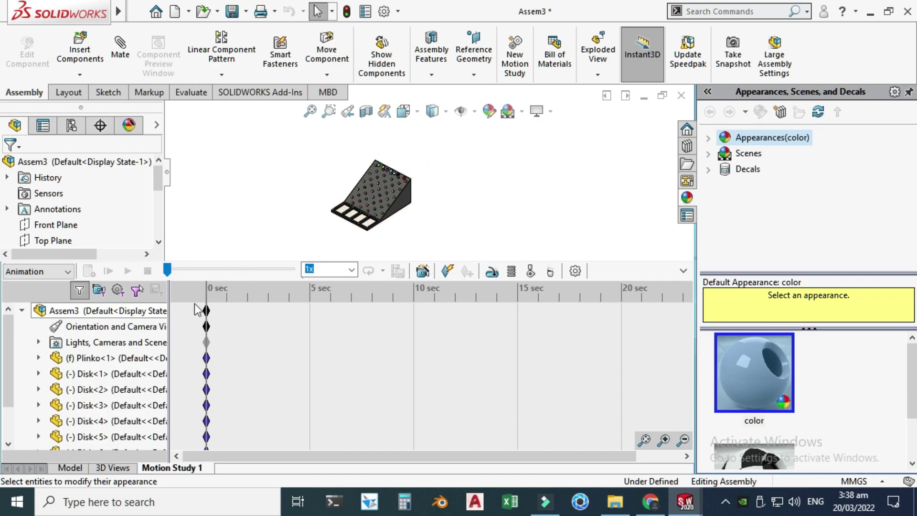
scroll(43, 421, "down", 3)
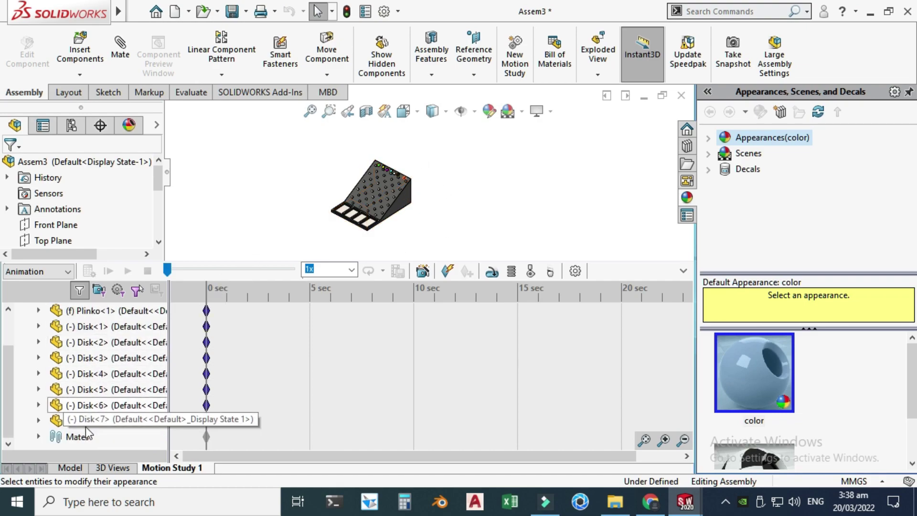
left_click(38, 437)
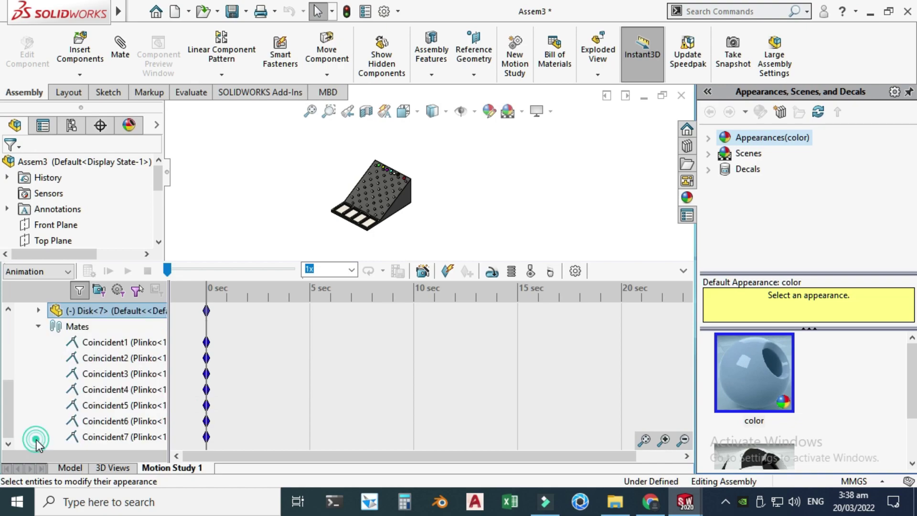
left_click(116, 345)
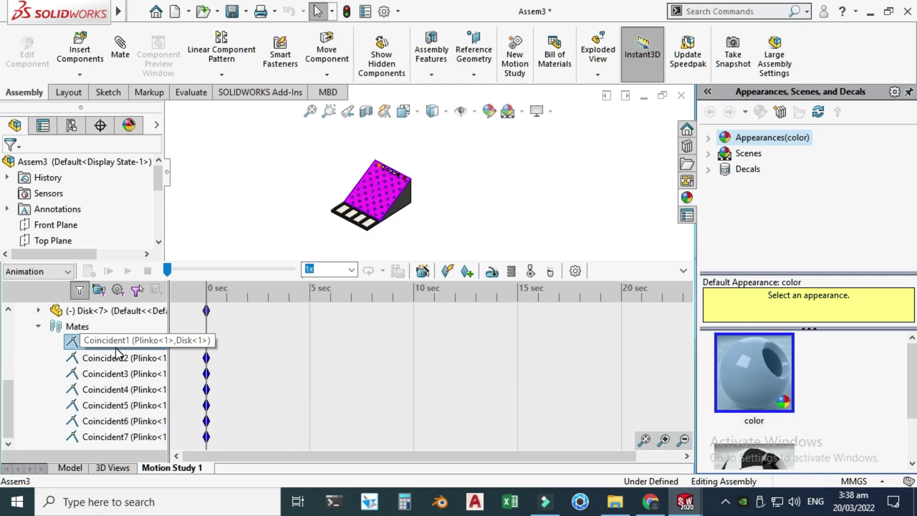
left_click(111, 440, "shift")
right_click(111, 440)
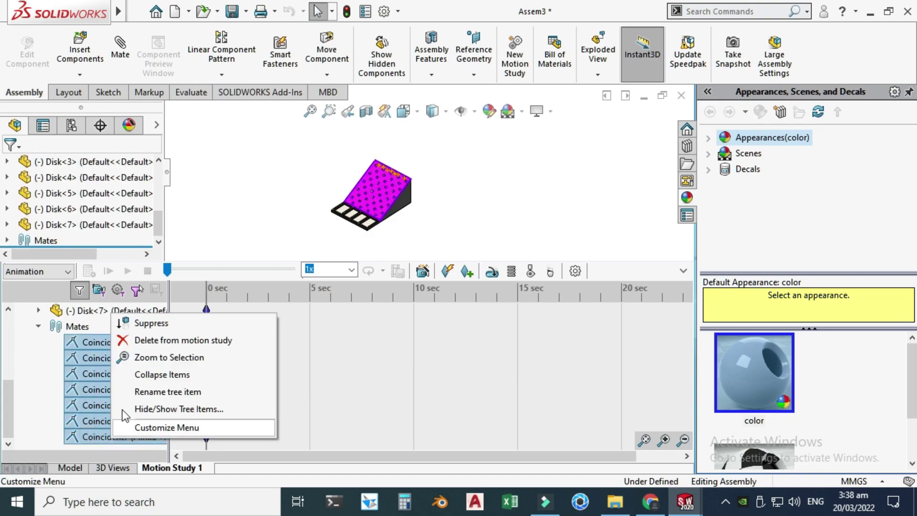
left_click(146, 324)
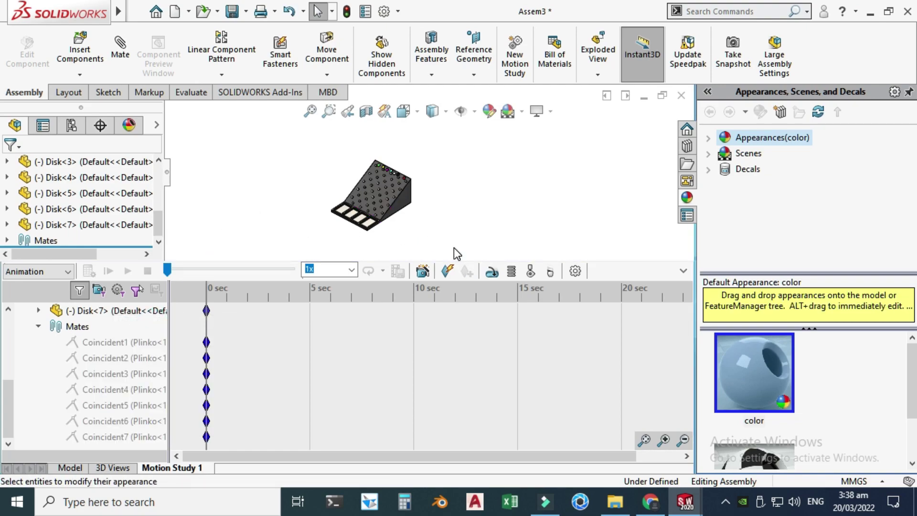
Set the study type to Basic Motion and raise its geometry accuracy and 3D contact resolution to the highest level
left_click(29, 271)
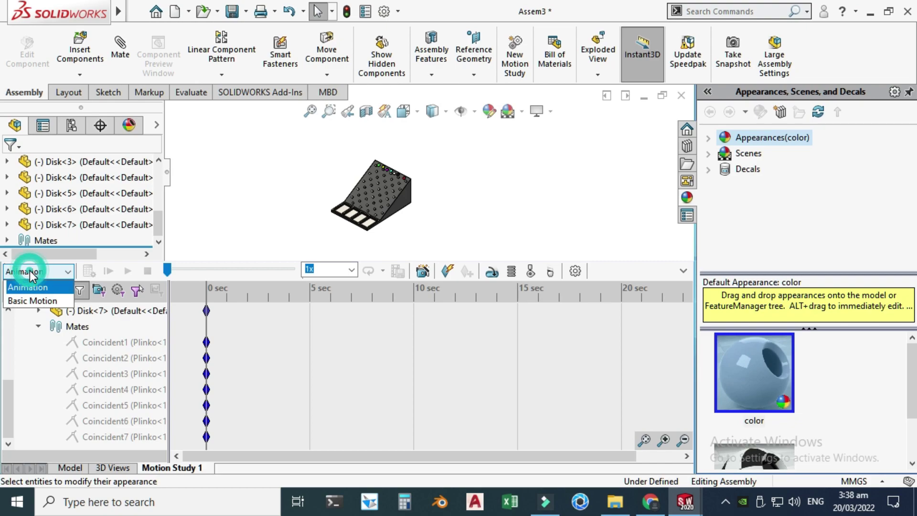
left_click(27, 299)
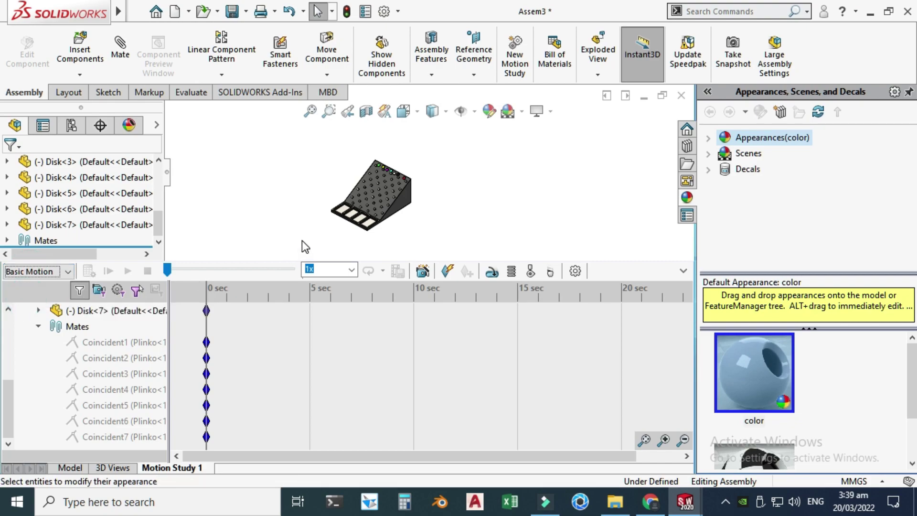
left_click(569, 270)
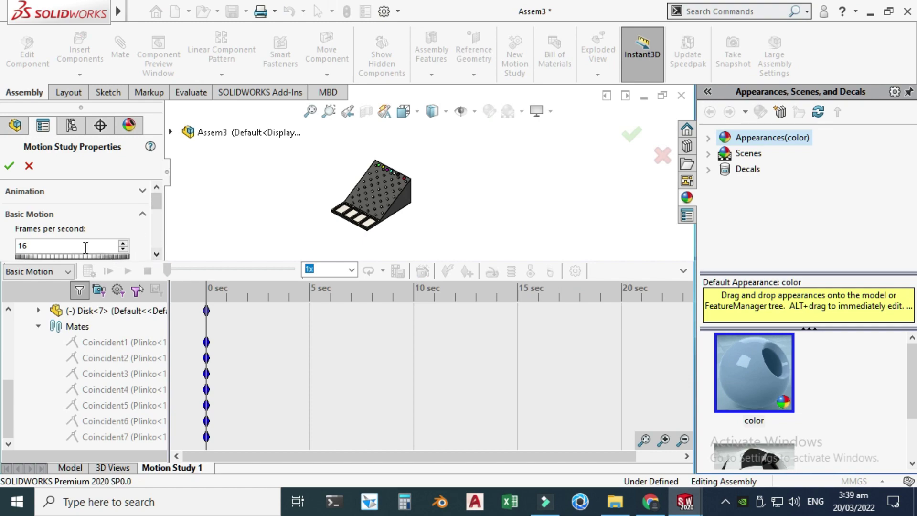
double_click(85, 247)
left_click(157, 254)
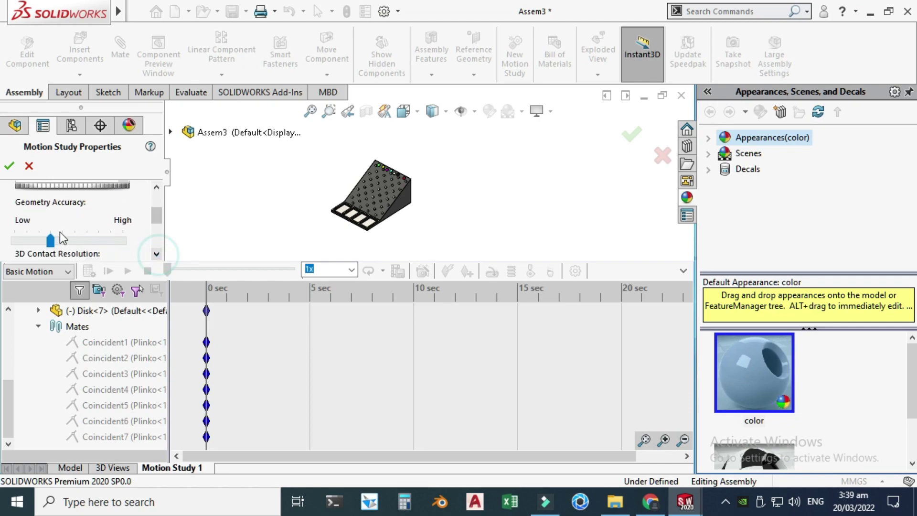
left_click_drag(58, 239, 133, 245)
left_click(156, 254)
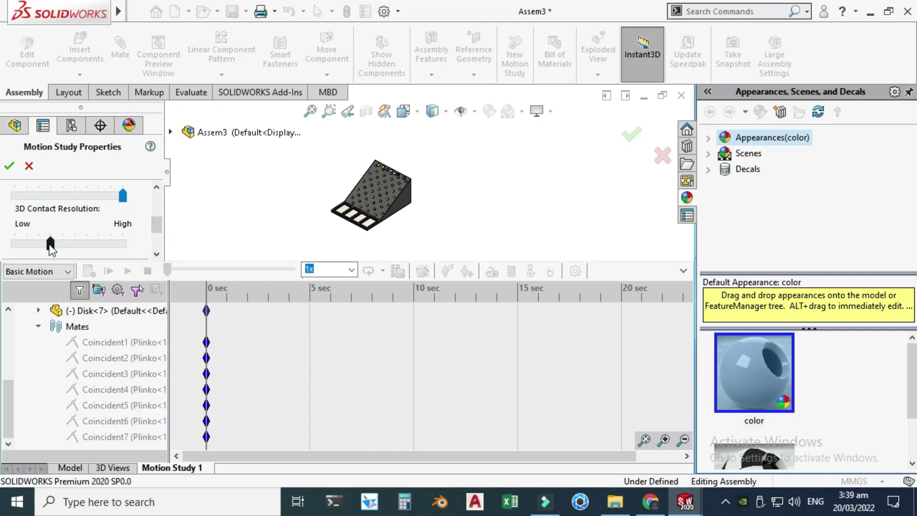
left_click_drag(142, 246, 142, 246)
left_click(9, 166)
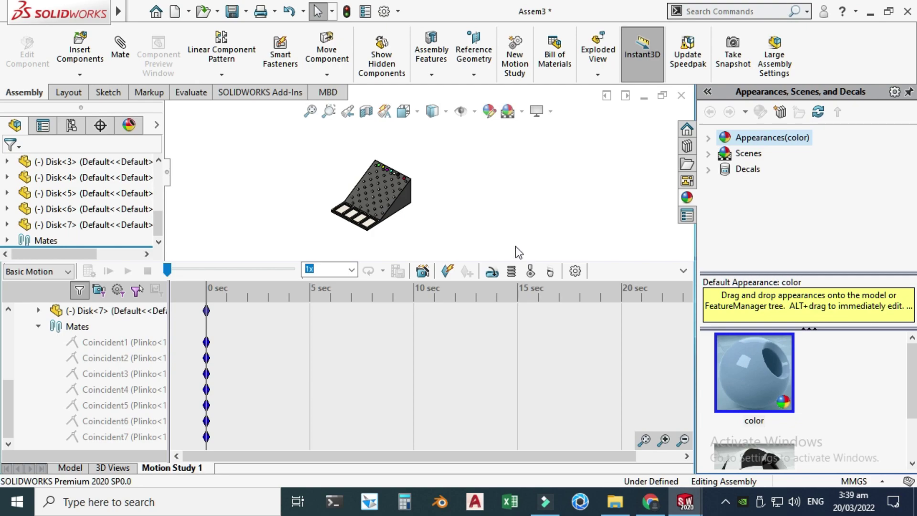
Add a solid body contact to the motion study covering the Plinko board and all seven discs
left_click(530, 269)
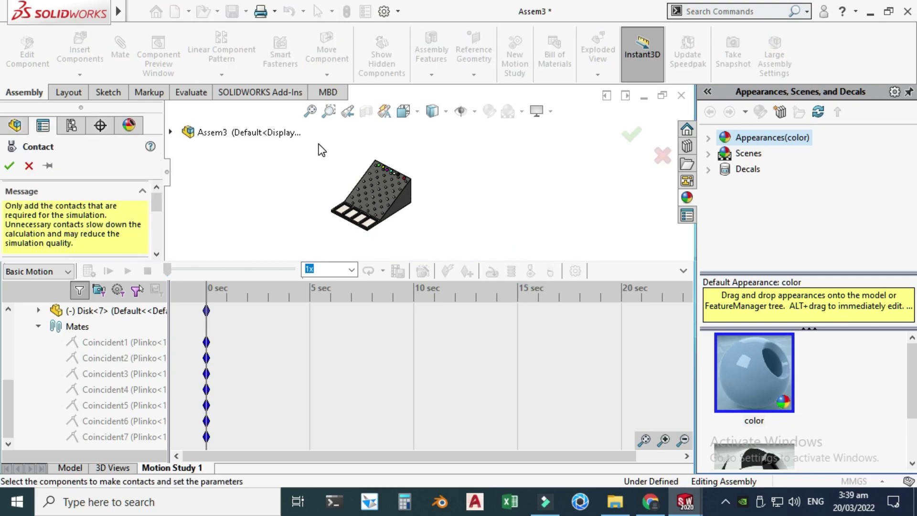
left_click_drag(319, 144, 454, 244)
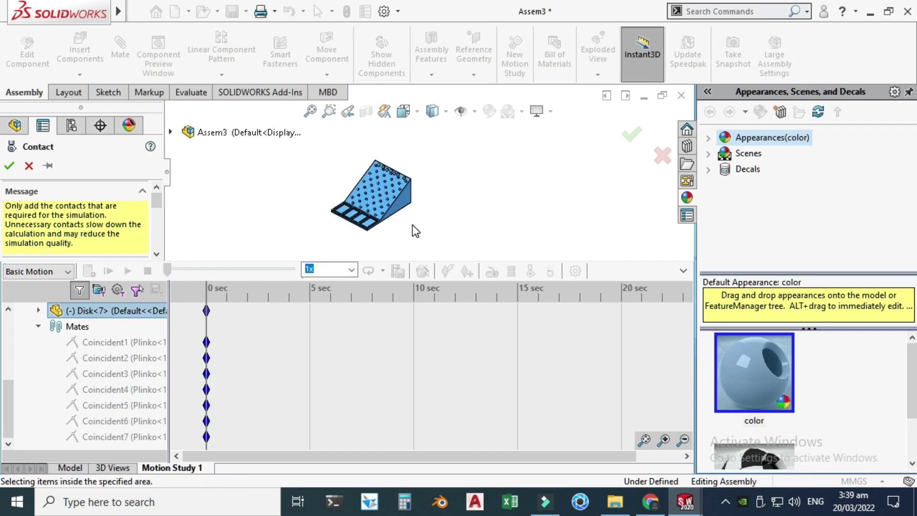
left_click(11, 166)
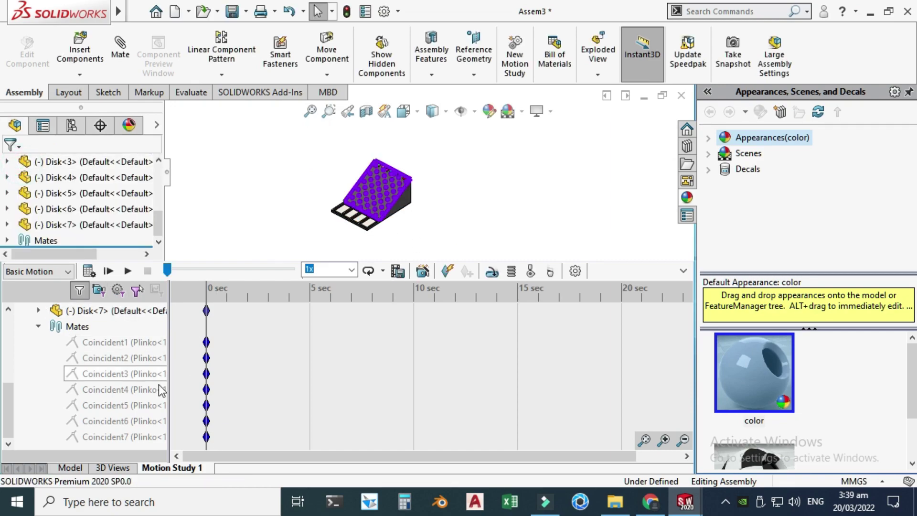
scroll(142, 334, "up", 3)
scroll(141, 344, "up", 2)
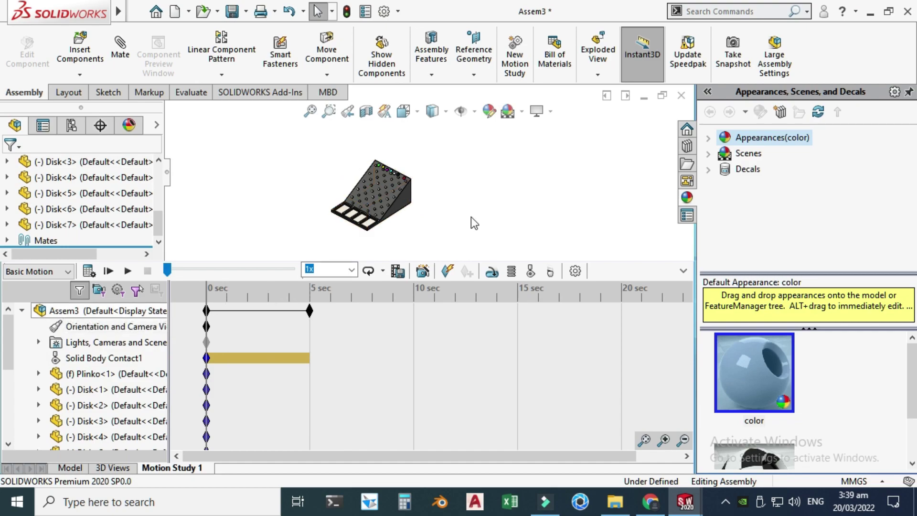
Add downward gravity of 9806.65 mm/s^2 along the Y axis to the motion study
left_click(552, 271)
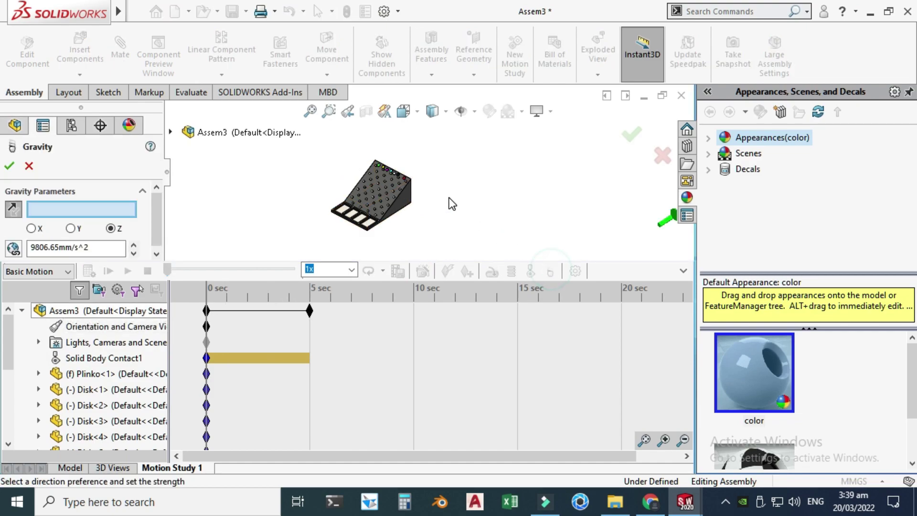
left_click(72, 229)
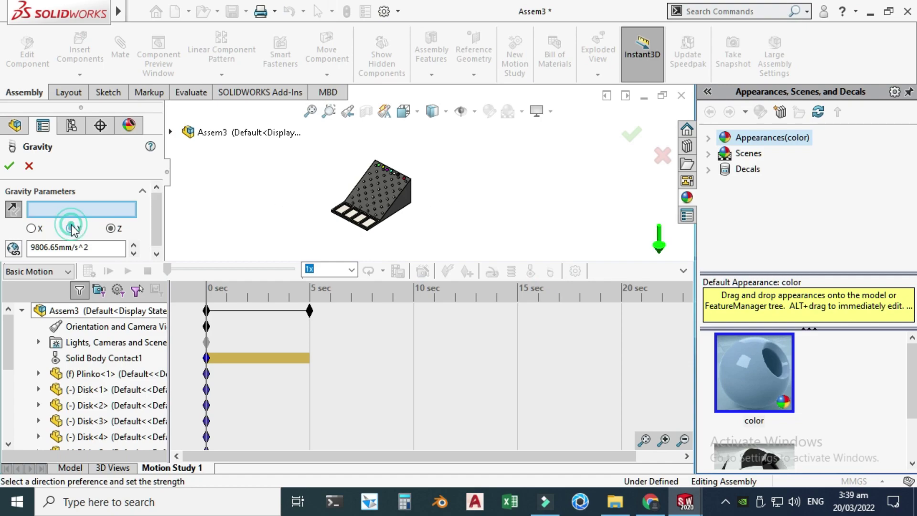
left_click(9, 166)
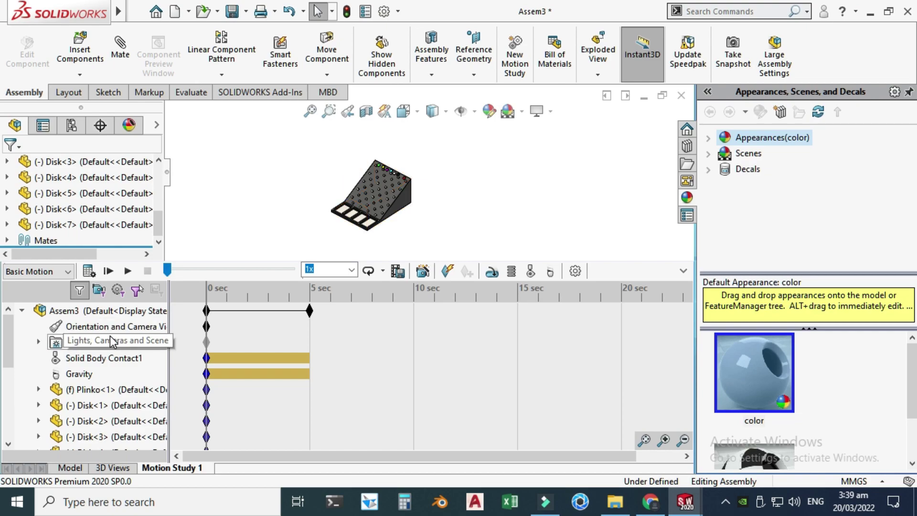
Calculate the motion study over its 5-second duration and watch the discs fall down the board
scroll(382, 194, "down", 3)
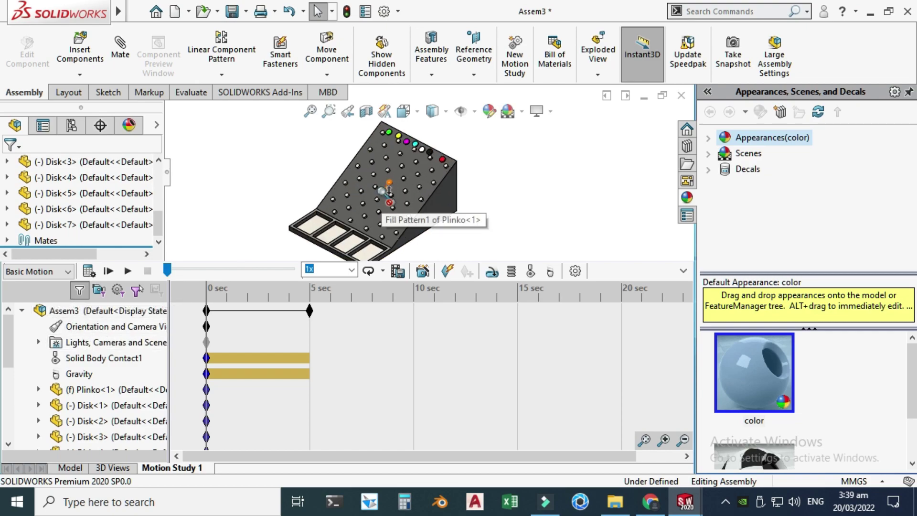
left_click(91, 273)
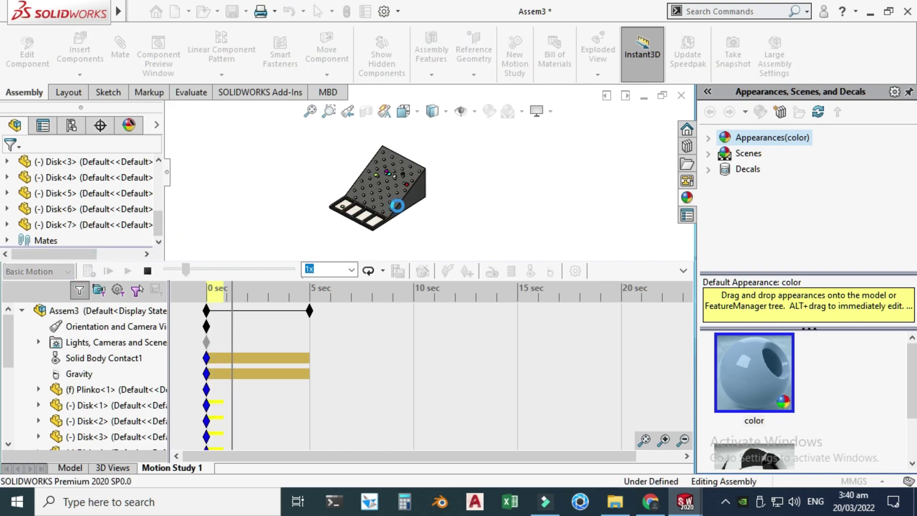
scroll(396, 205, "down", 1)
scroll(397, 210, "down", 1)
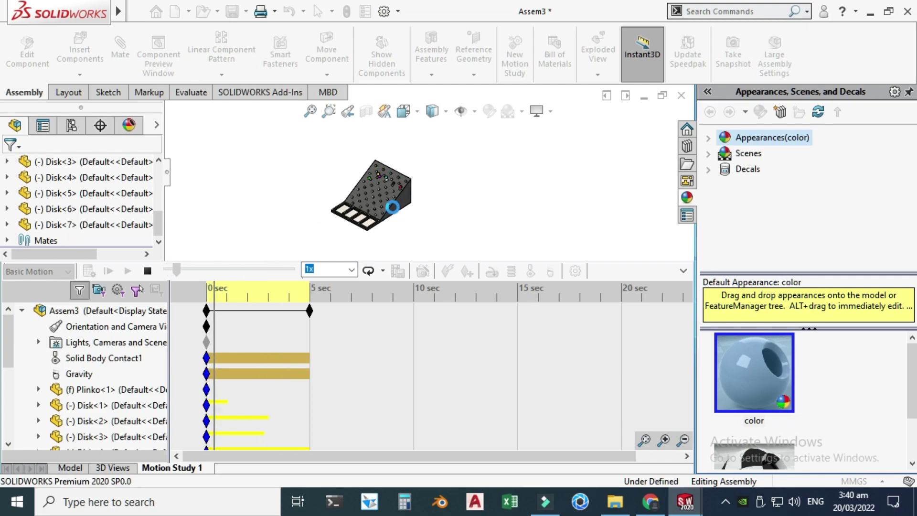
scroll(392, 207, "down", 1)
scroll(390, 184, "down", 1)
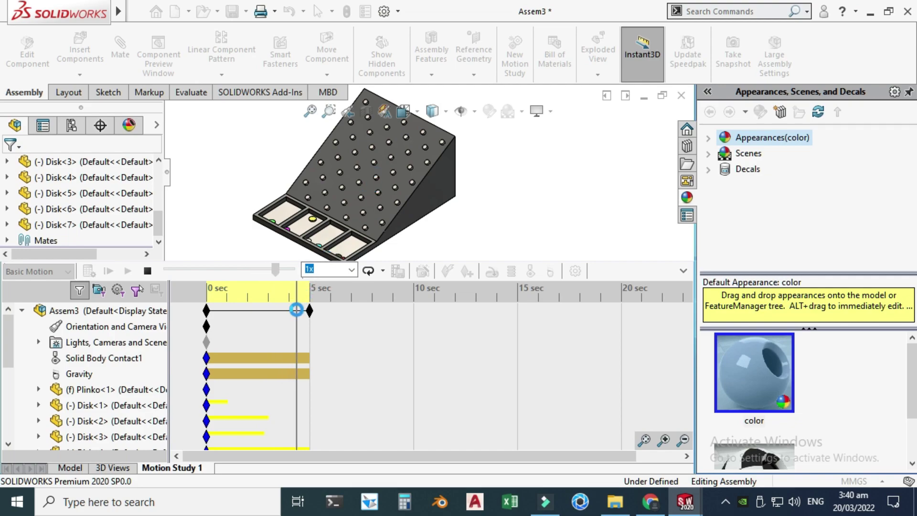
Set the playback speed to 0.5x and play the calculated motion study from the start
left_click(353, 270)
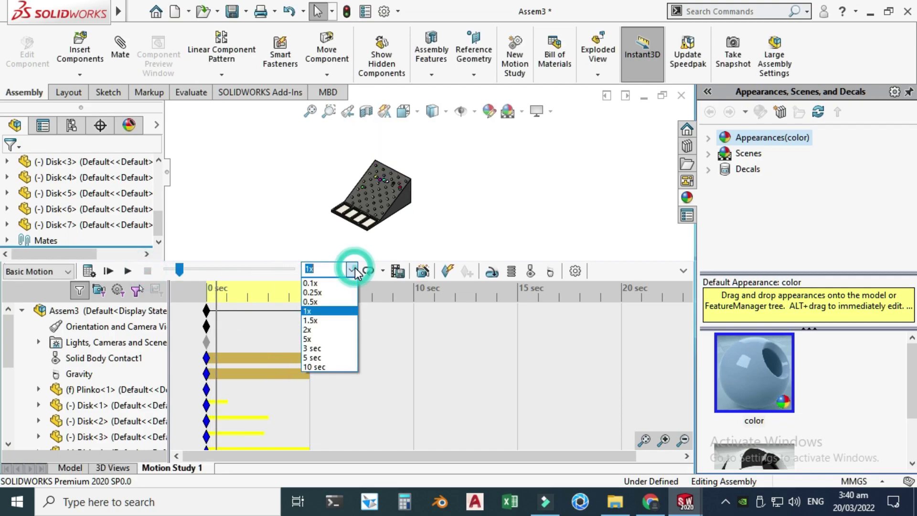
left_click(333, 301)
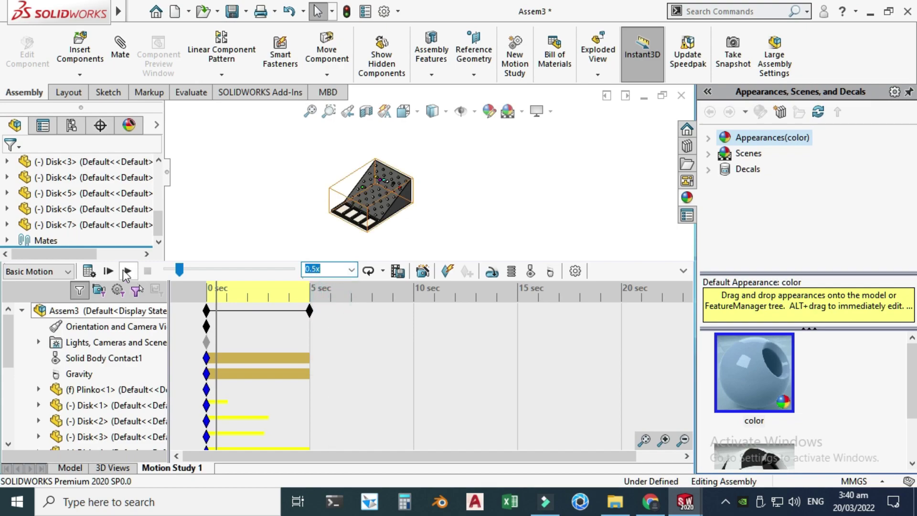
scroll(369, 206, "down", 3)
left_click(108, 271)
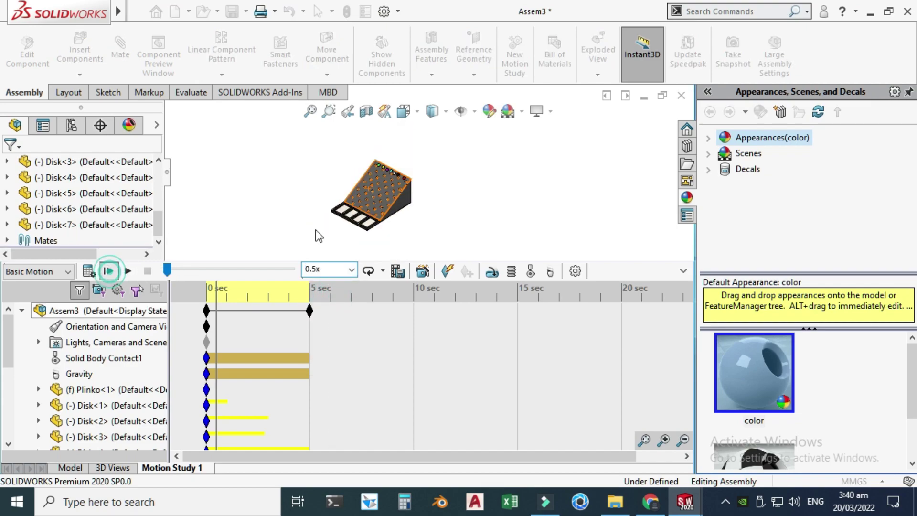
Set the motion study's playback speed to 0.25x and play it from the start
scroll(440, 139, "down", 5)
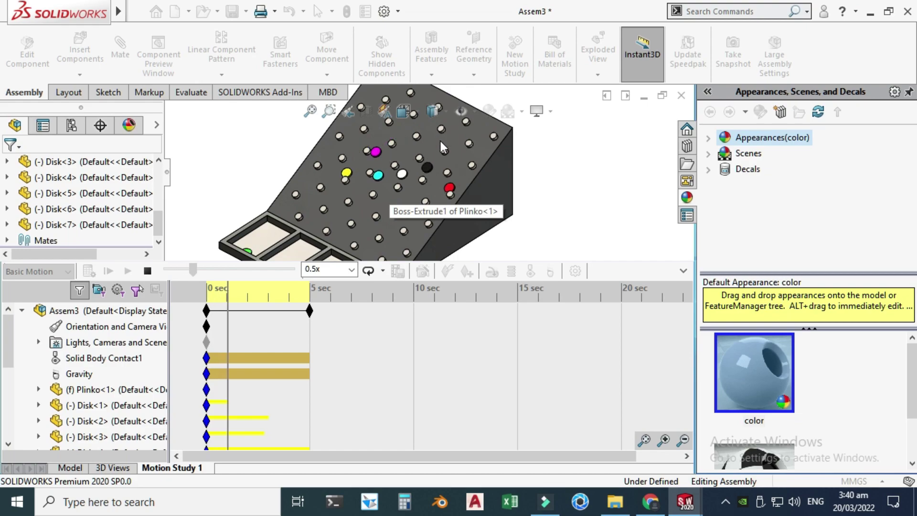
scroll(351, 202, "up", 3)
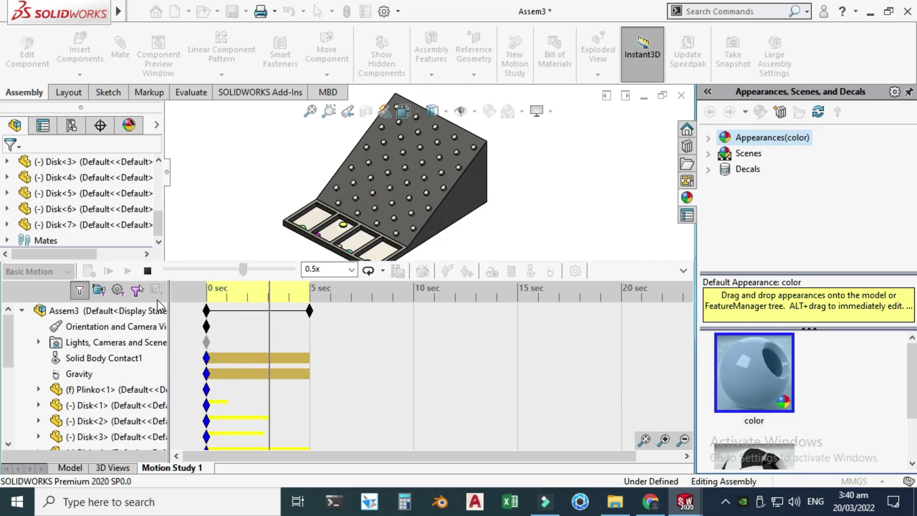
left_click(352, 271)
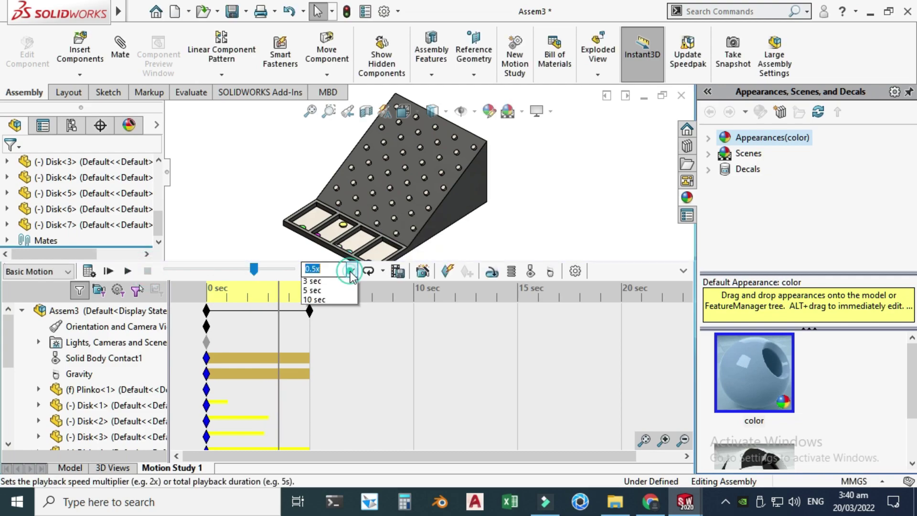
left_click(337, 292)
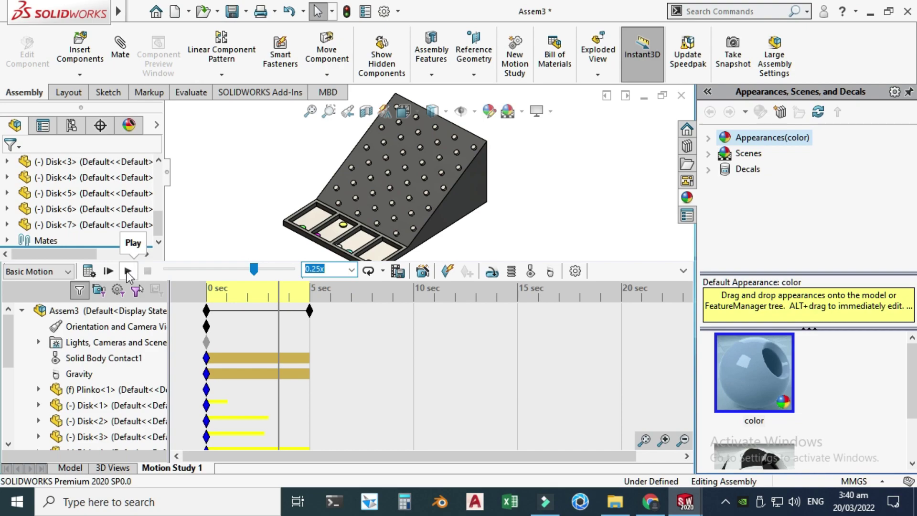
left_click(108, 271)
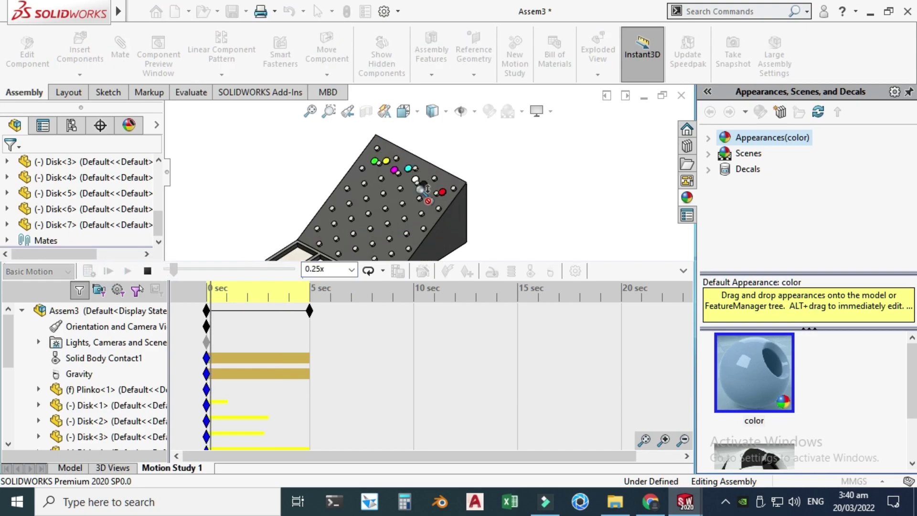
Collapse the motion study timeline and watch the discs fall down the board in the enlarged view
left_click(683, 271)
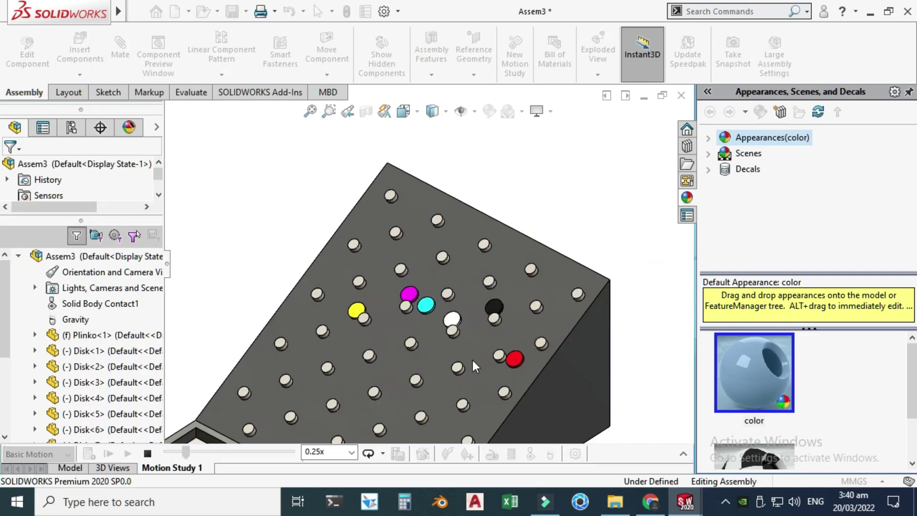
scroll(474, 366, "up", 5)
scroll(359, 335, "down", 4)
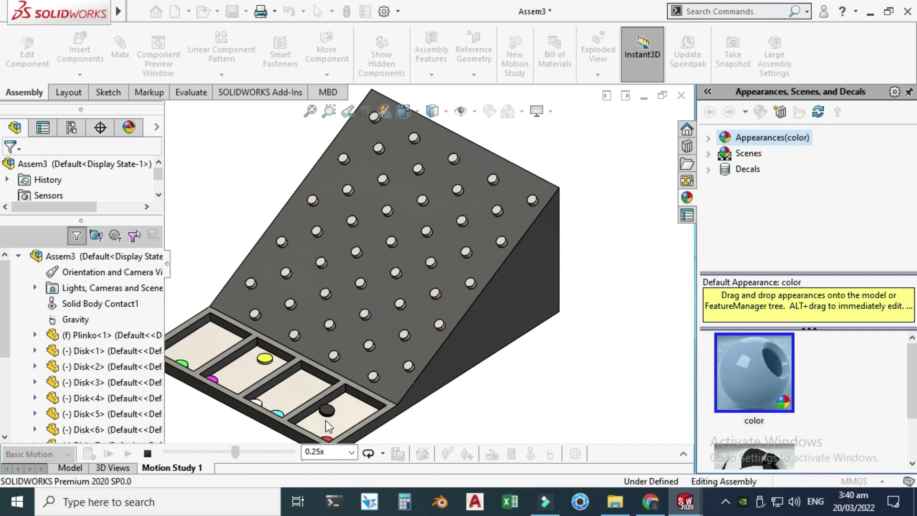
scroll(329, 427, "down", 5)
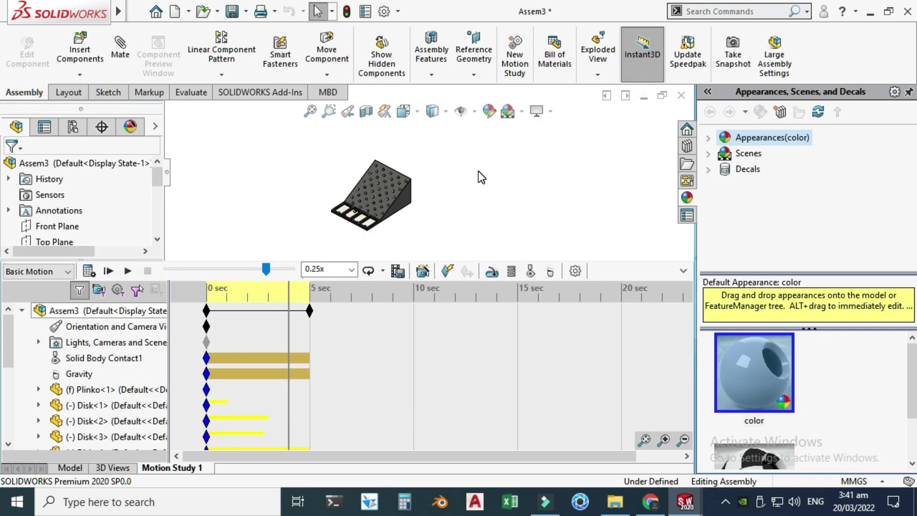
Replay the motion study from the start with the timeline collapsed, and stop it once the discs reach the bins
left_click(683, 272)
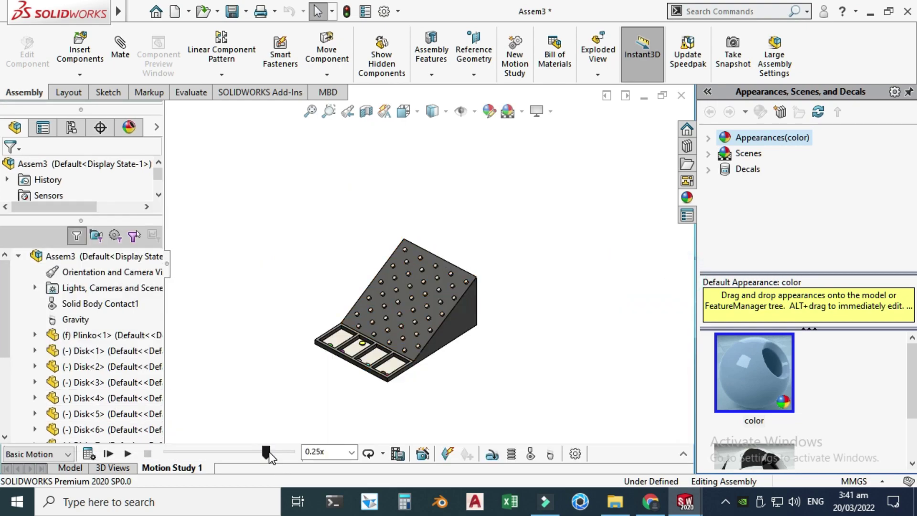
left_click(108, 453)
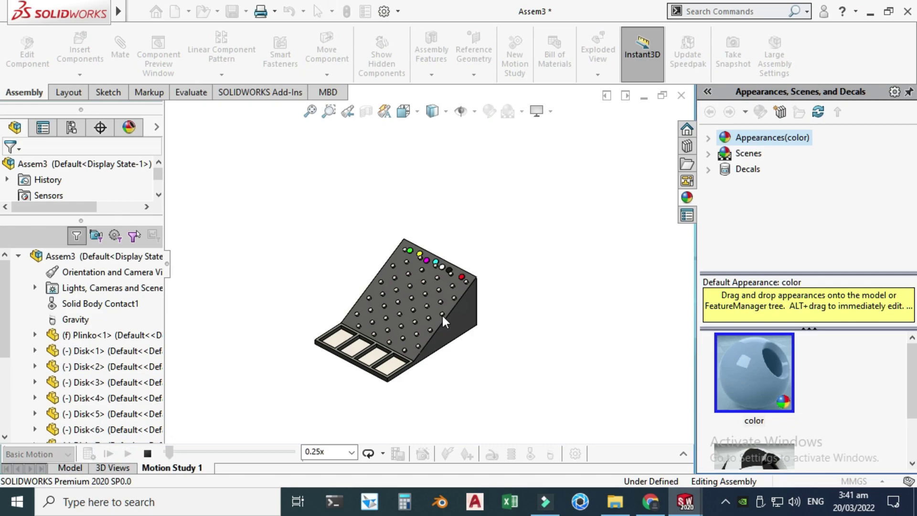
scroll(443, 322, "down", 4)
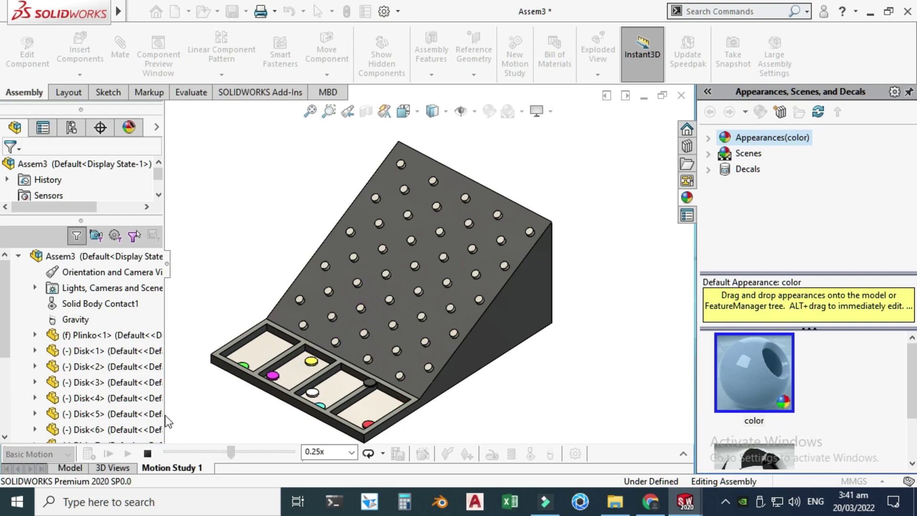
left_click(148, 454)
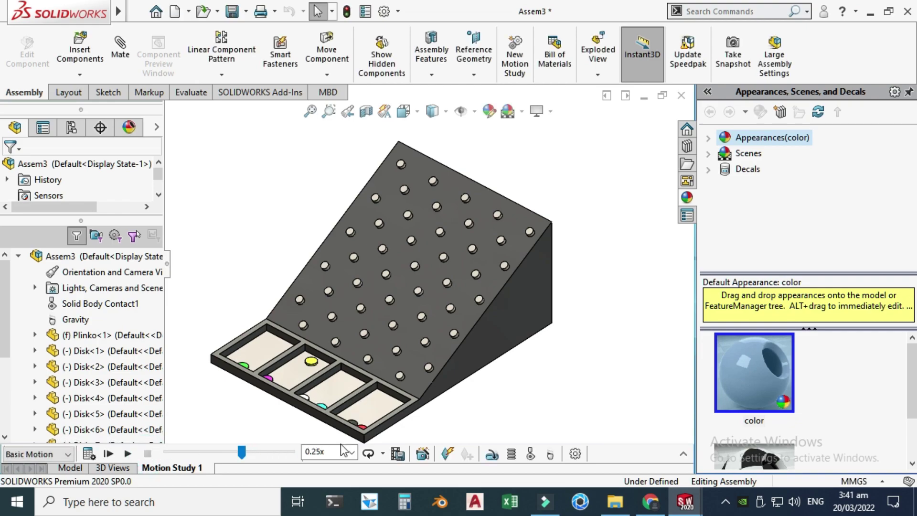
Start saving the animation to the Plinko Game folder as Plinko Animation in MP4 Video file format
left_click(396, 455)
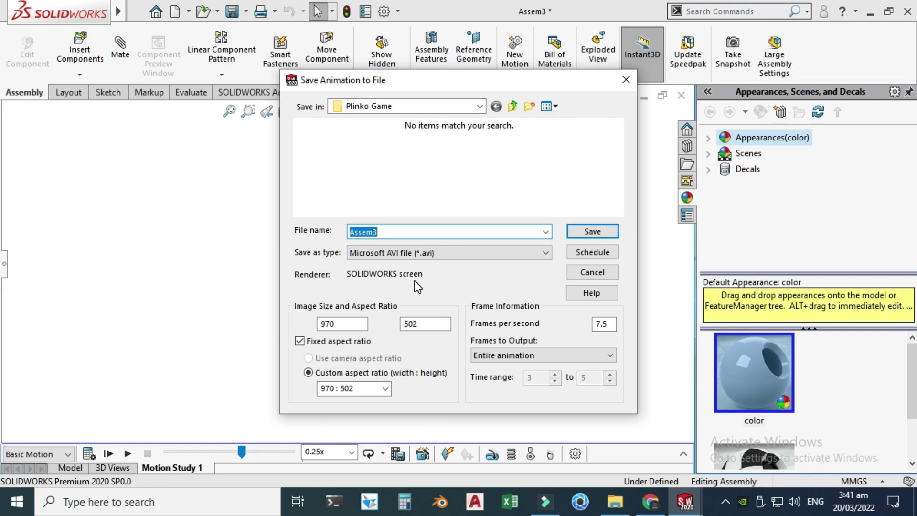
key("BackSpace")
type("Plin")
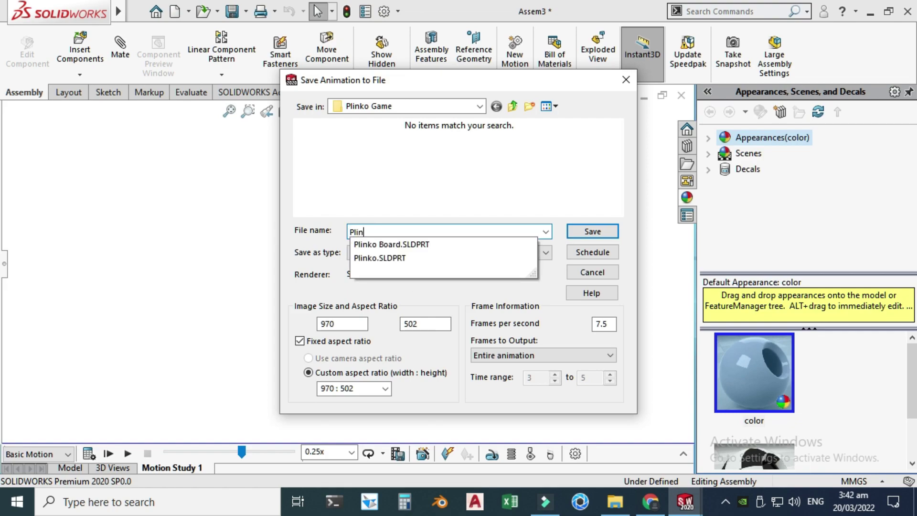
type("ko Animation")
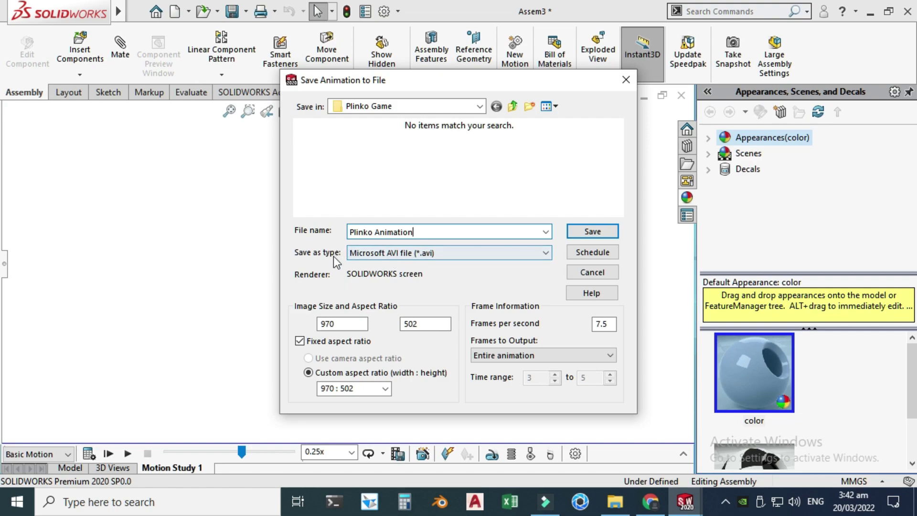
left_click(388, 254)
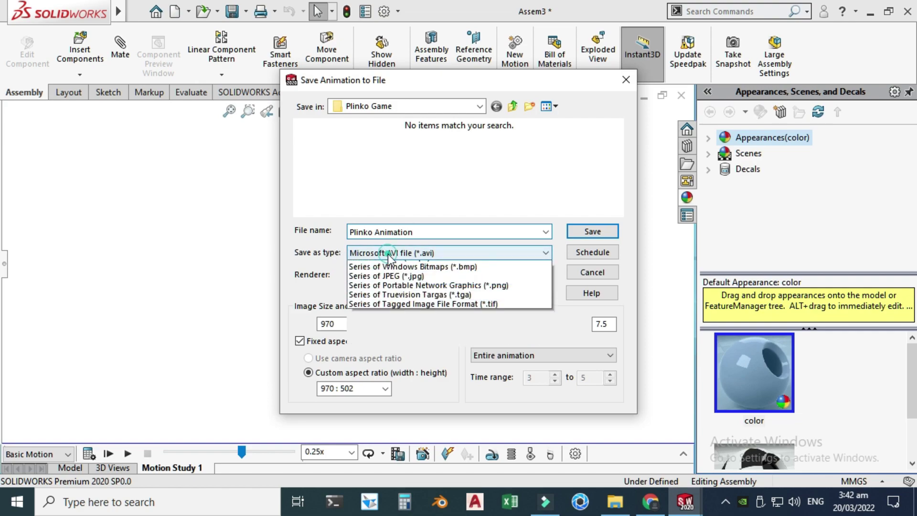
left_click(395, 295)
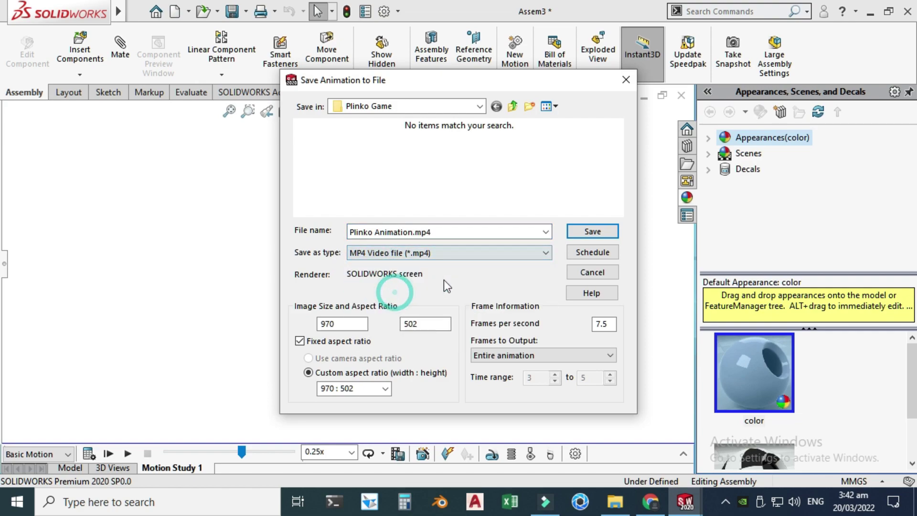
Set the animation export to a 16:9 HDTV aspect ratio and 50 frames per second
left_click(385, 389)
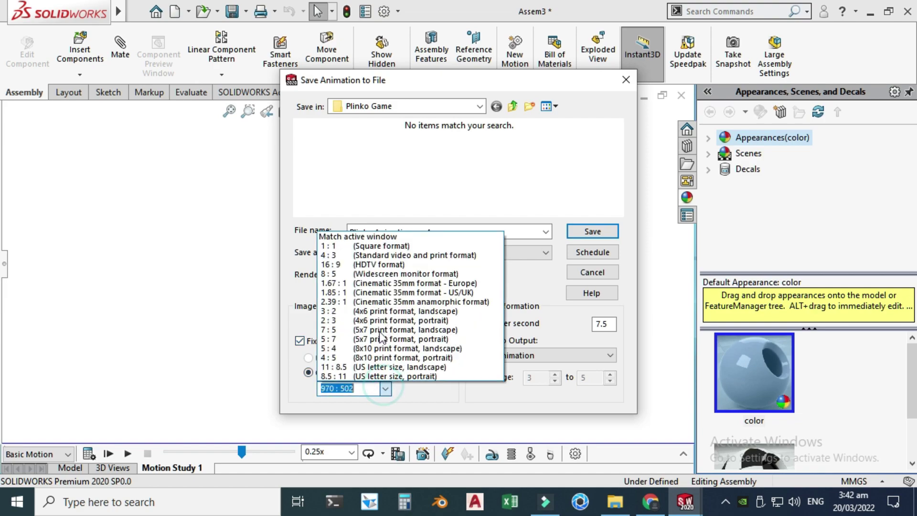
left_click(347, 265)
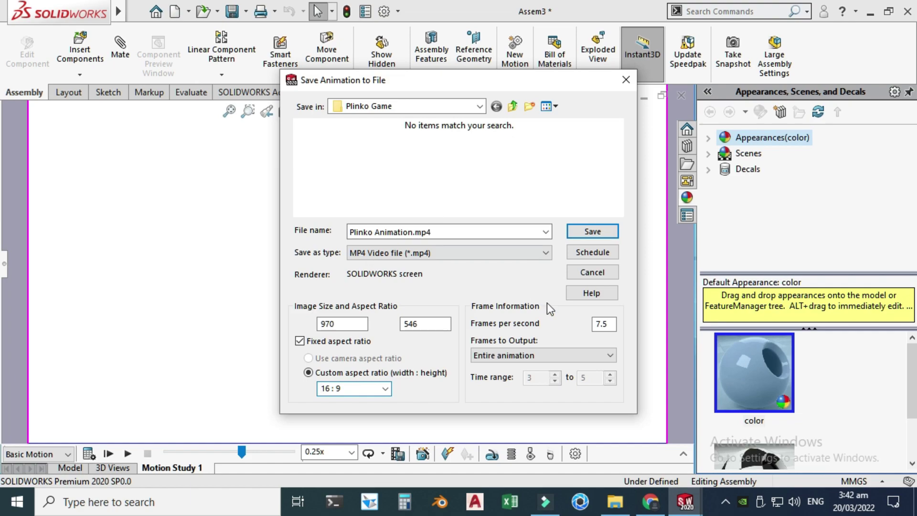
double_click(605, 323)
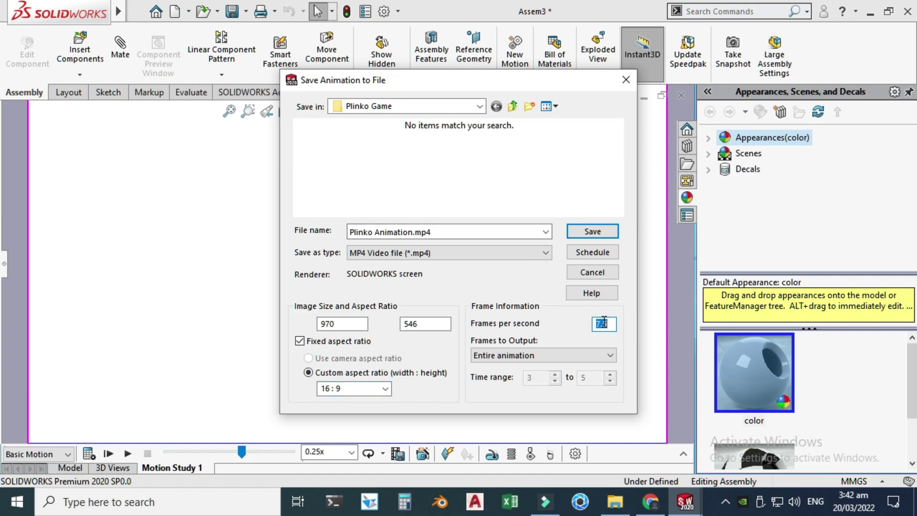
key("Tab")
mouse_move(474, 88)
left_mouse_down()
mouse_move(474, 54)
mouse_move(466, 73)
left_mouse_up()
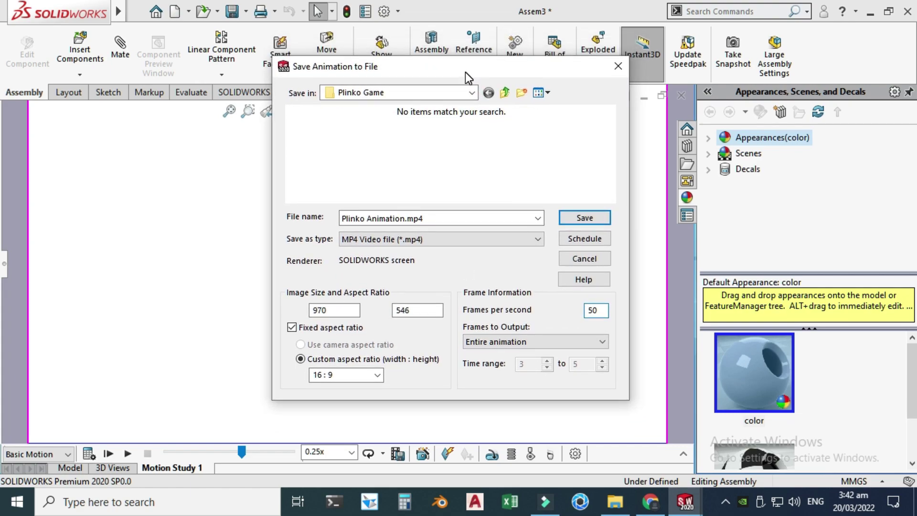